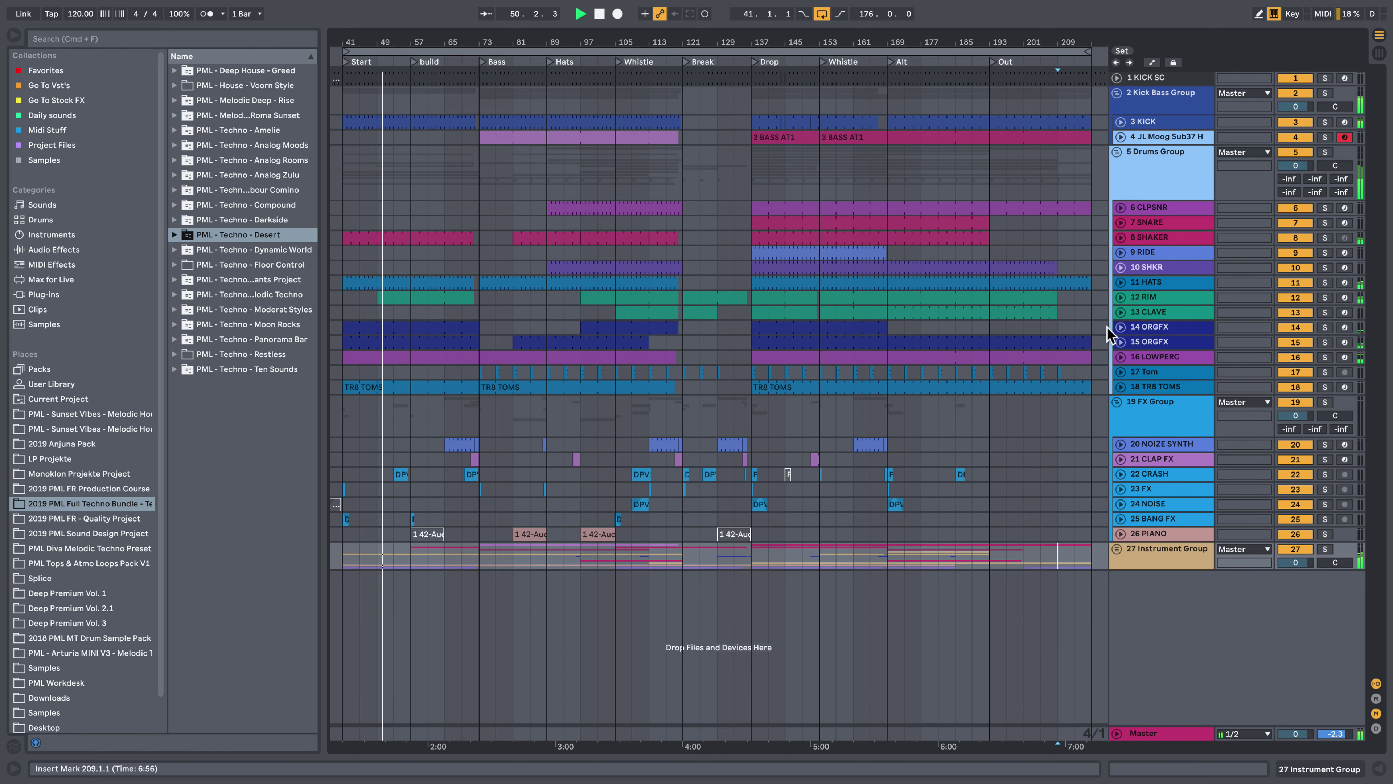
# Show the KICK track's devices and unfold the Instrument Group to reveal its tracks
pyautogui.doubleClick(1148, 122)
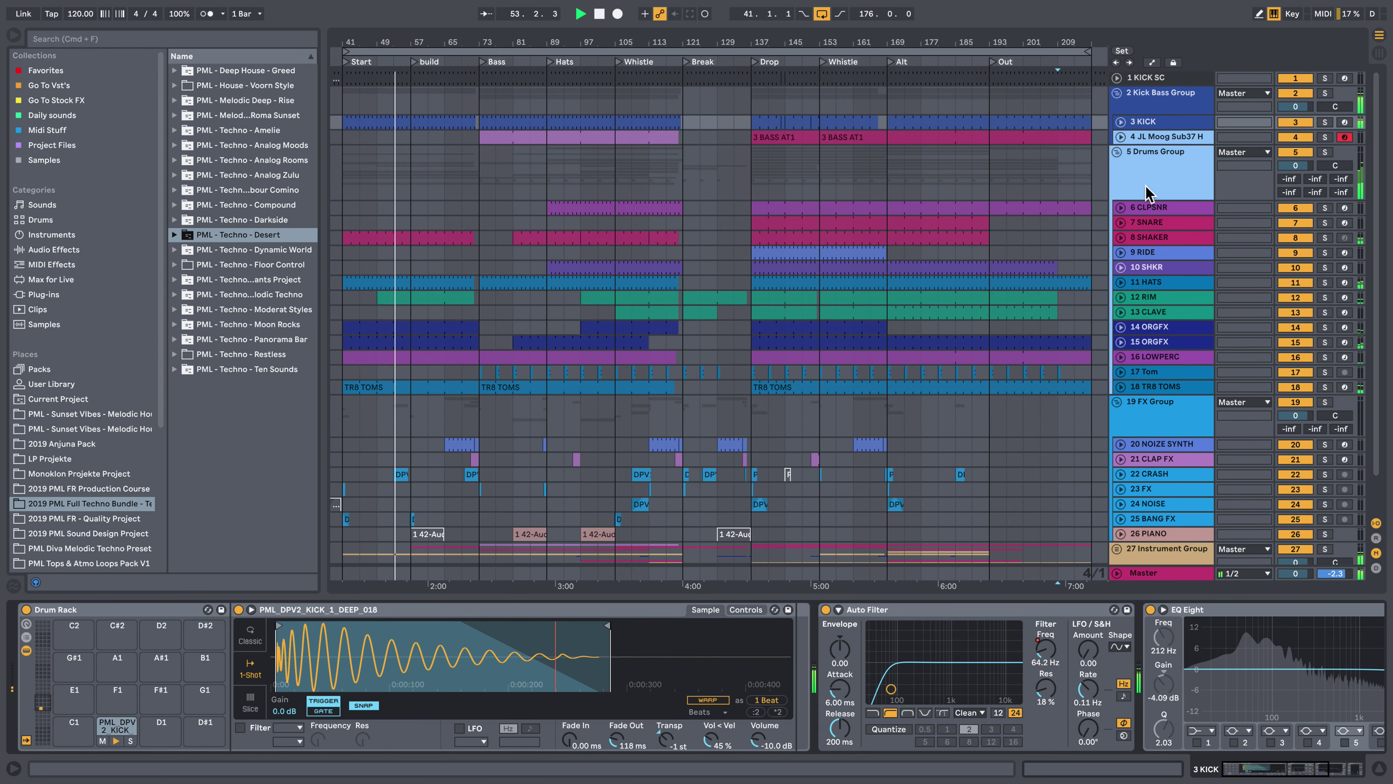
pyautogui.scroll(-2, 1098, 410)
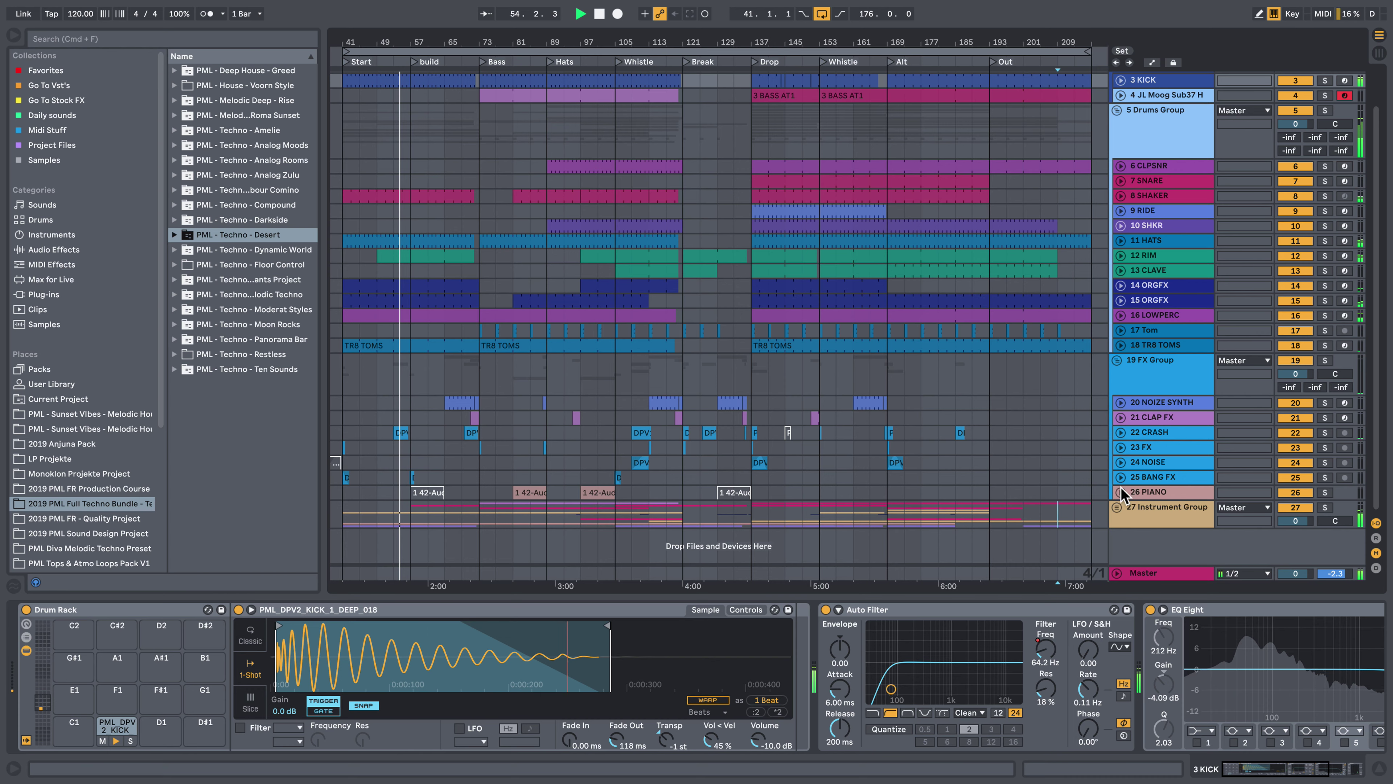
pyautogui.click(1117, 507)
pyautogui.scroll(-10, 1097, 497)
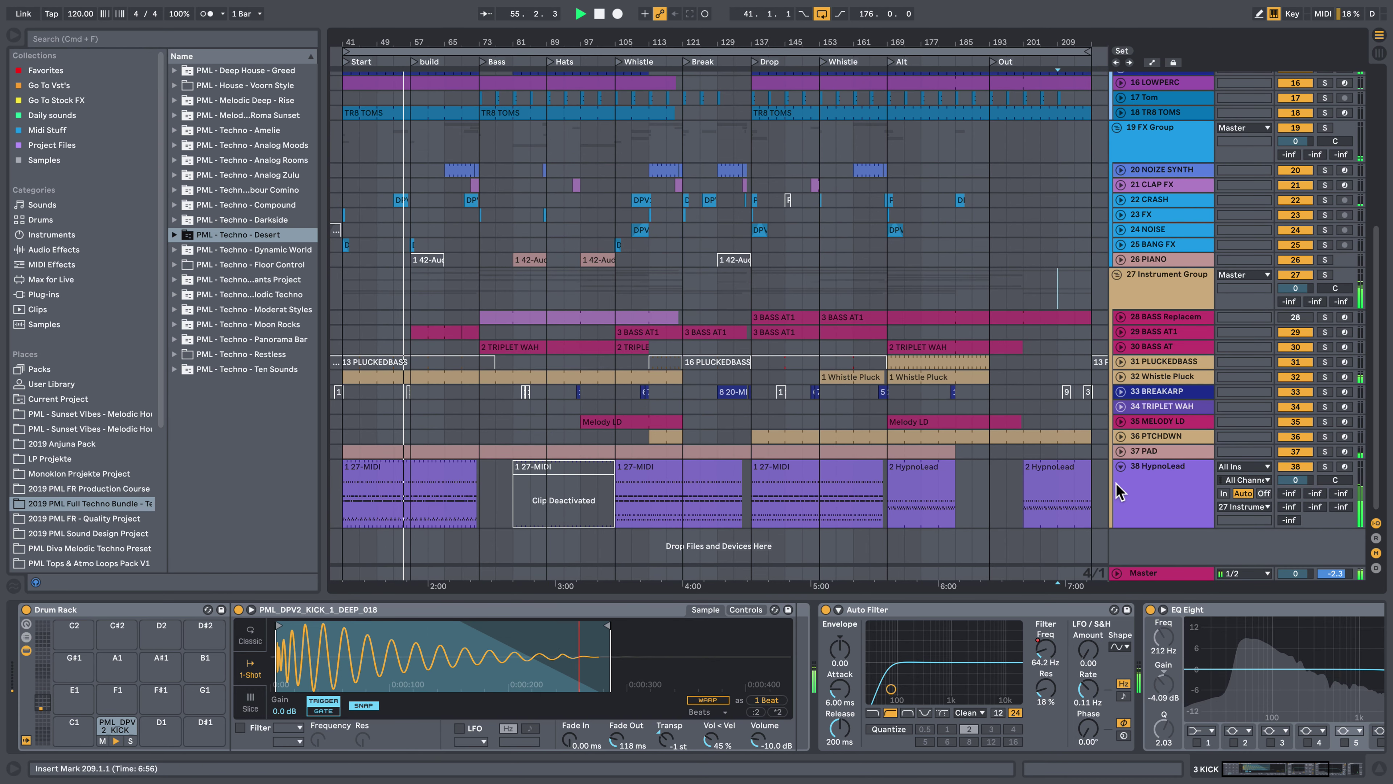
# Examine the device chains and first MIDI clips of the HypnoLead and PAD tracks
pyautogui.click(1185, 480)
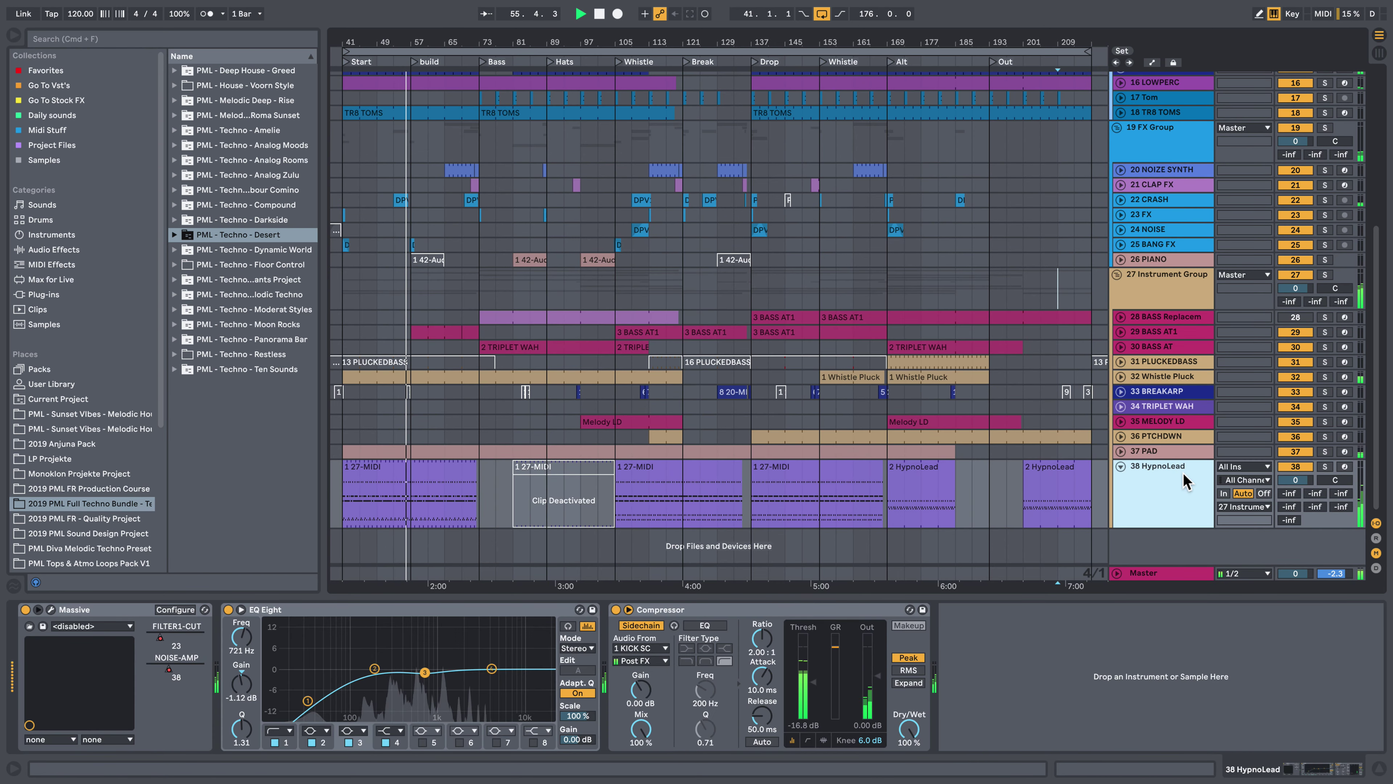
pyautogui.doubleClick(410, 484)
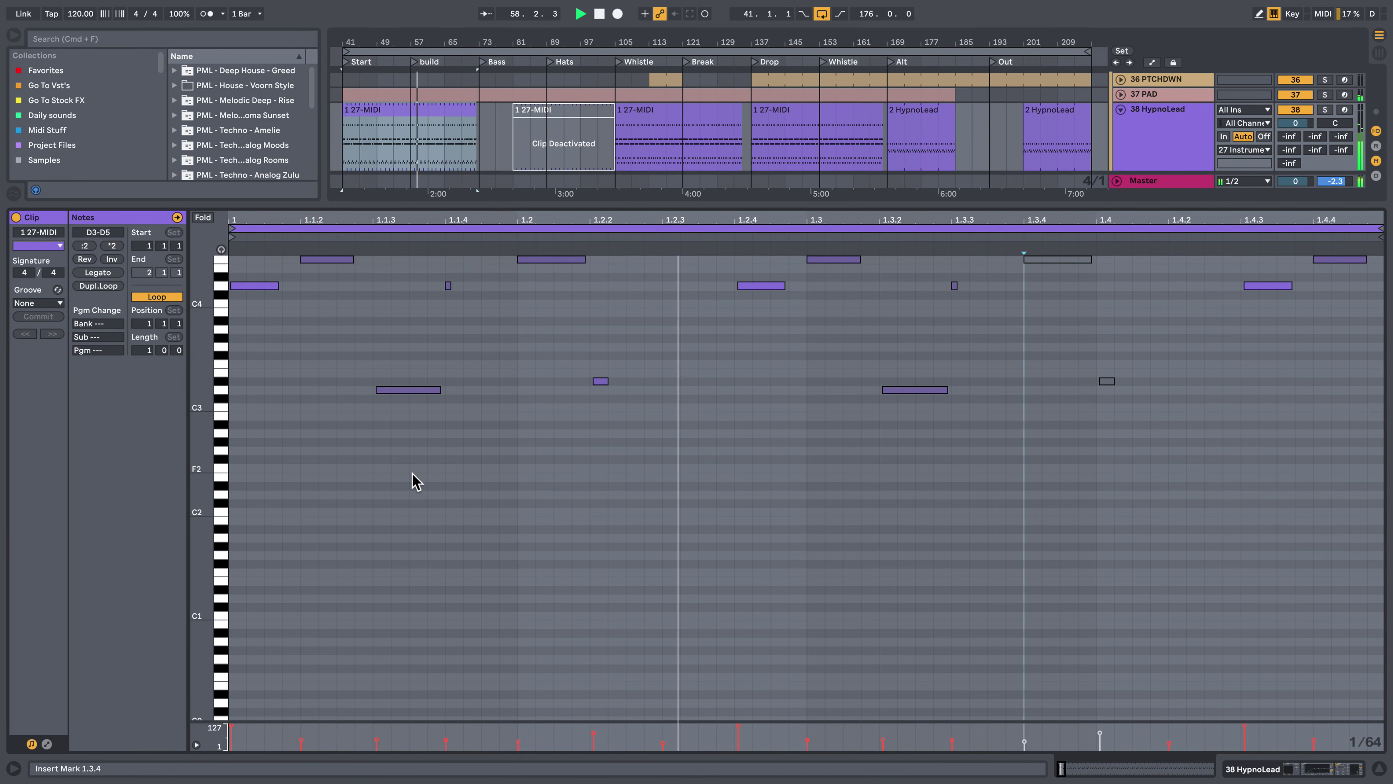
pyautogui.click(1279, 774)
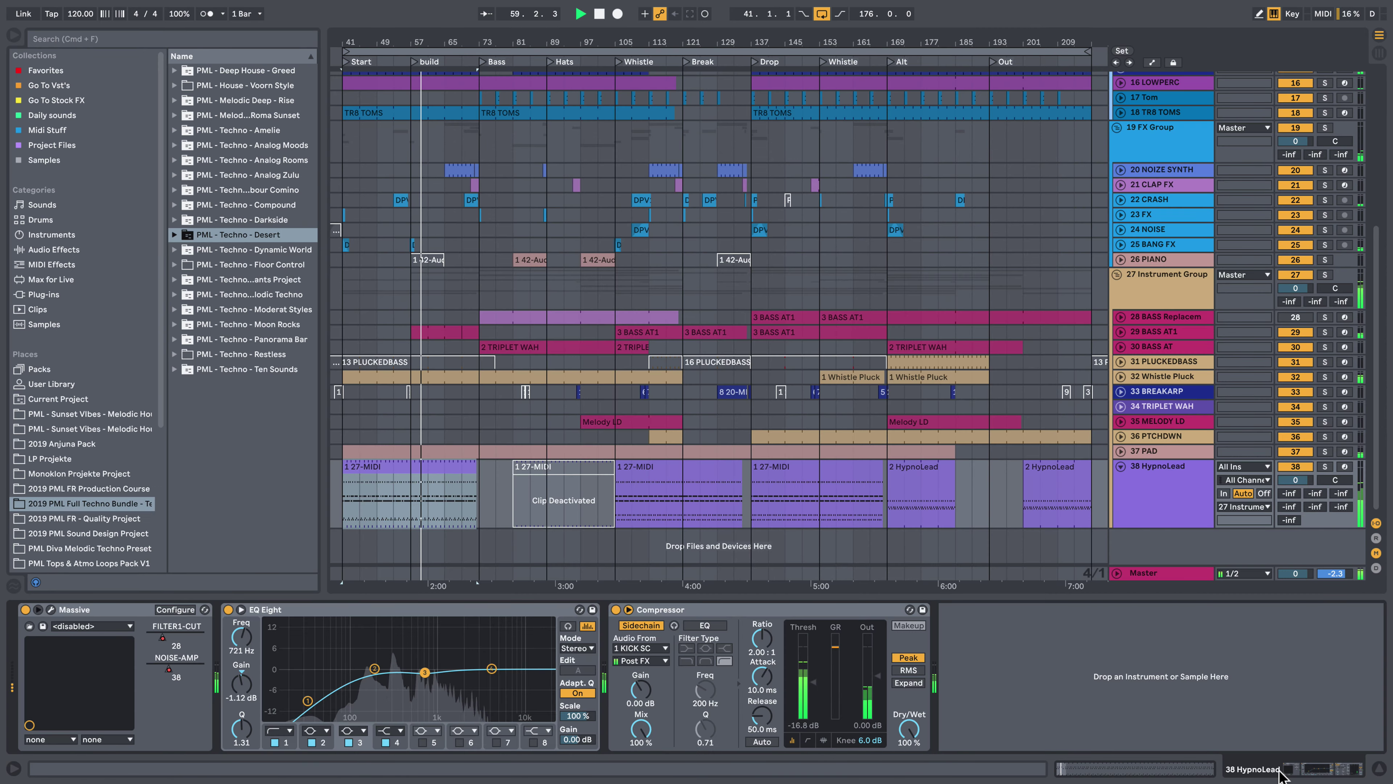
pyautogui.doubleClick(428, 452)
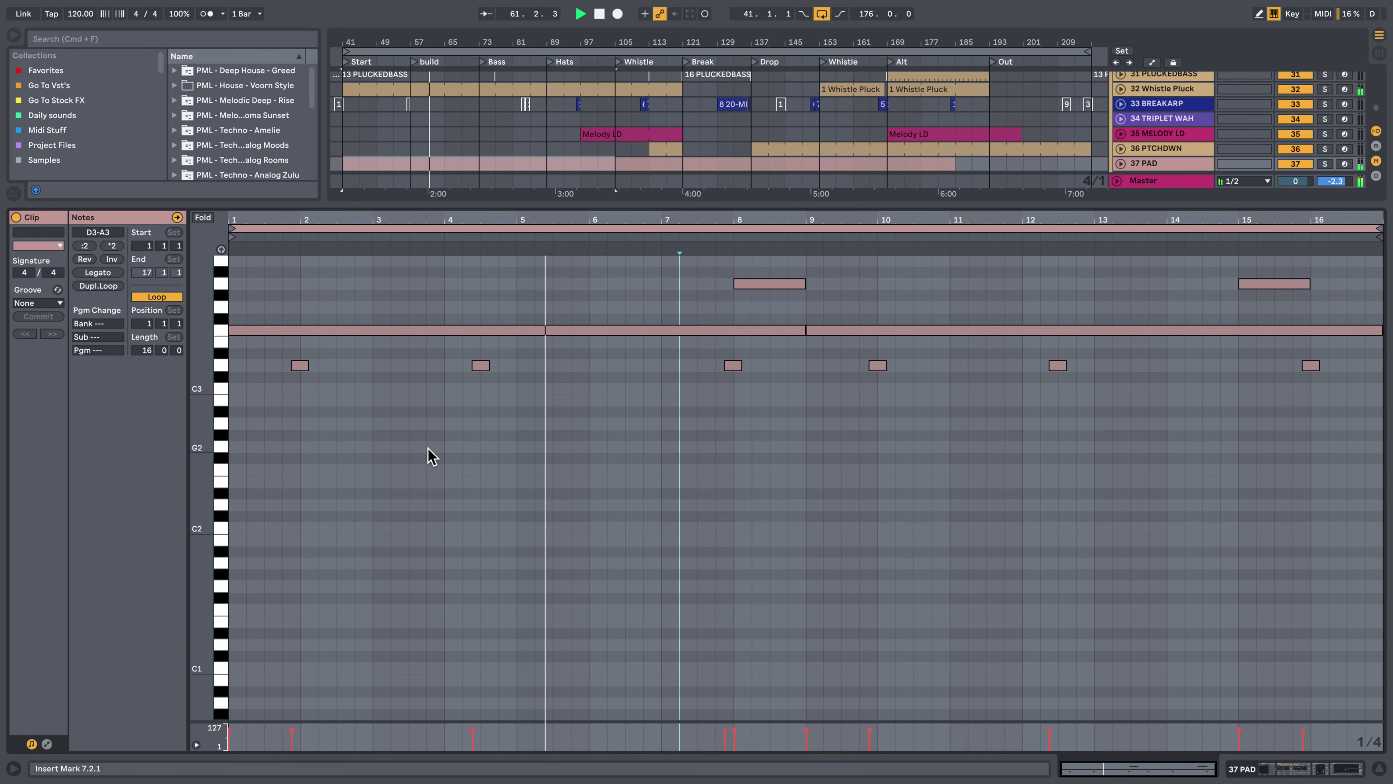
pyautogui.click(1275, 771)
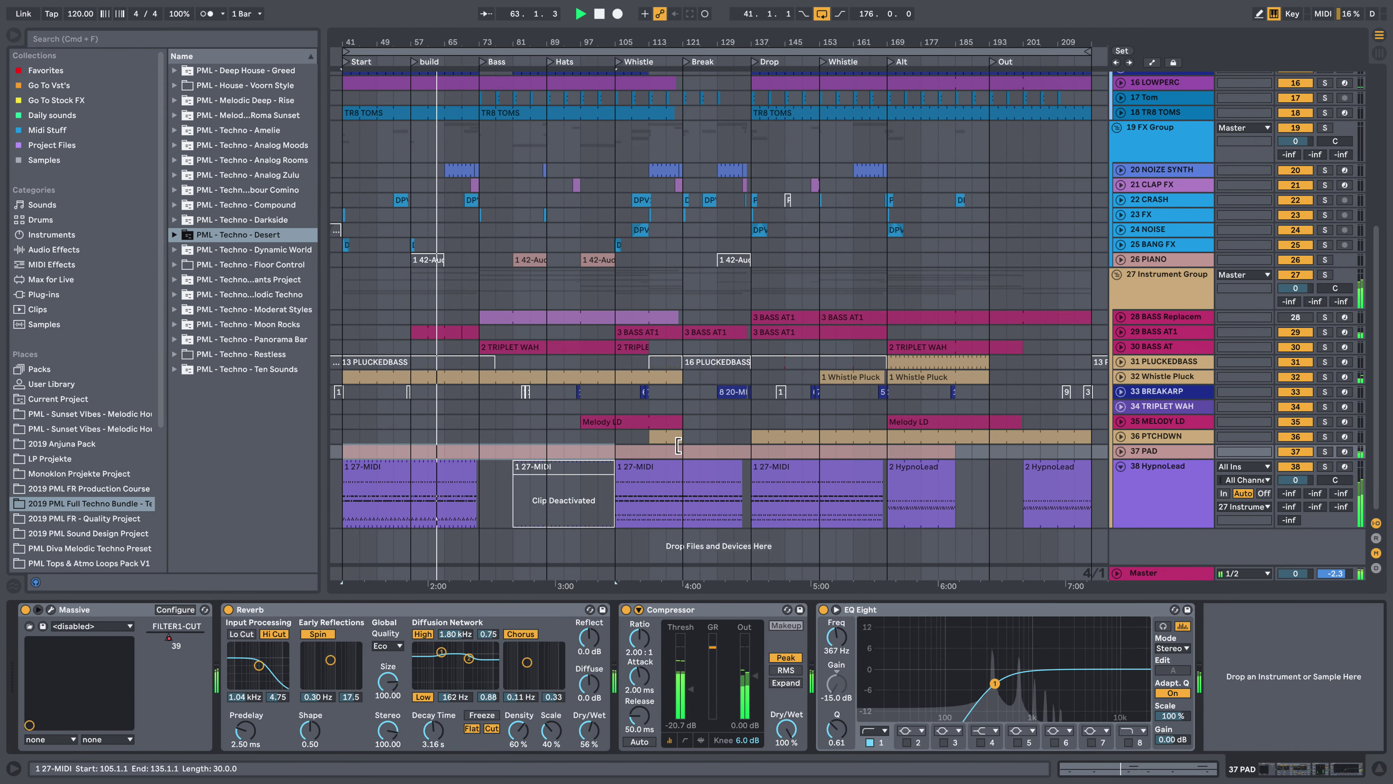
# Examine the Whistle Pluck track's first MIDI clip, its device chain and its Massive synth window
pyautogui.doubleClick(486, 379)
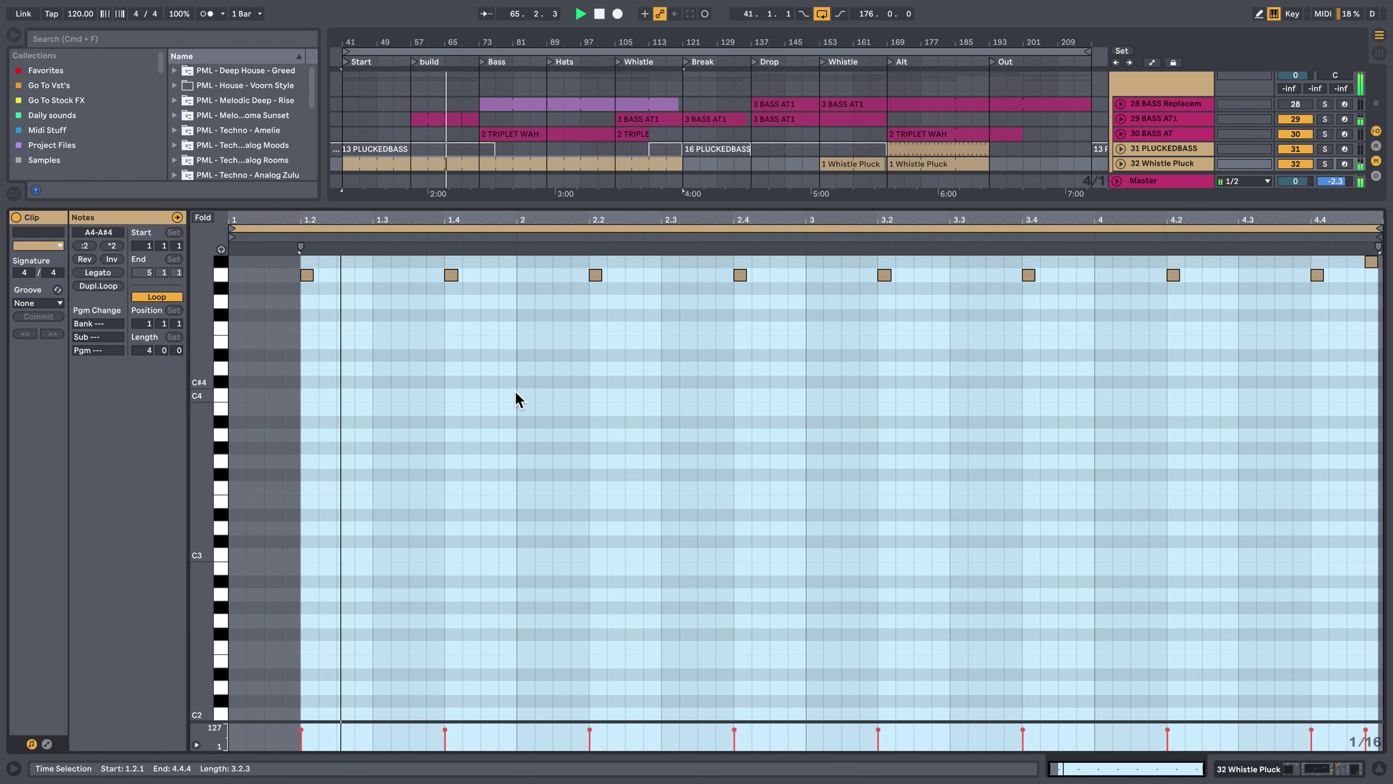
pyautogui.click(1255, 779)
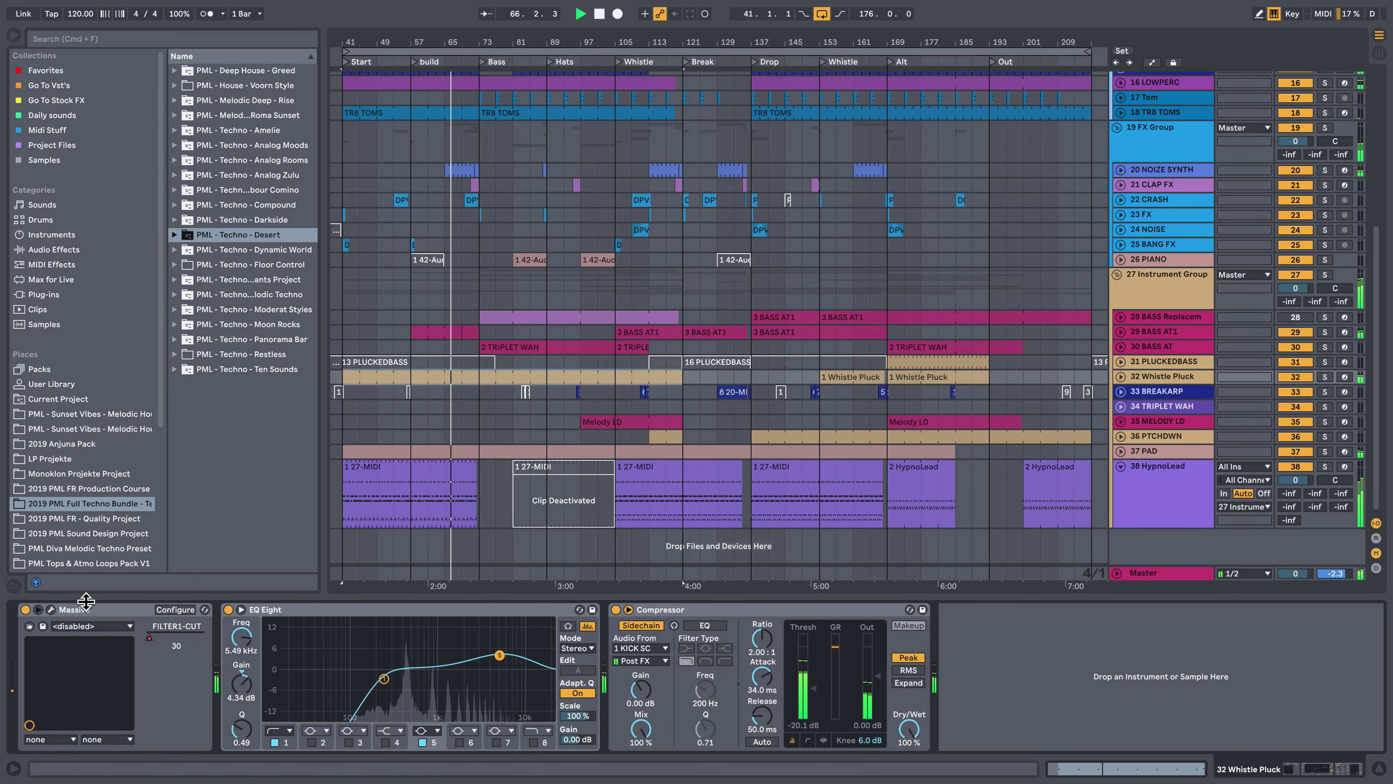
pyautogui.click(51, 610)
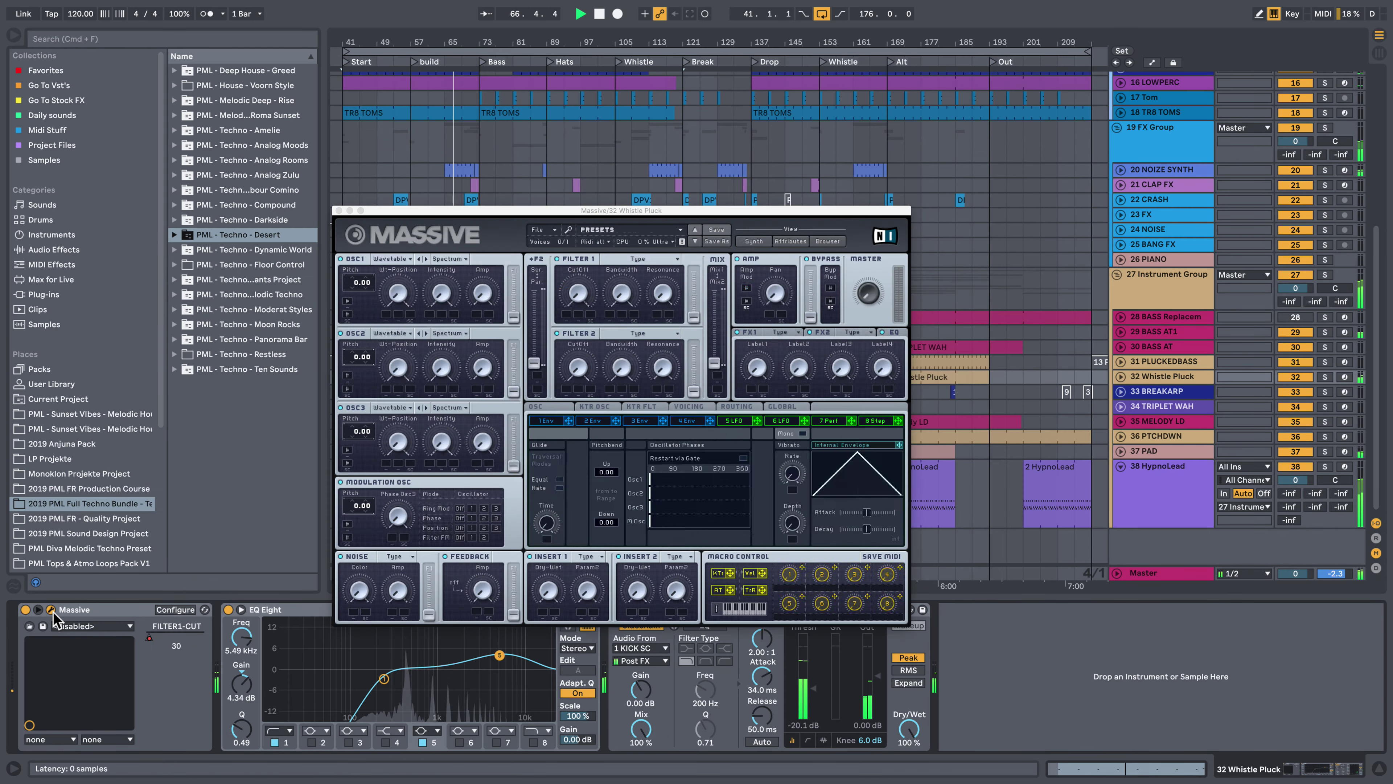
pyautogui.click(339, 211)
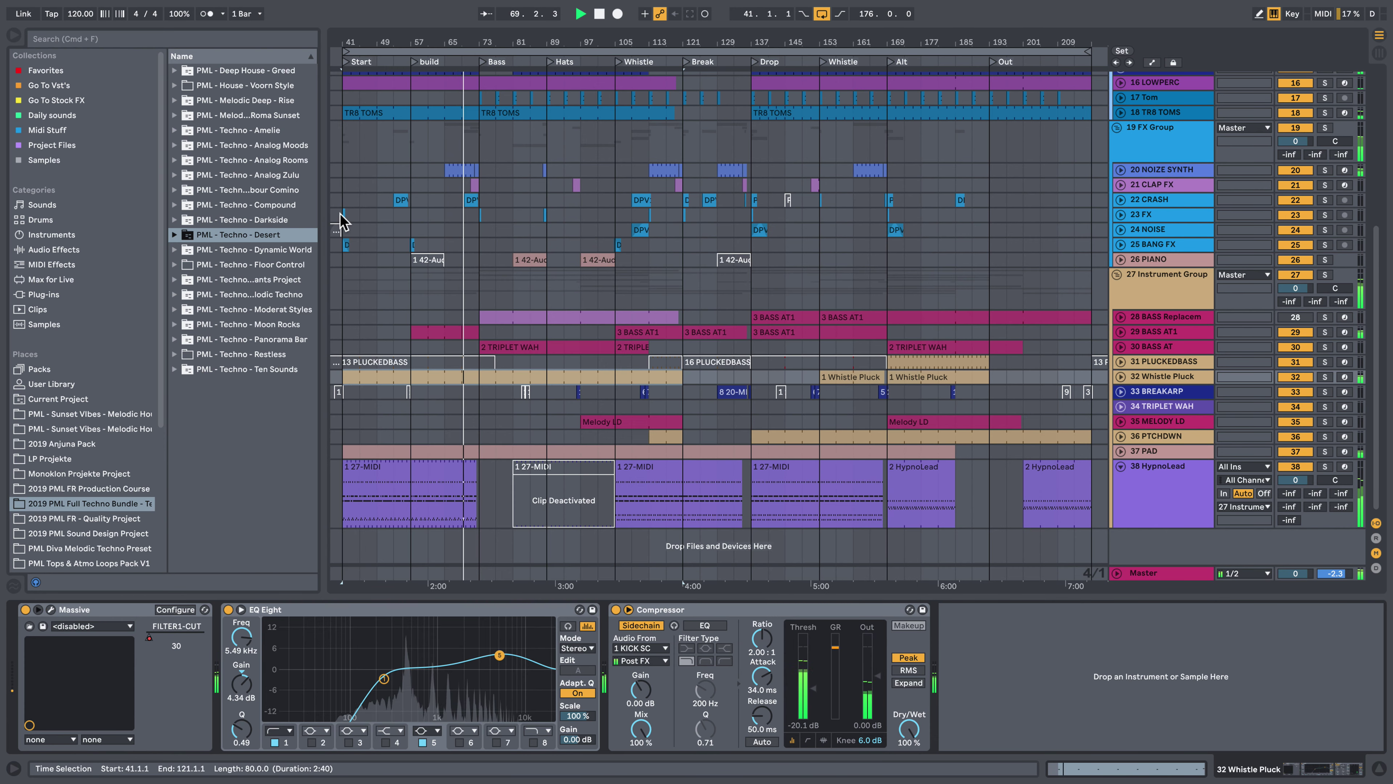
# Examine the device chains of BASS AT1 and BASS AT, and the notes in BASS AT's first TRIPLET WAH clip
pyautogui.click(1183, 333)
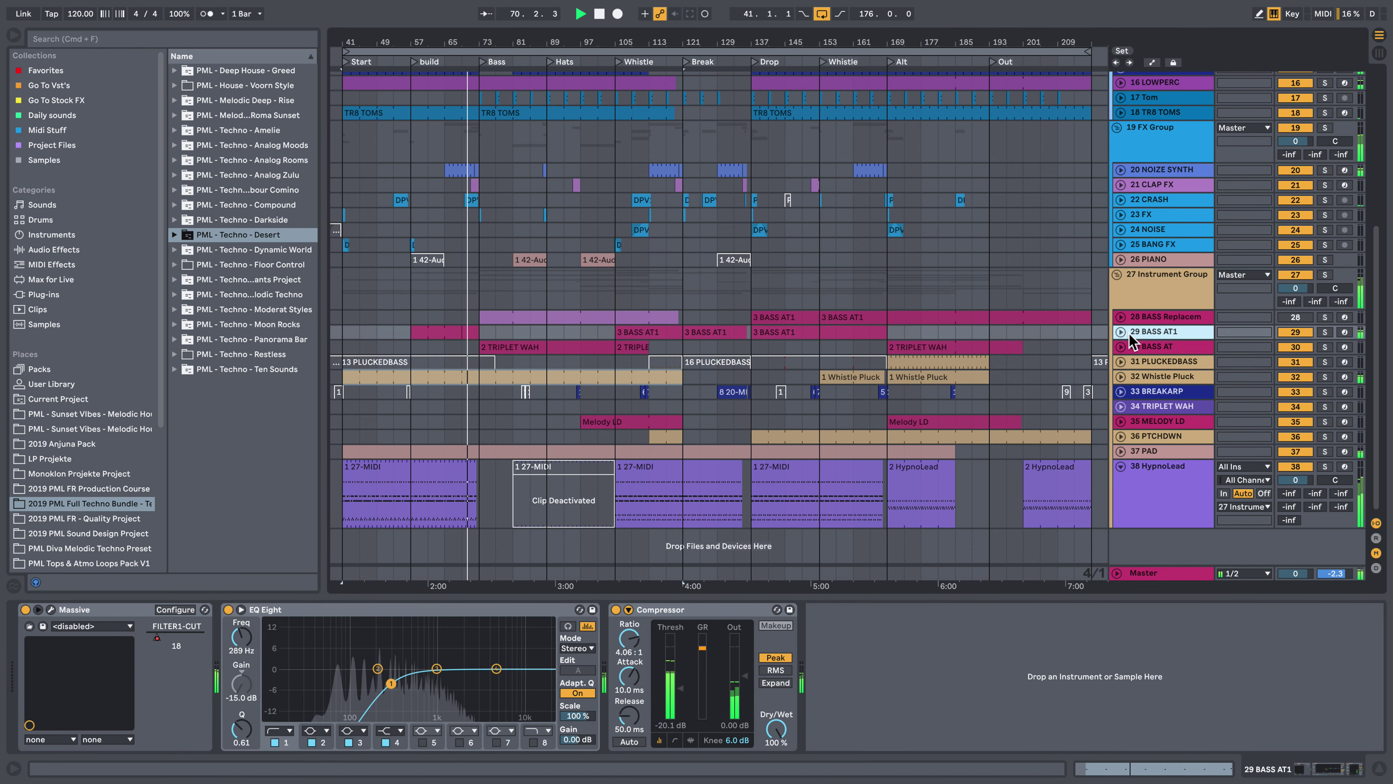
pyautogui.click(1174, 348)
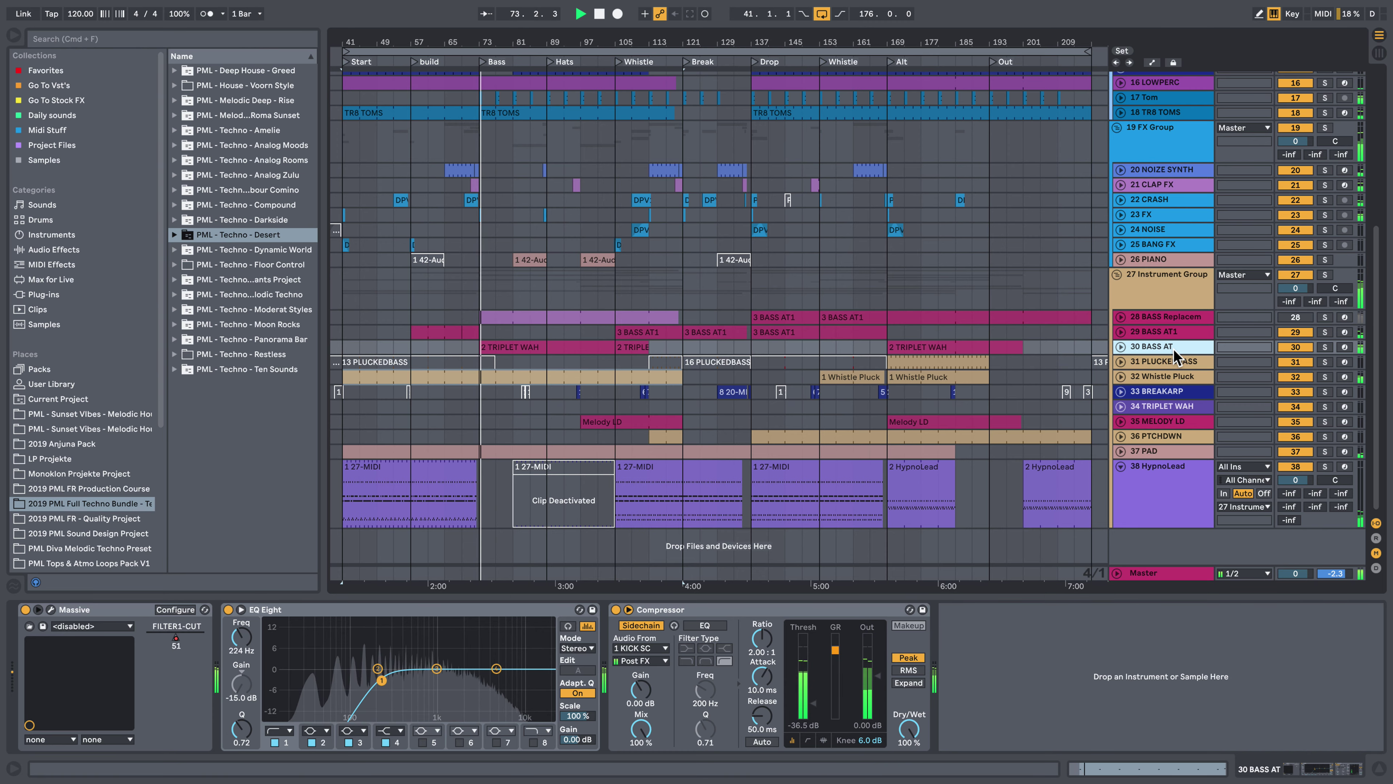
pyautogui.doubleClick(1174, 350)
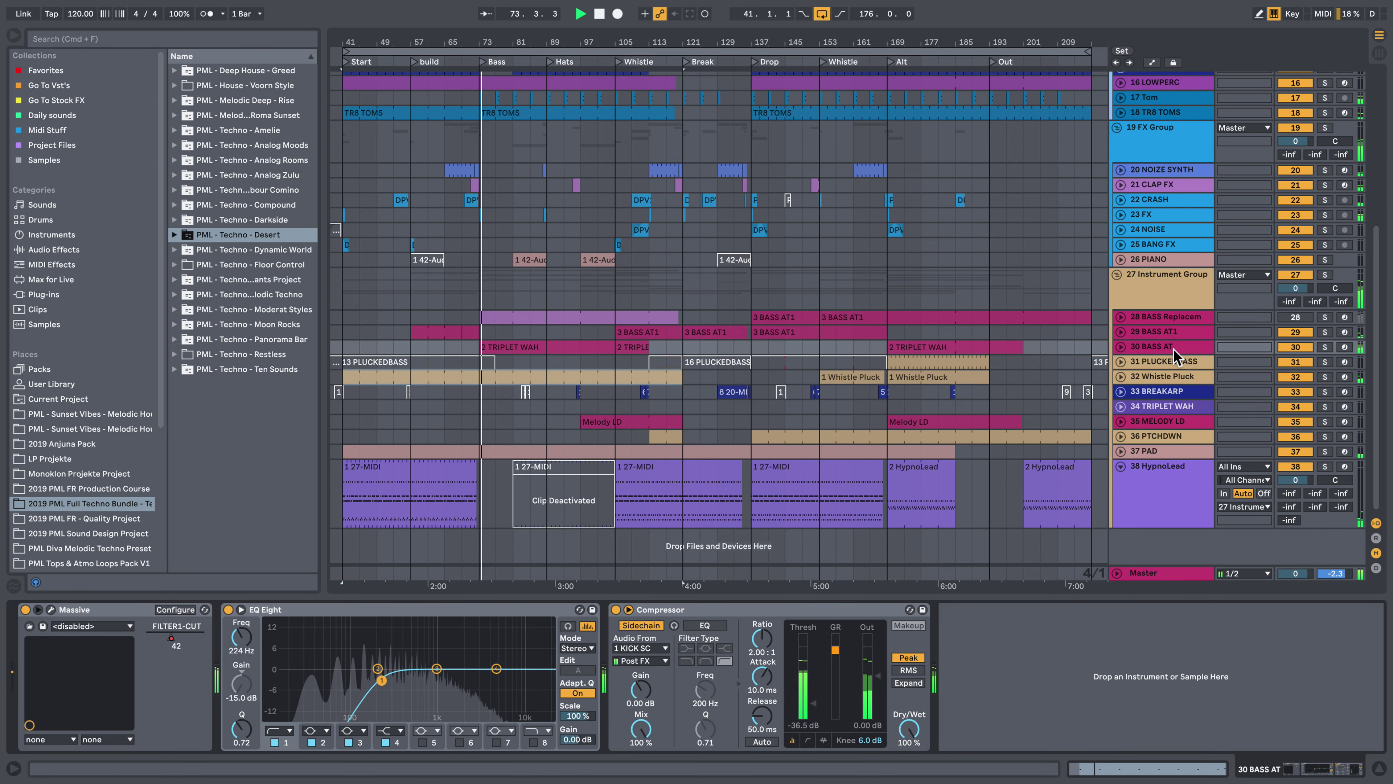
pyautogui.doubleClick(513, 351)
pyautogui.scroll(5, 476, 471)
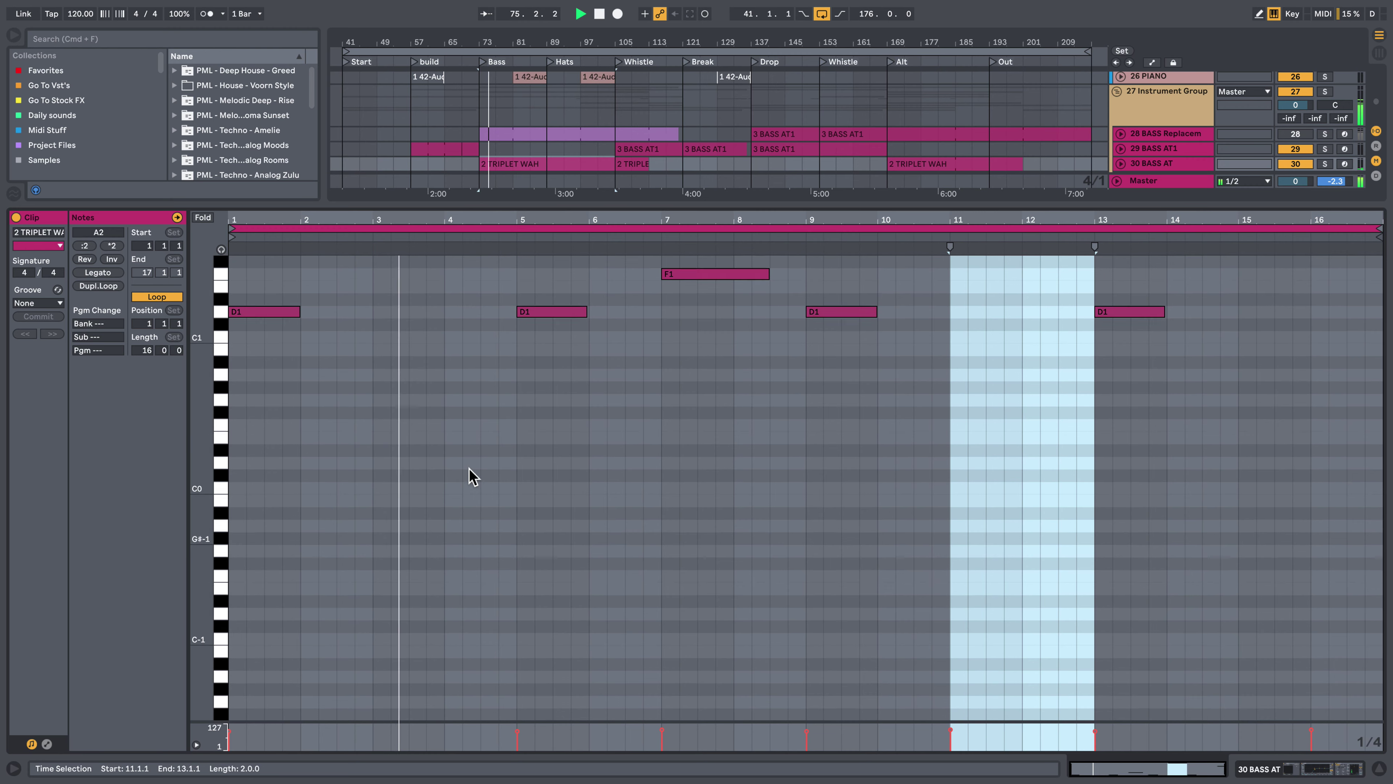
pyautogui.scroll(2, 651, 567)
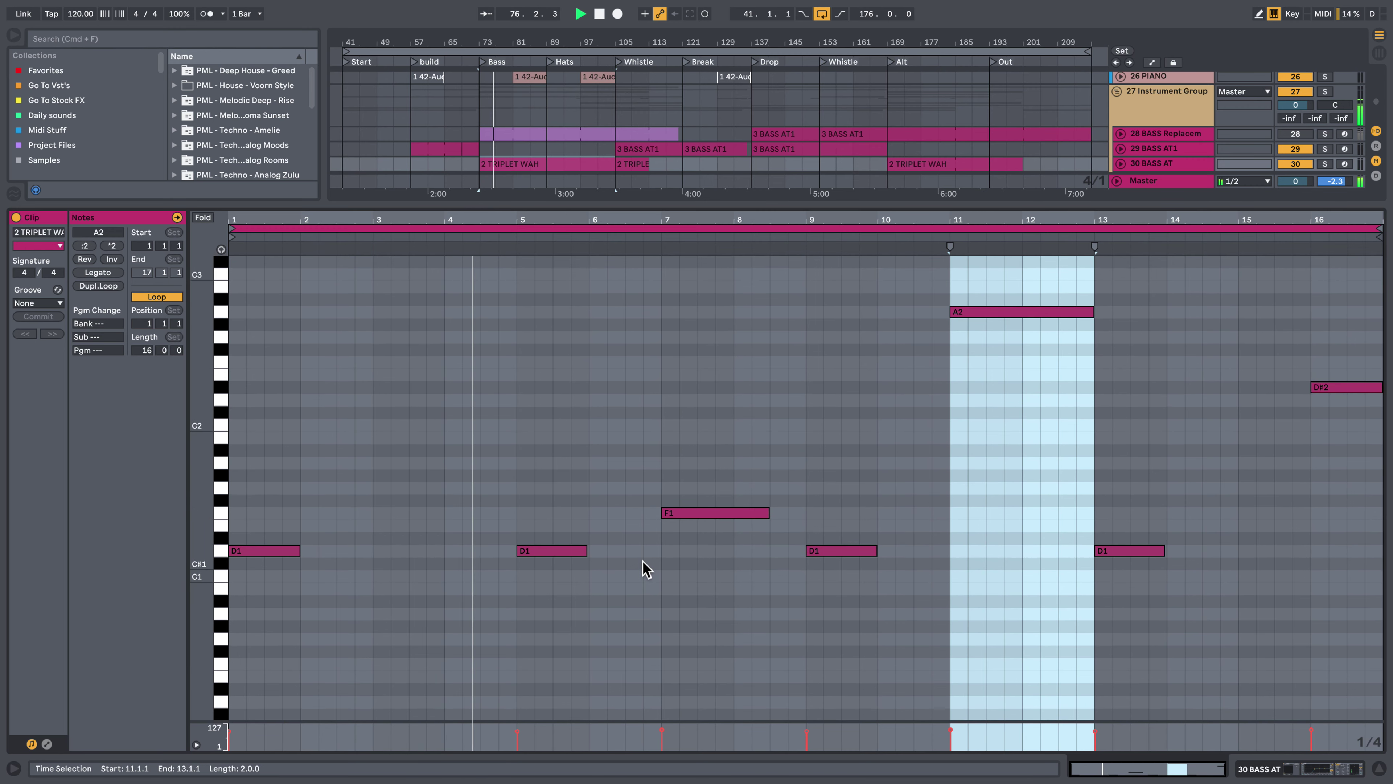
pyautogui.click(1275, 773)
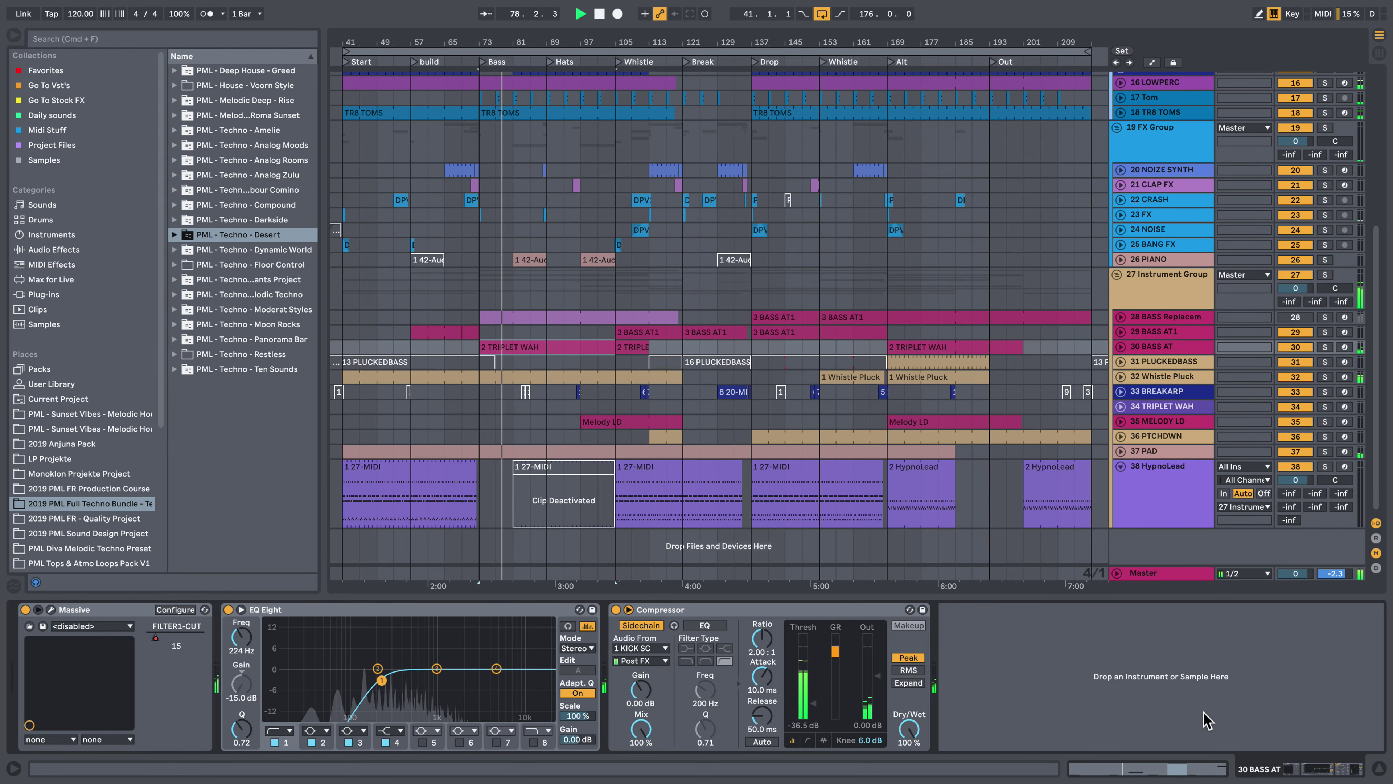
# Unfold the JL Moog Sub37 track and examine its devices and the notes in its first clip
pyautogui.scroll(10, 889, 436)
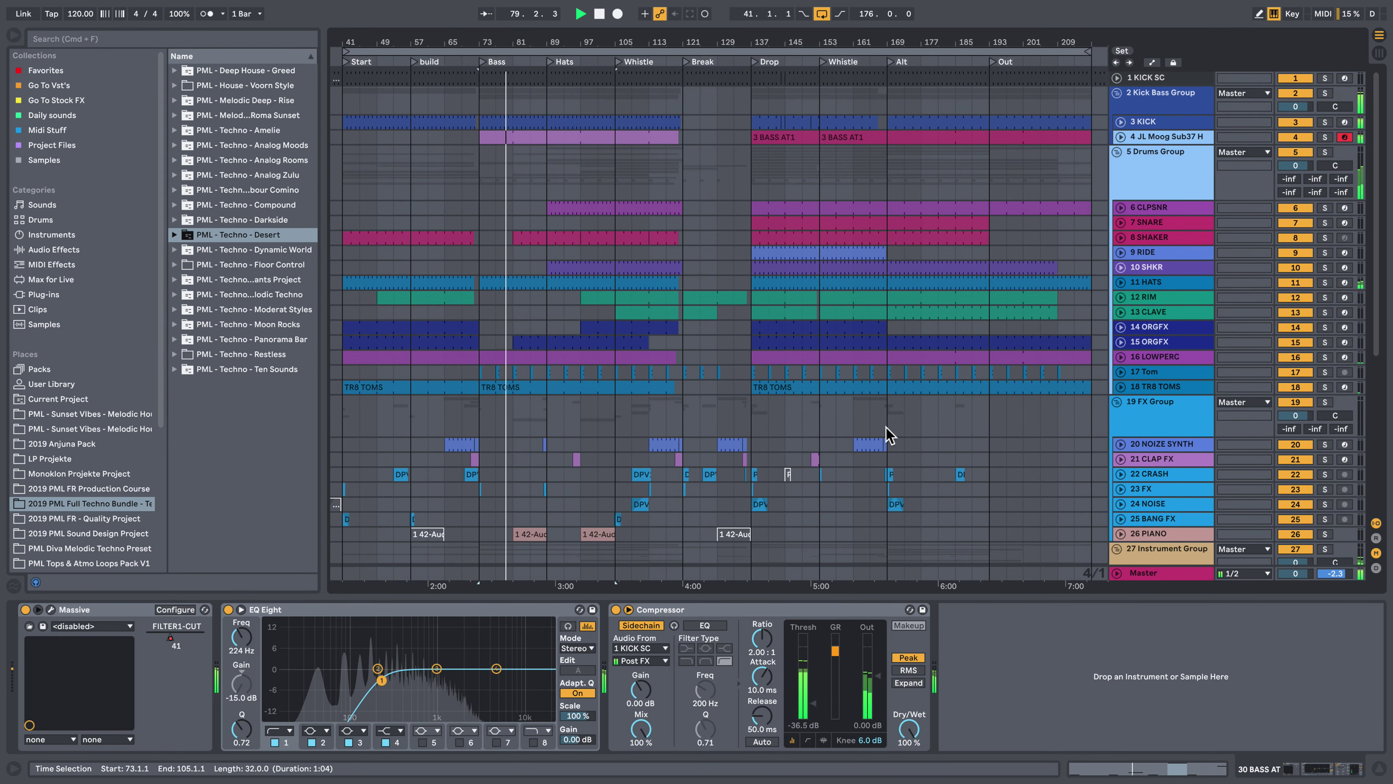
pyautogui.click(1122, 139)
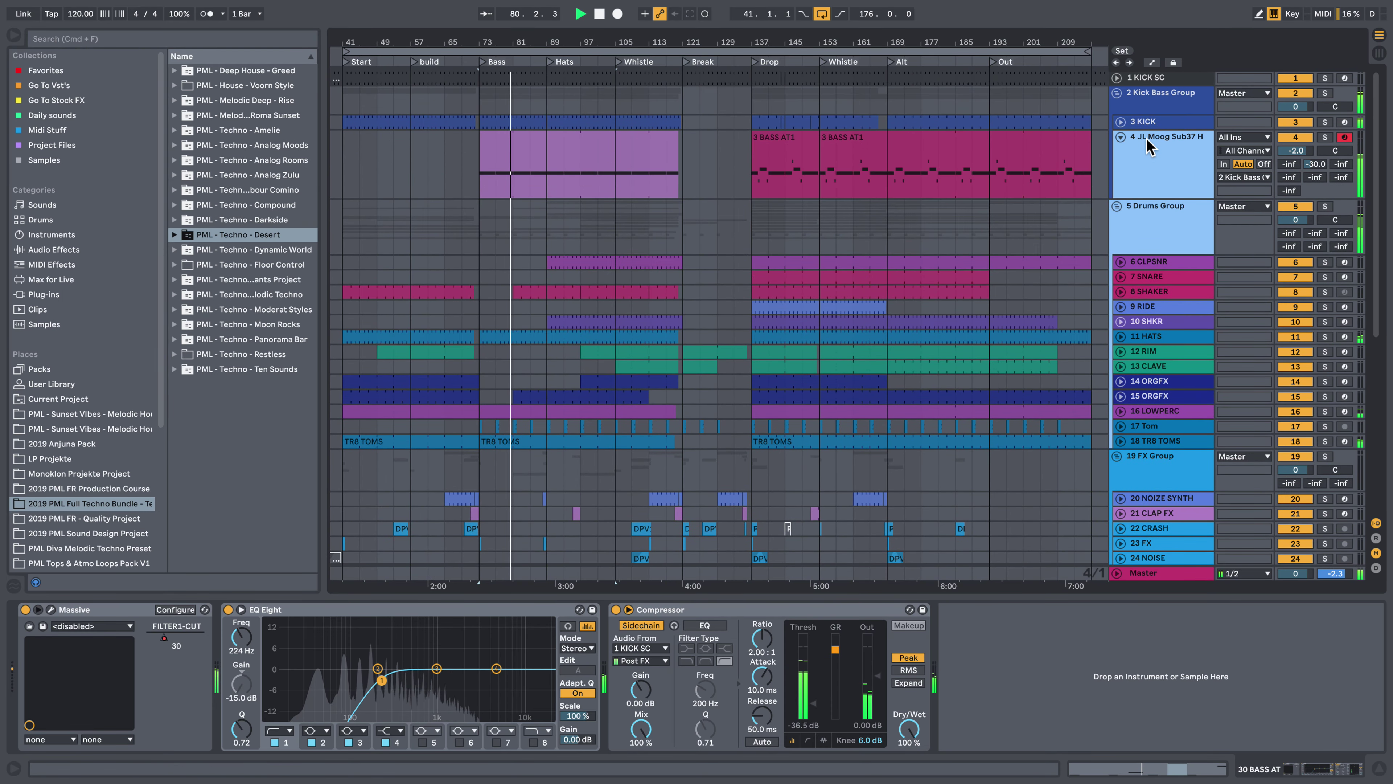
pyautogui.click(1149, 147)
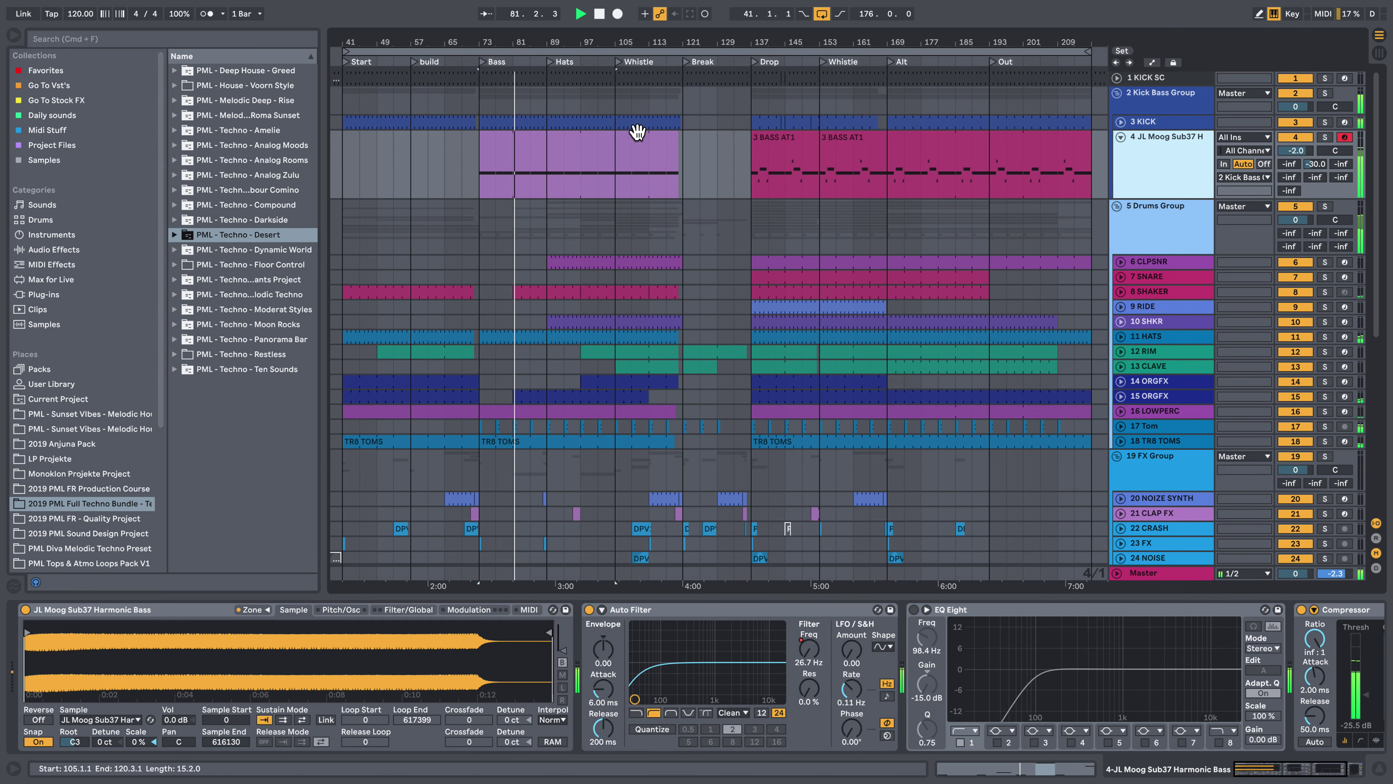
pyautogui.doubleClick(518, 153)
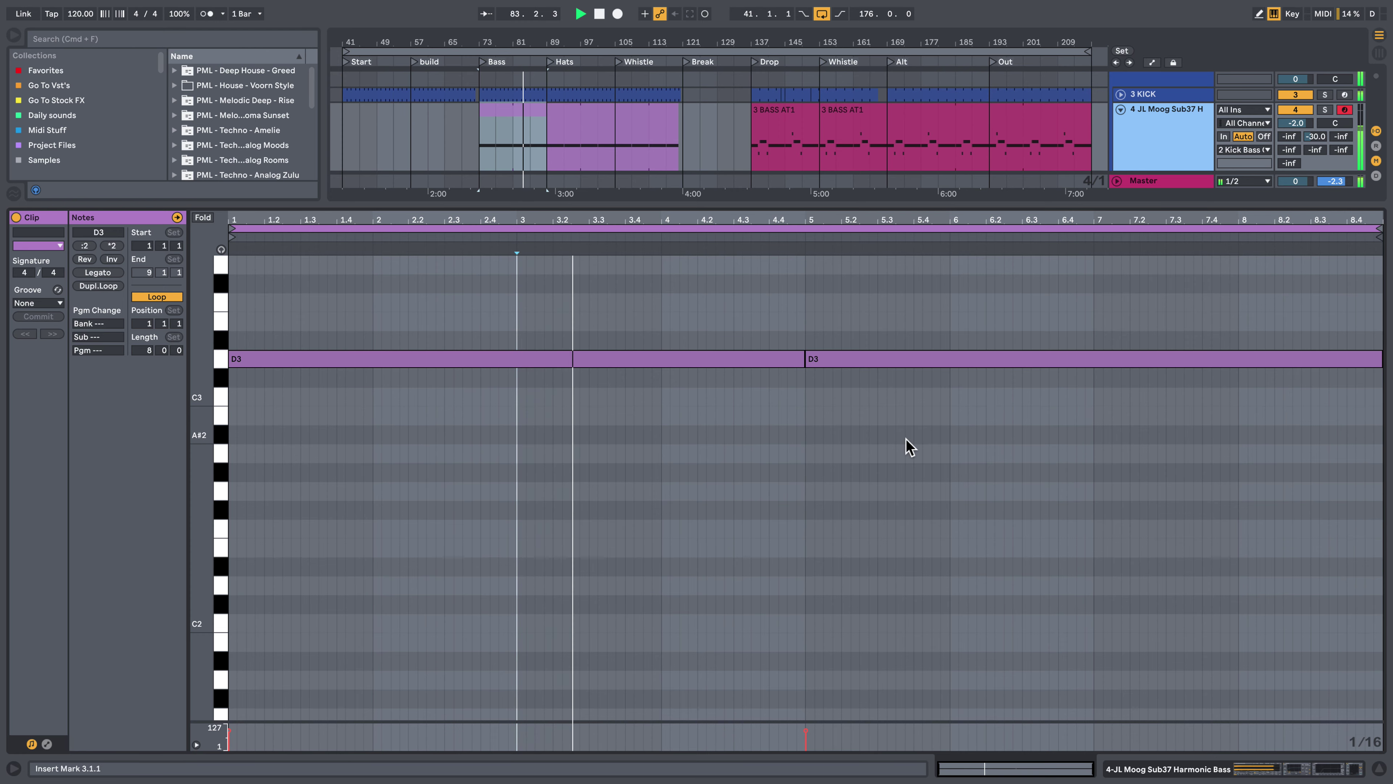
pyautogui.click(1279, 767)
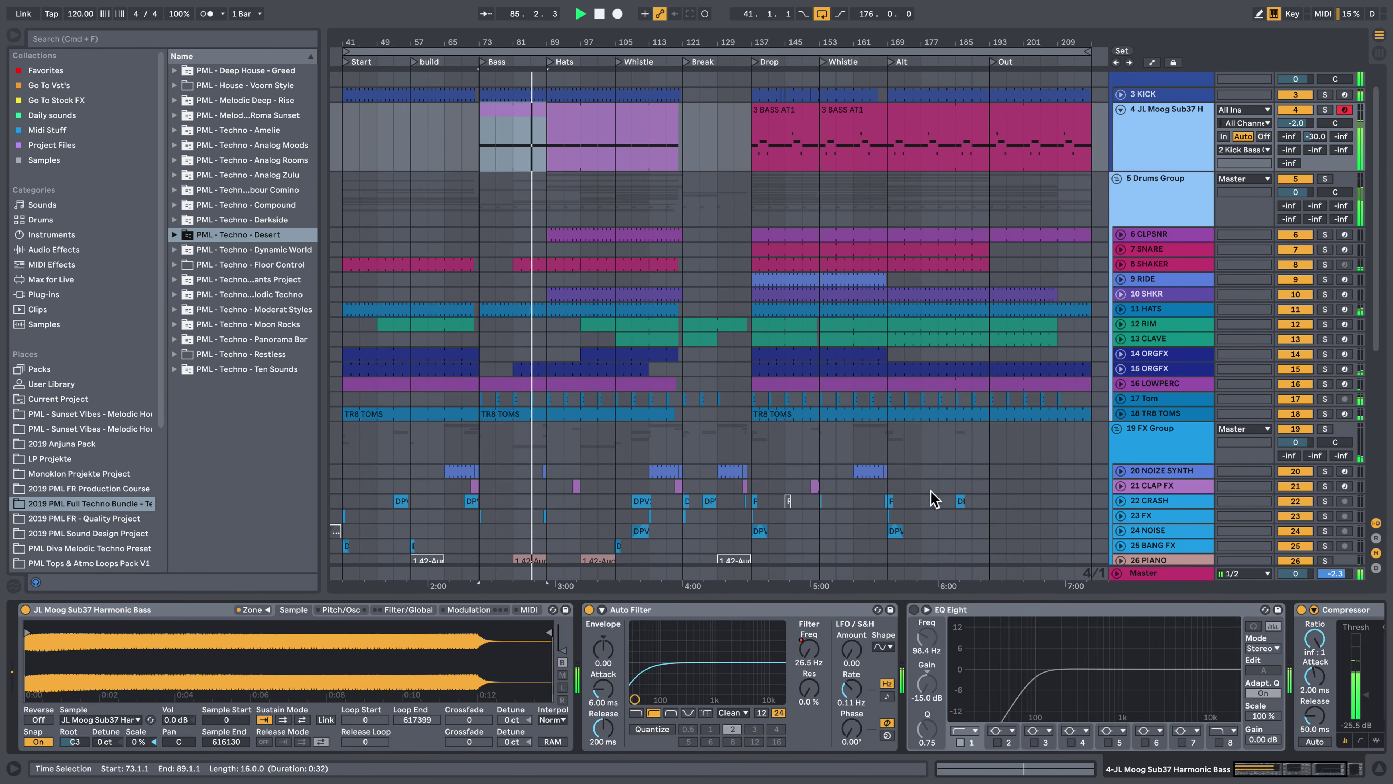
# Examine the waveform of the PIANO track's second audio clip and the track's devices, and hide the detail view
pyautogui.scroll(-5, 917, 532)
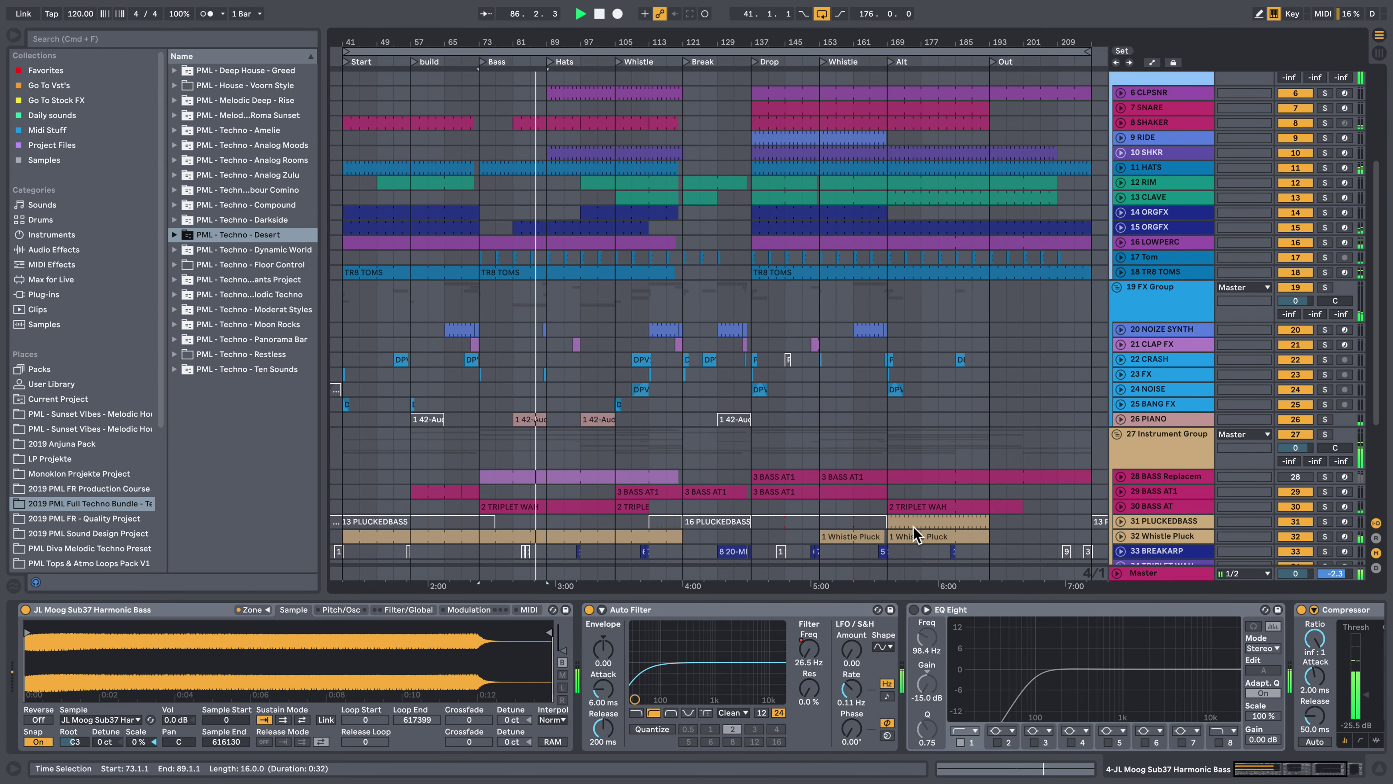
pyautogui.doubleClick(542, 420)
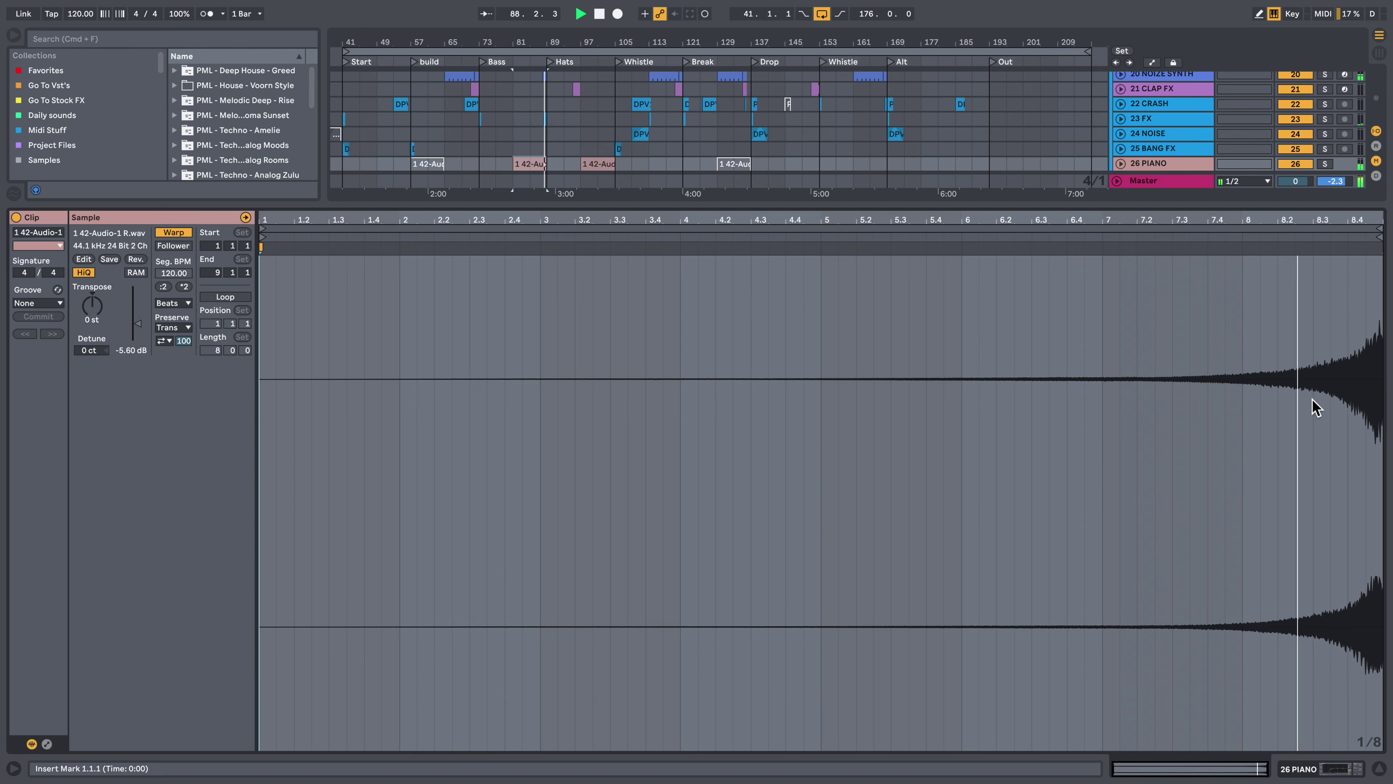
pyautogui.hotkey('shift', 'Tab')
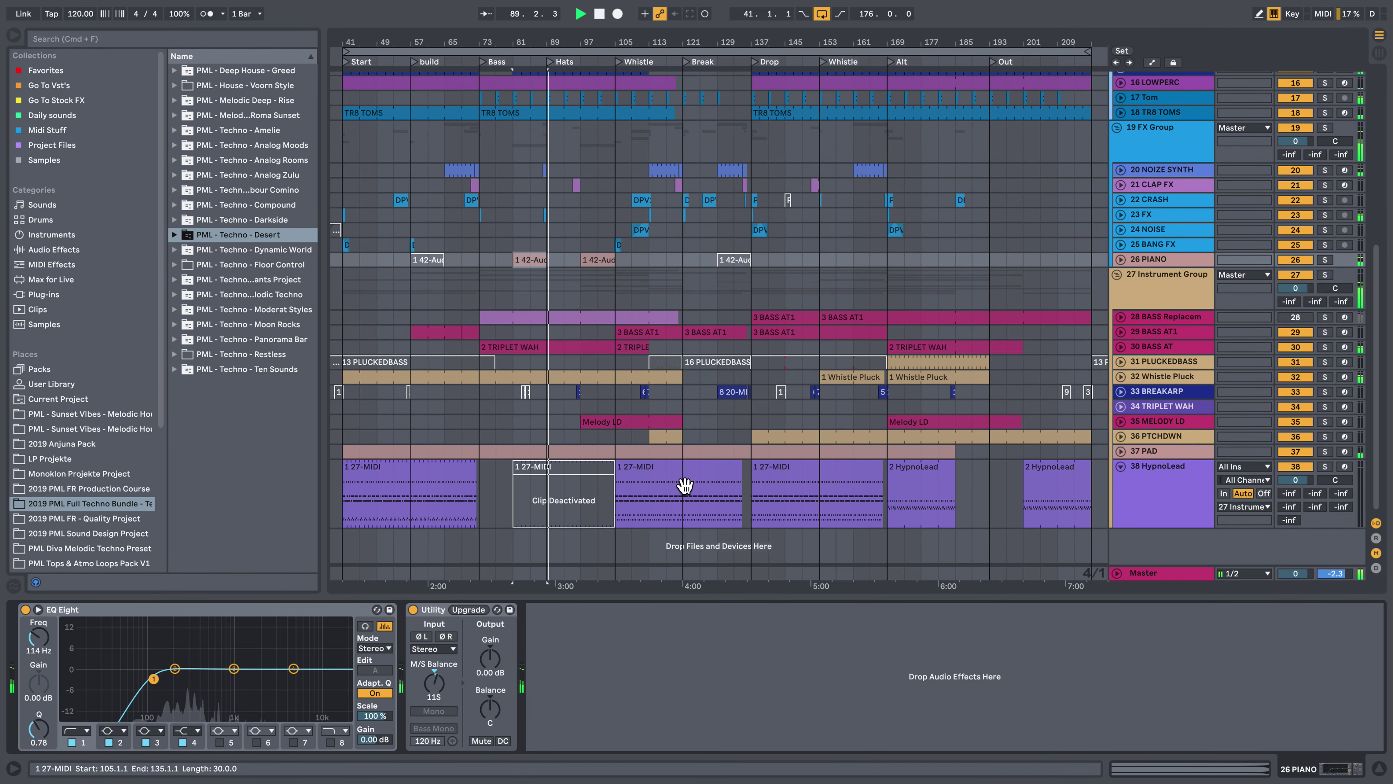
pyautogui.click(1372, 760)
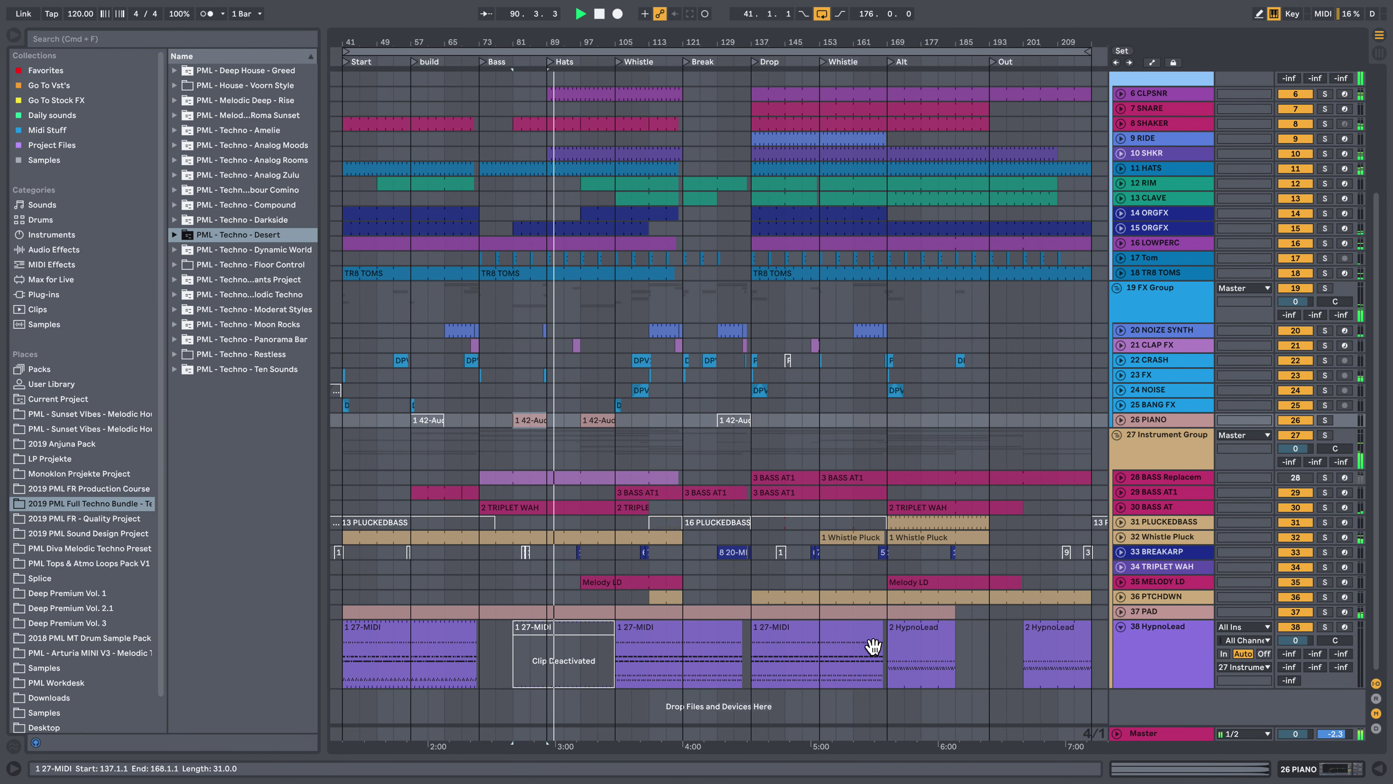
# Review BASS AT's TRIPLET WAH notes, and turn on automation display to show the track's FILTER1-CUT curve
pyautogui.doubleClick(599, 516)
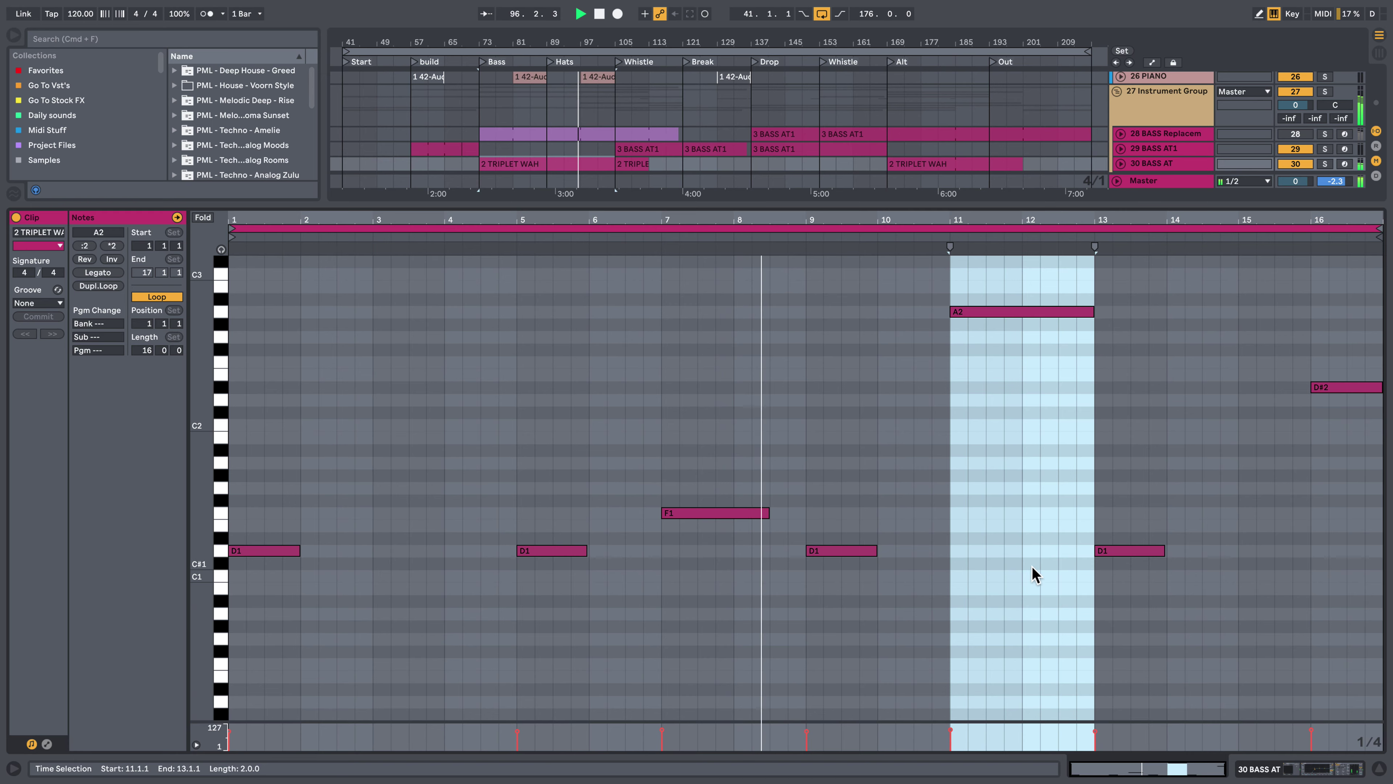
pyautogui.hotkey('shift', 'Tab')
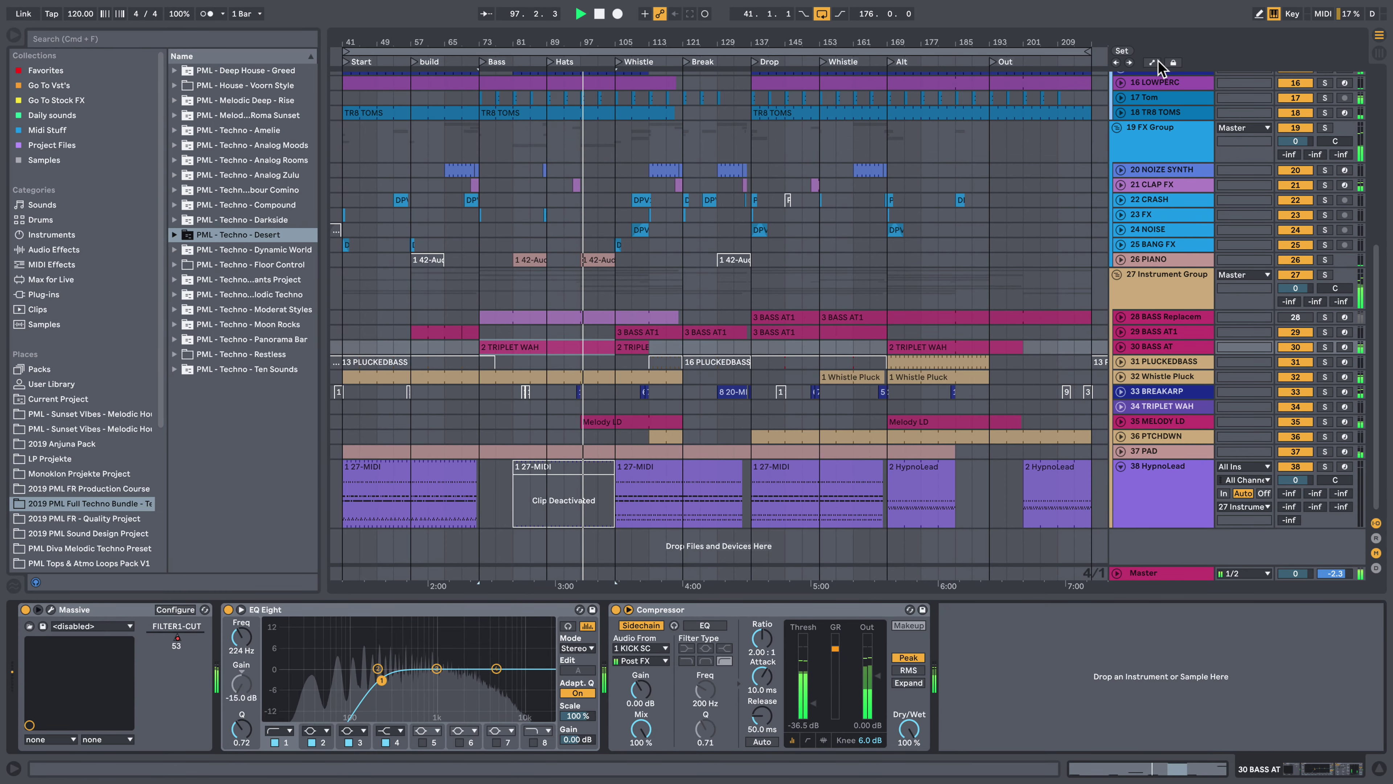
pyautogui.click(1153, 63)
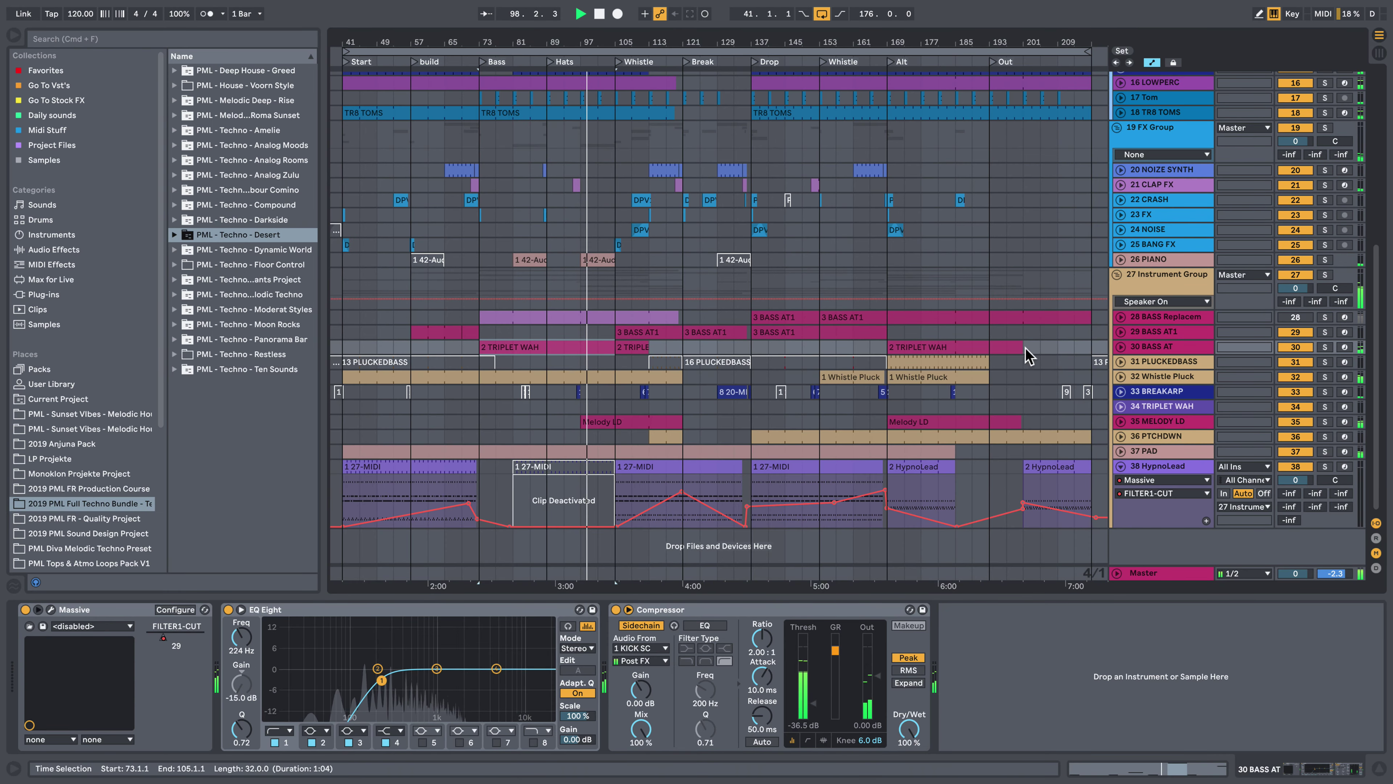
pyautogui.click(1120, 347)
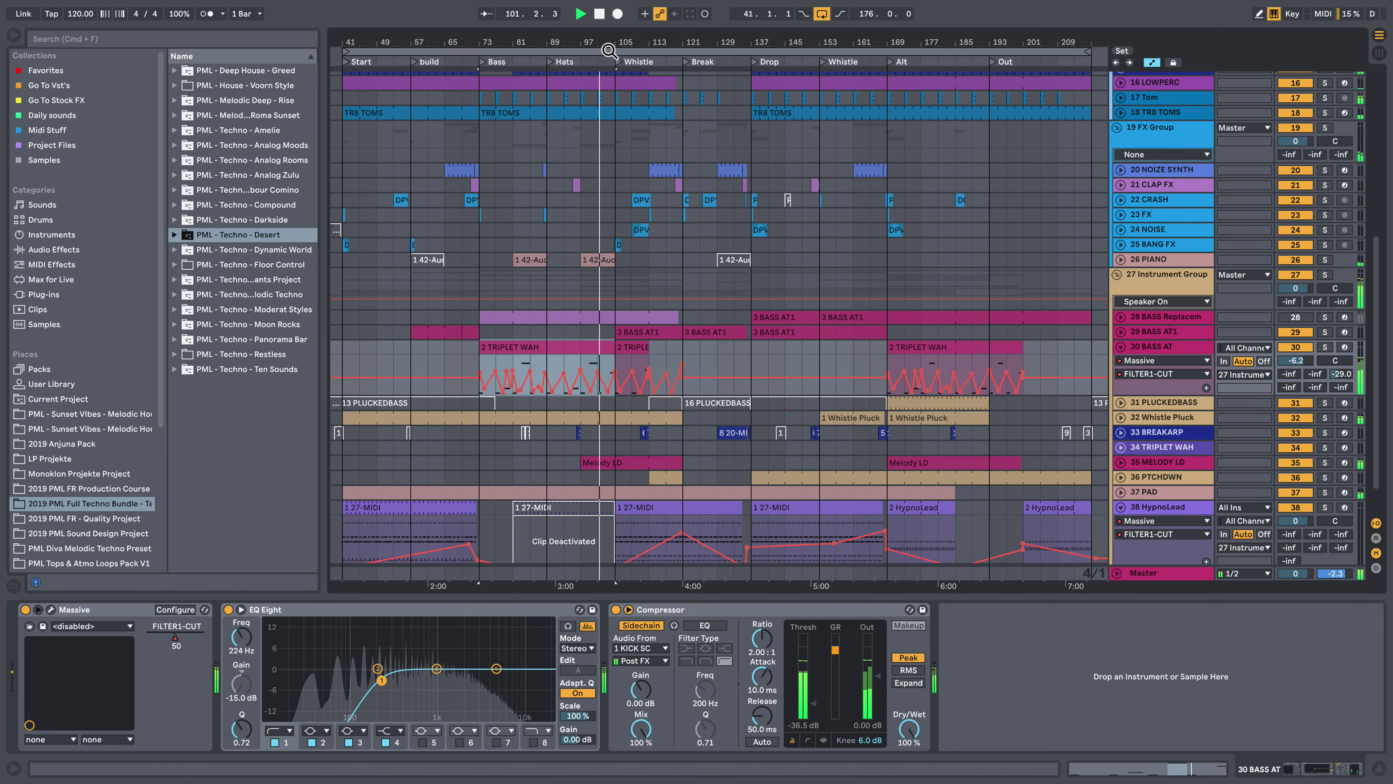
# Unfold the MELODY LD track and examine the notes in its first clip and its device chain
pyautogui.click(1120, 462)
pyautogui.scroll(-3, 709, 403)
pyautogui.doubleClick(648, 390)
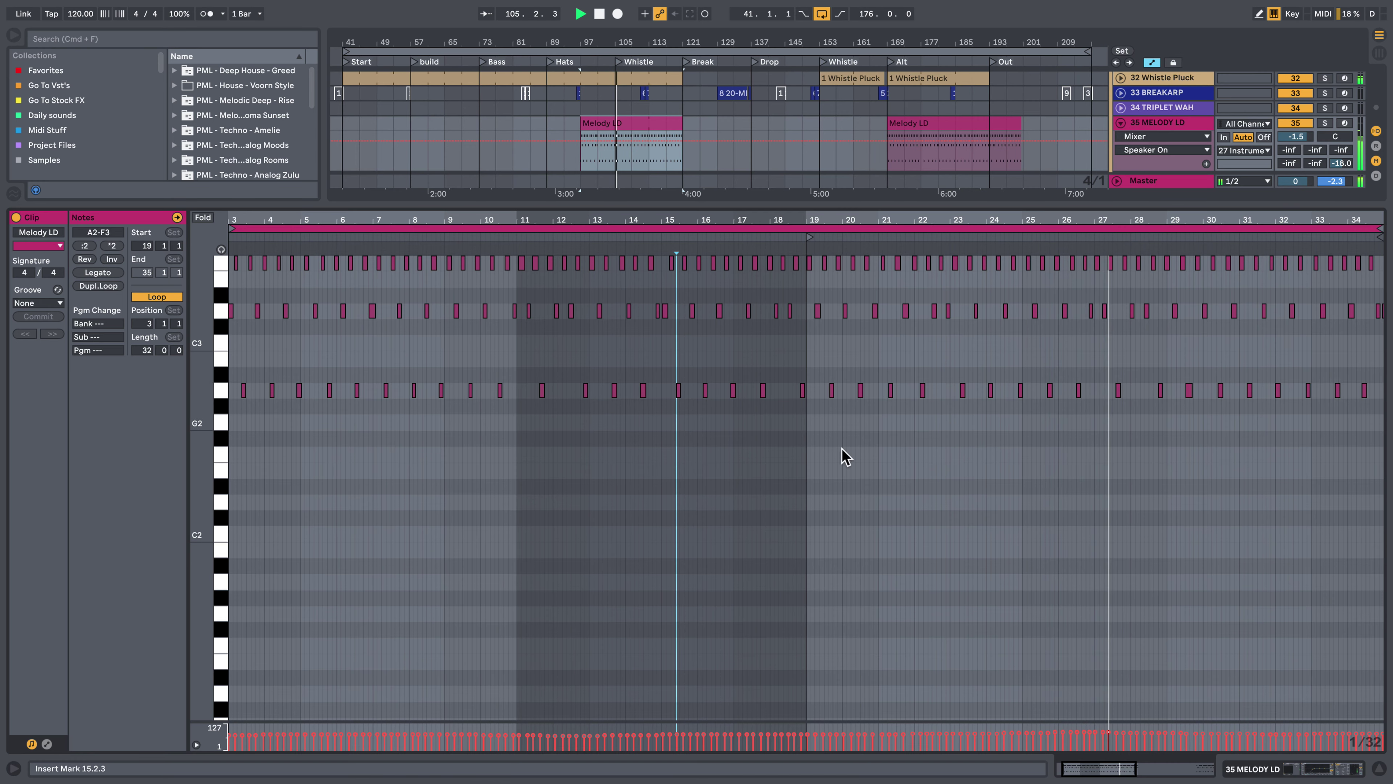
pyautogui.click(1273, 766)
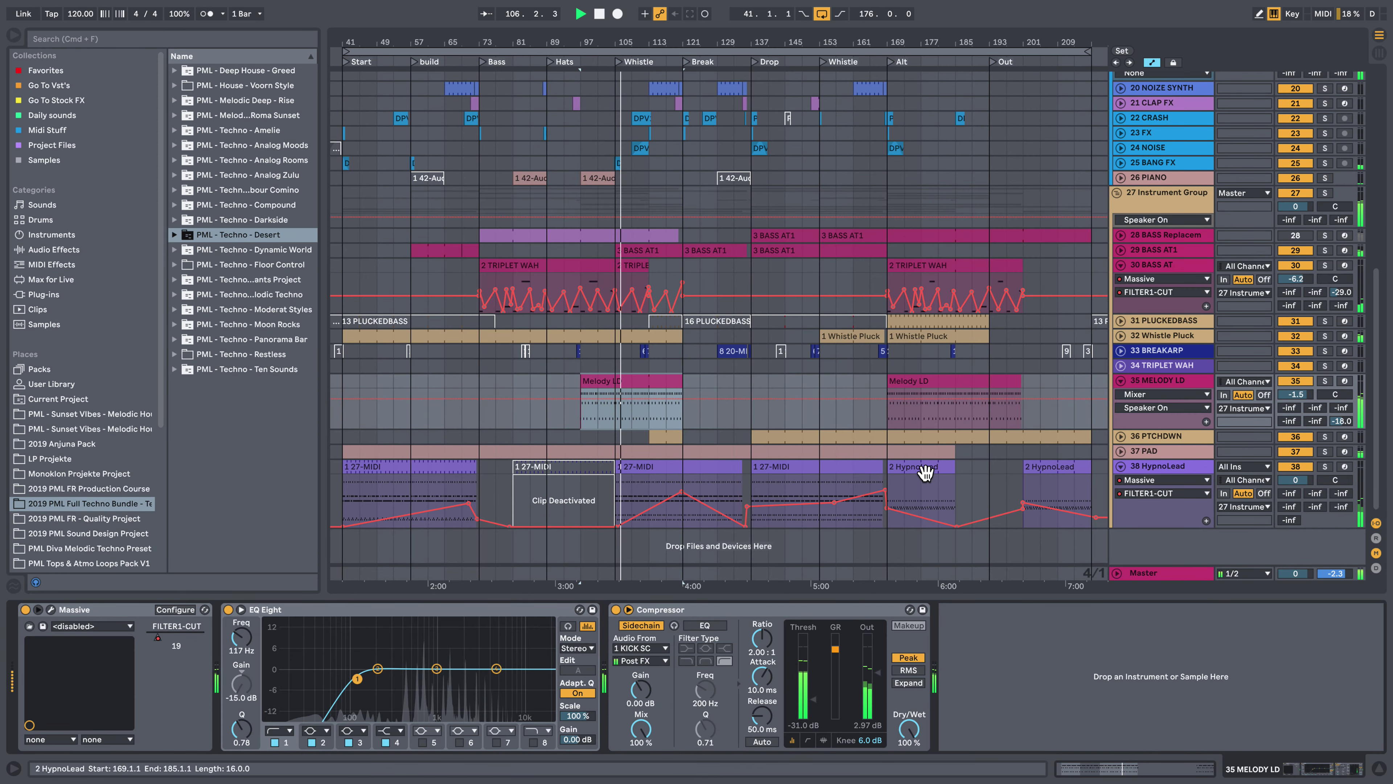
# Unfold the BASS AT1 track to show its FILTER1-CUT automation
pyautogui.click(1122, 250)
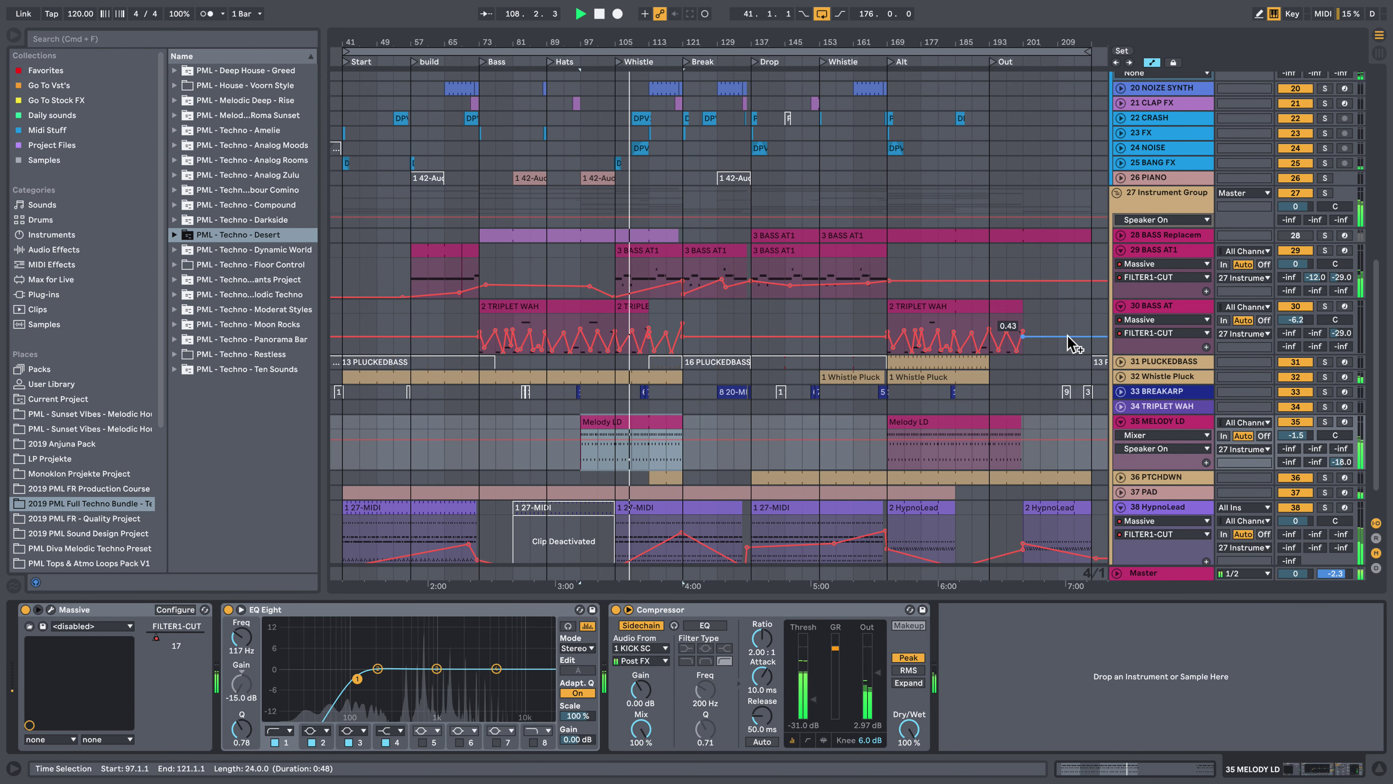
pyautogui.scroll(-2, 1078, 412)
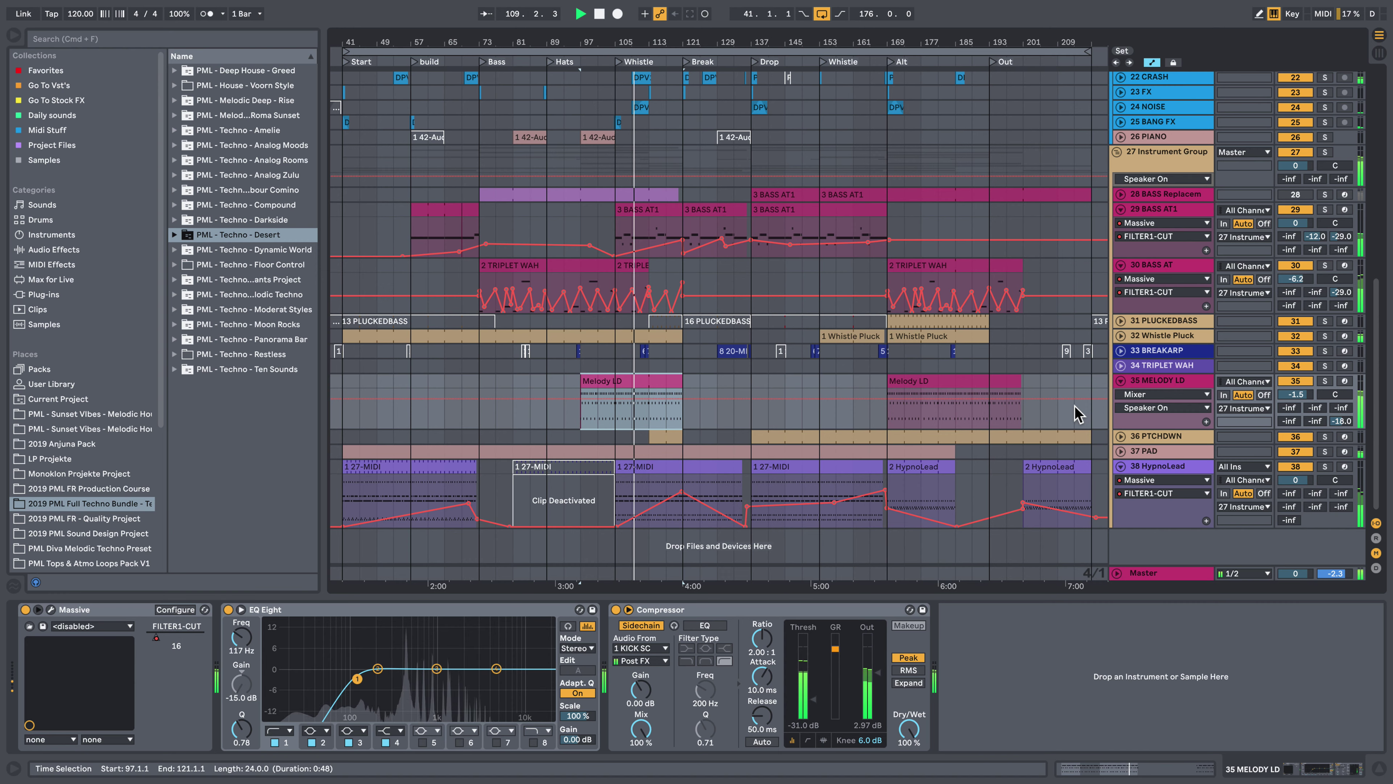
# Unfold the PTCHDOWN track, and unfold NOIZE SYNTH in the FX Group to show its ENV4DEC.T automation
pyautogui.click(1121, 437)
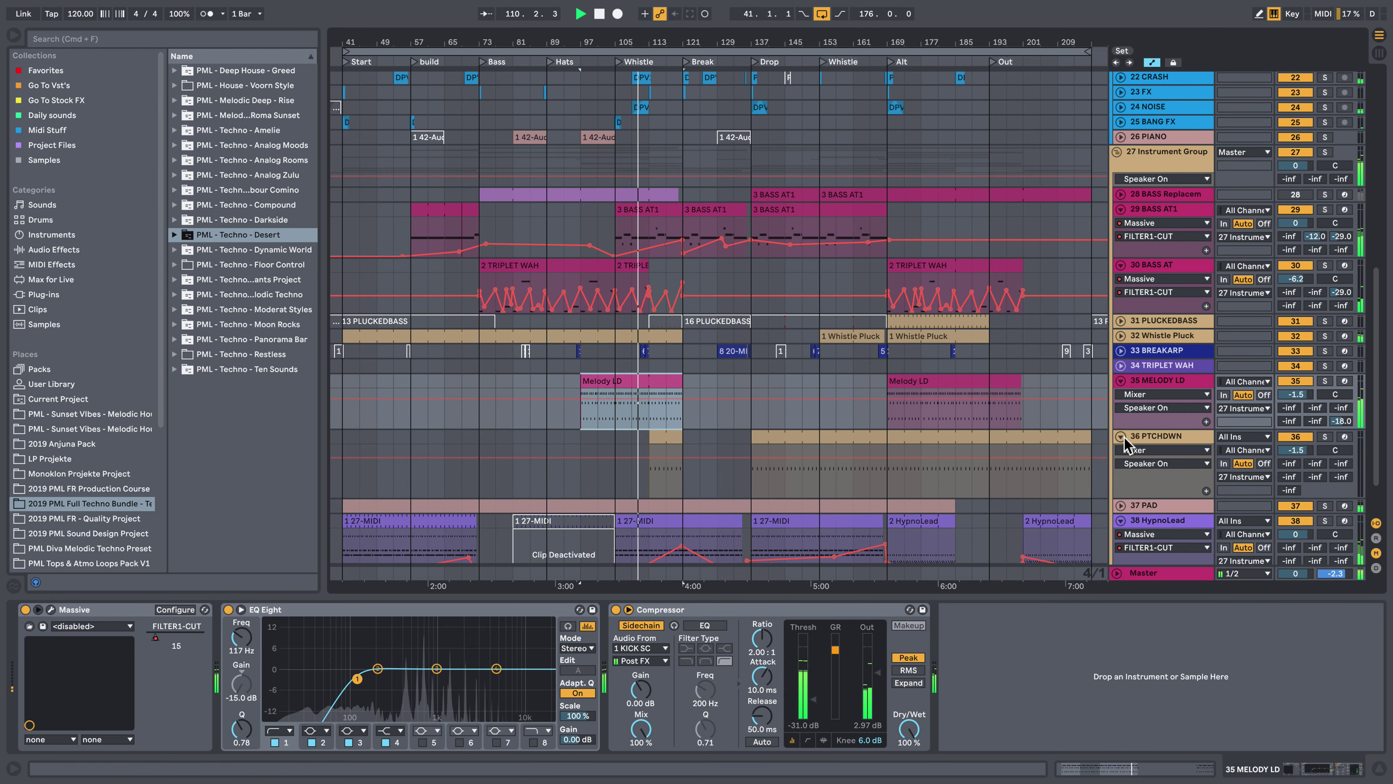
pyautogui.scroll(5, 934, 376)
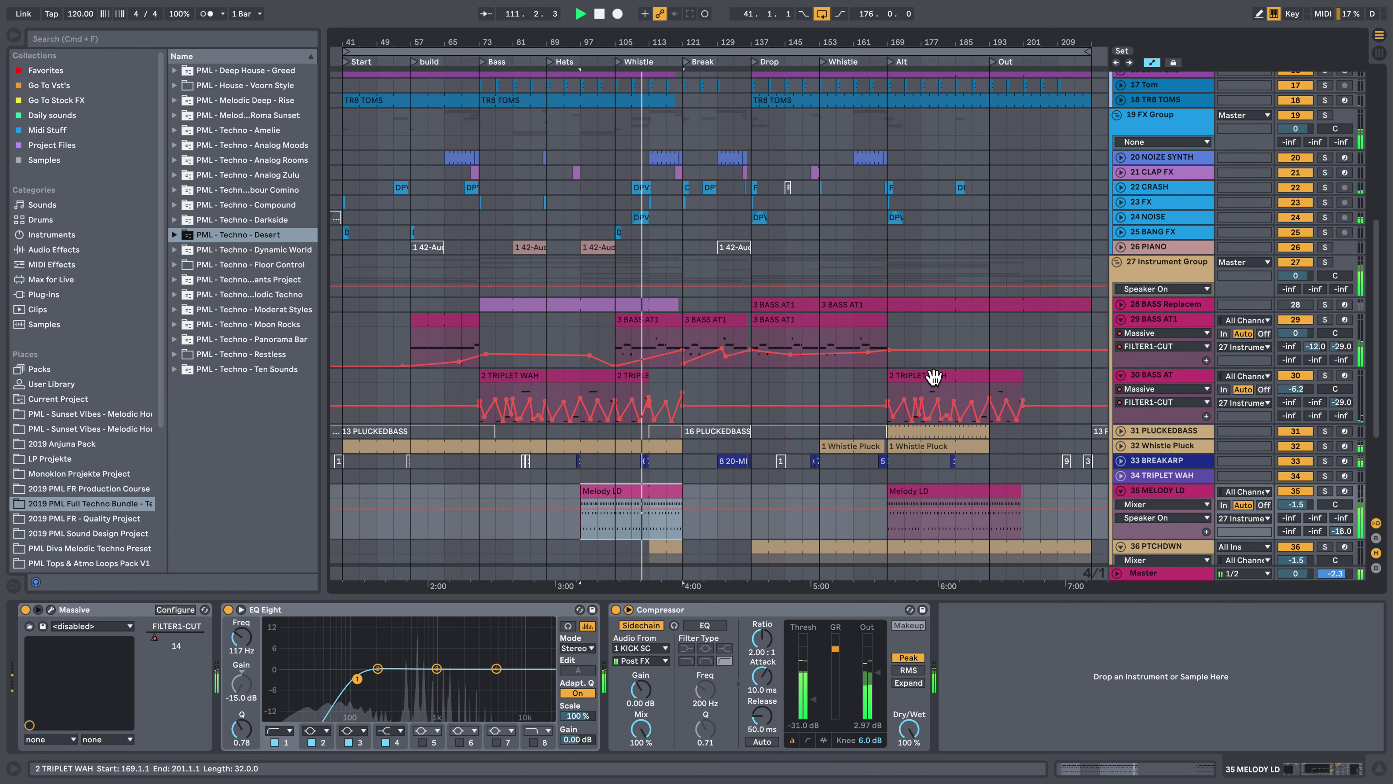
pyautogui.scroll(2, 934, 377)
pyautogui.scroll(13, 958, 302)
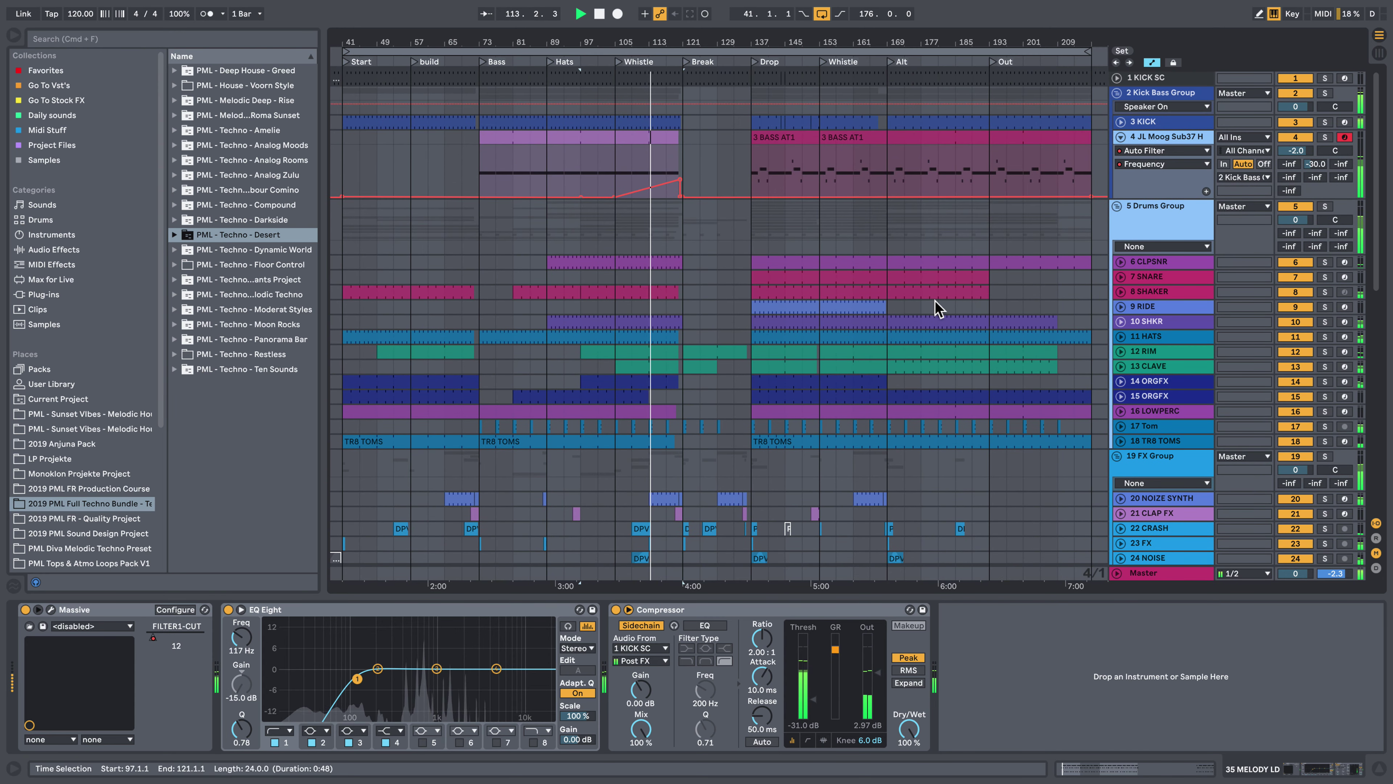
pyautogui.click(1120, 497)
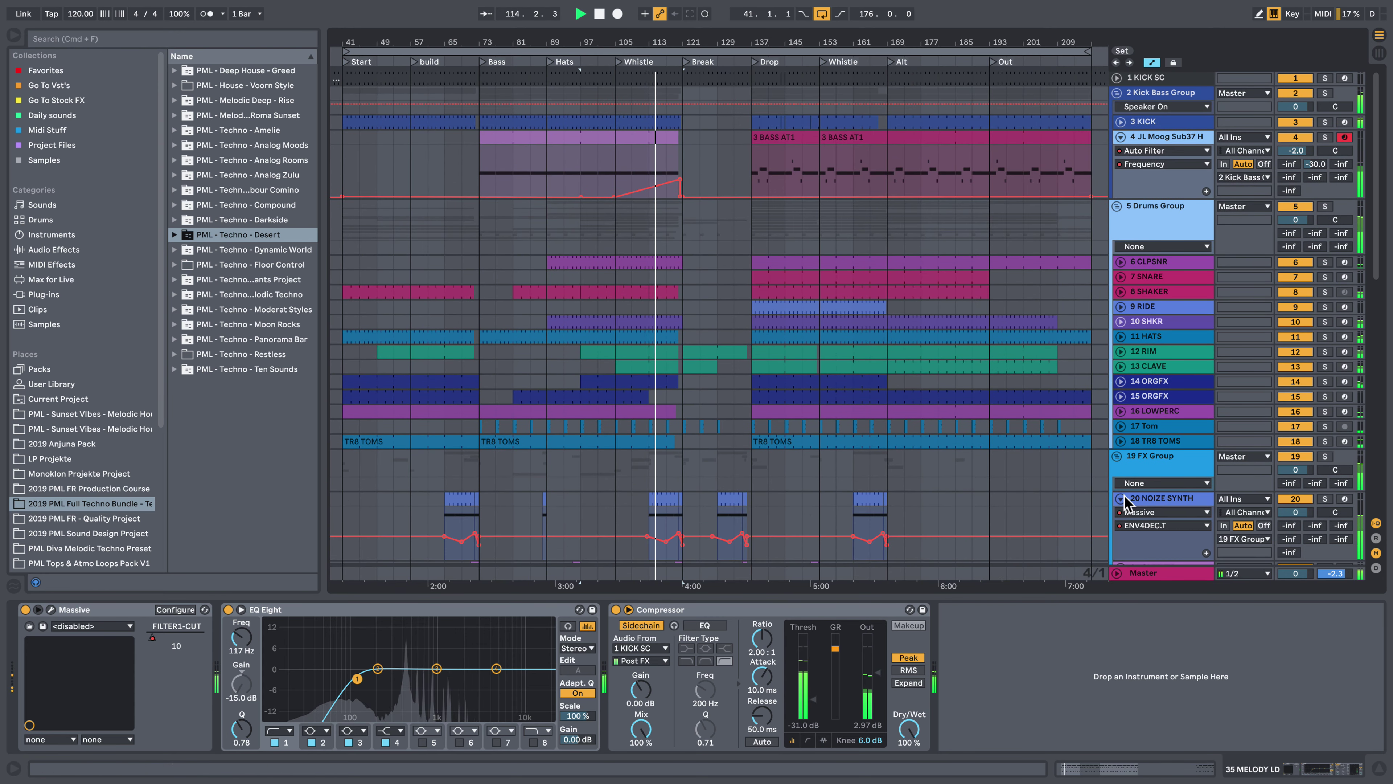
# Examine NOIZE SYNTH's device chain and the MIDI notes of its clip just before the Break
pyautogui.scroll(-3, 1138, 446)
pyautogui.click(1180, 427)
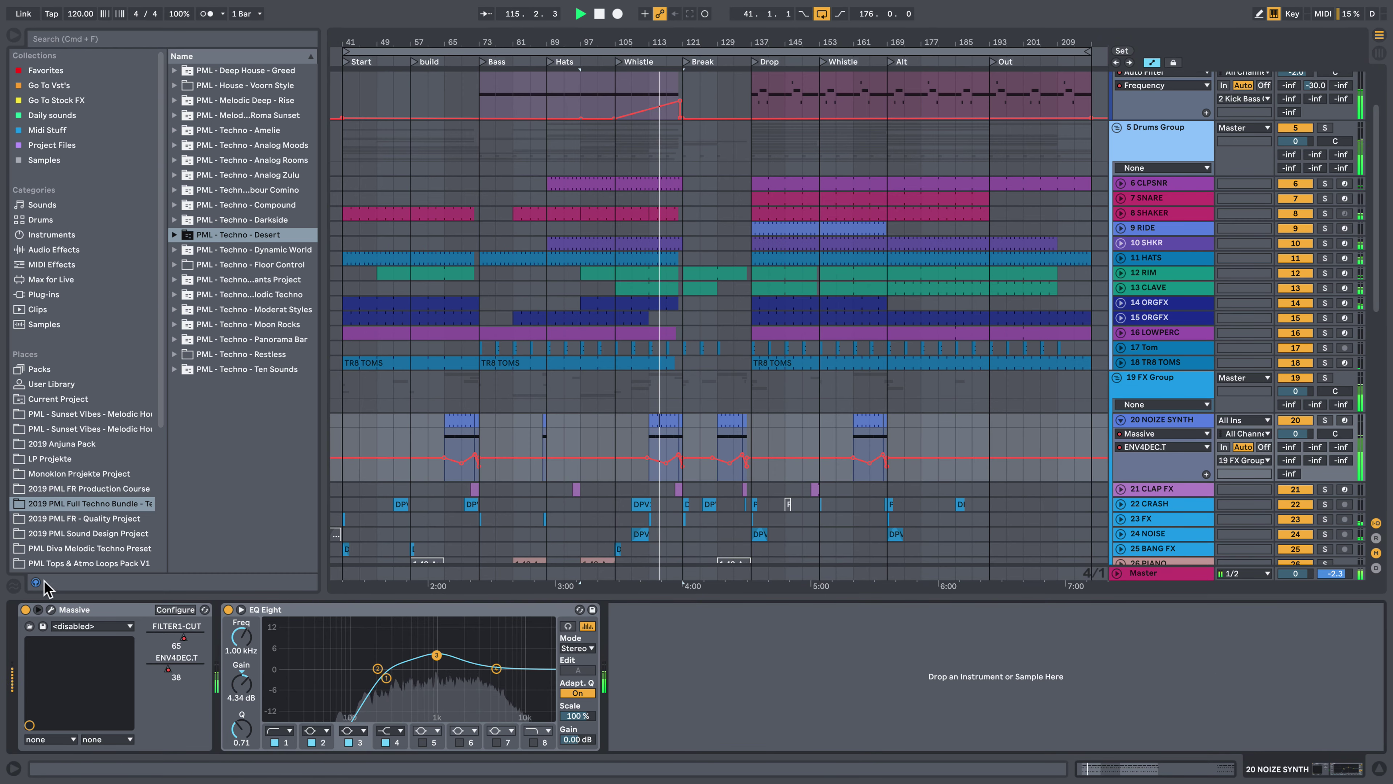
pyautogui.doubleClick(675, 429)
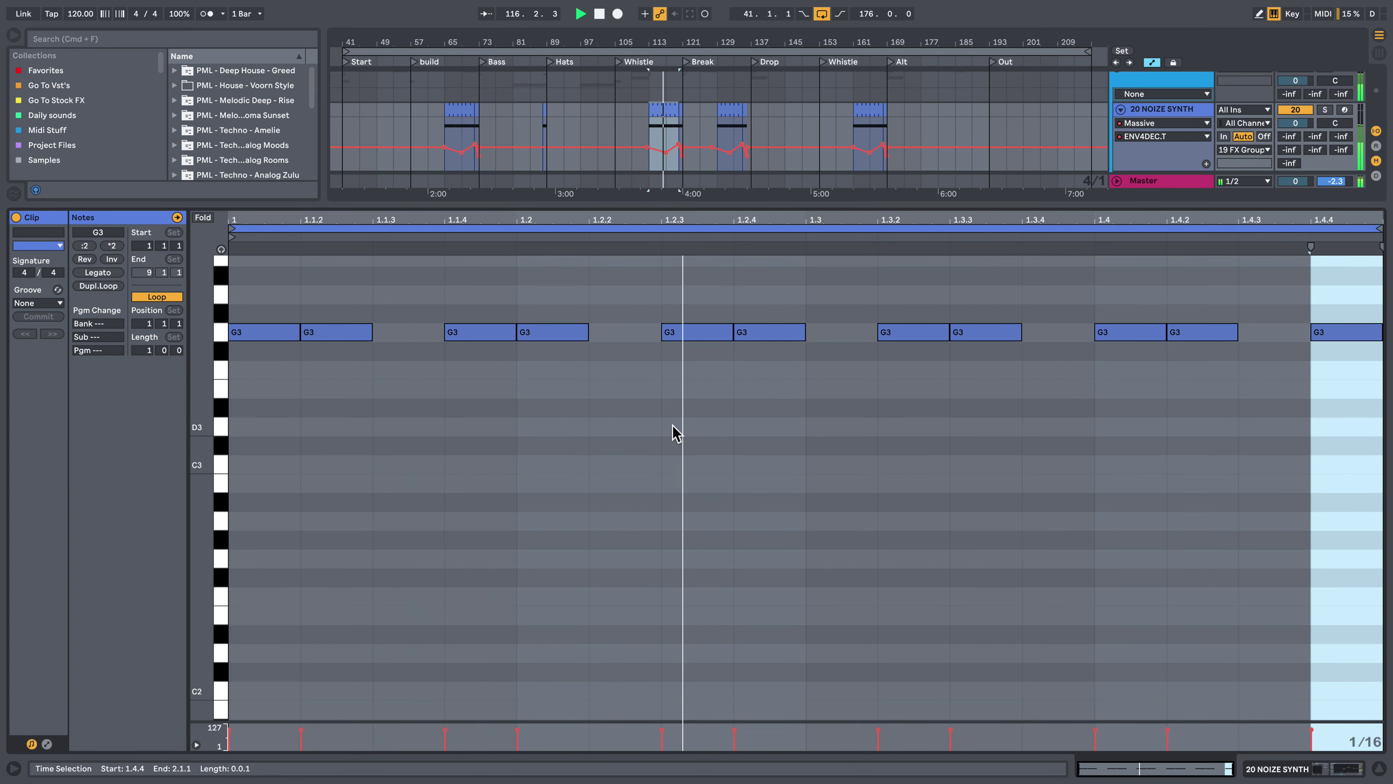
pyautogui.click(1284, 771)
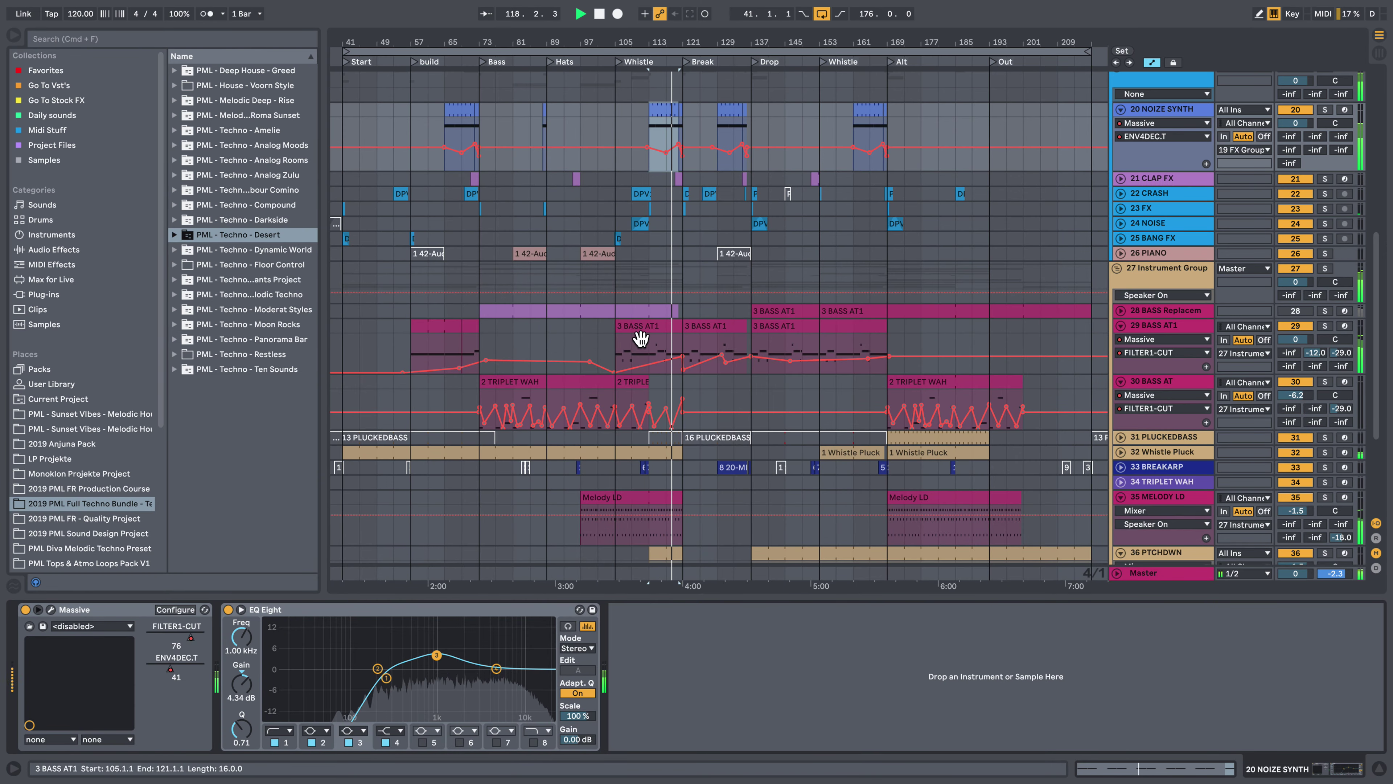
# Unfold CLAP FX, zoom in around the Break, examine the notes of its clip before the Break, and hide the detail view
pyautogui.click(1121, 179)
pyautogui.moveTo(685, 46); pyautogui.dragTo(699, 101)
pyautogui.doubleClick(664, 185)
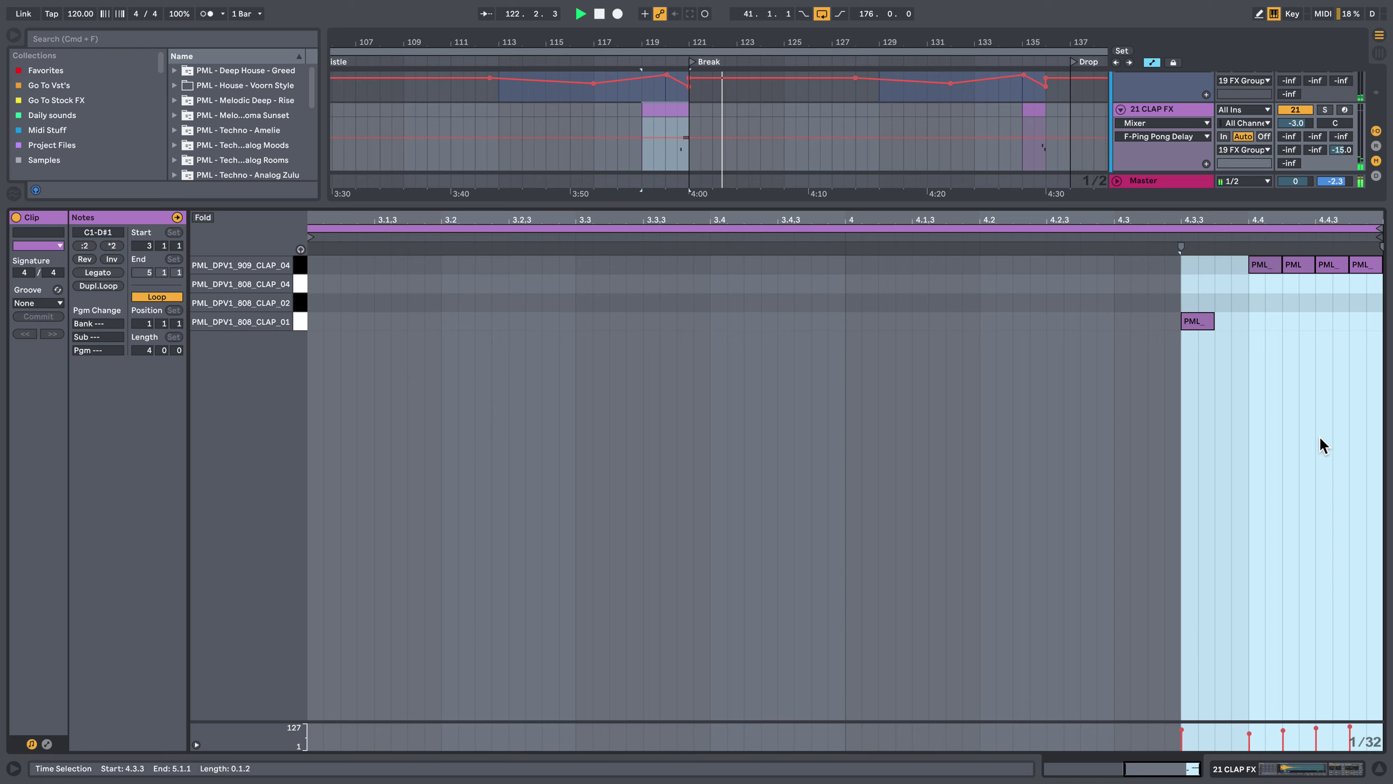
pyautogui.click(1378, 770)
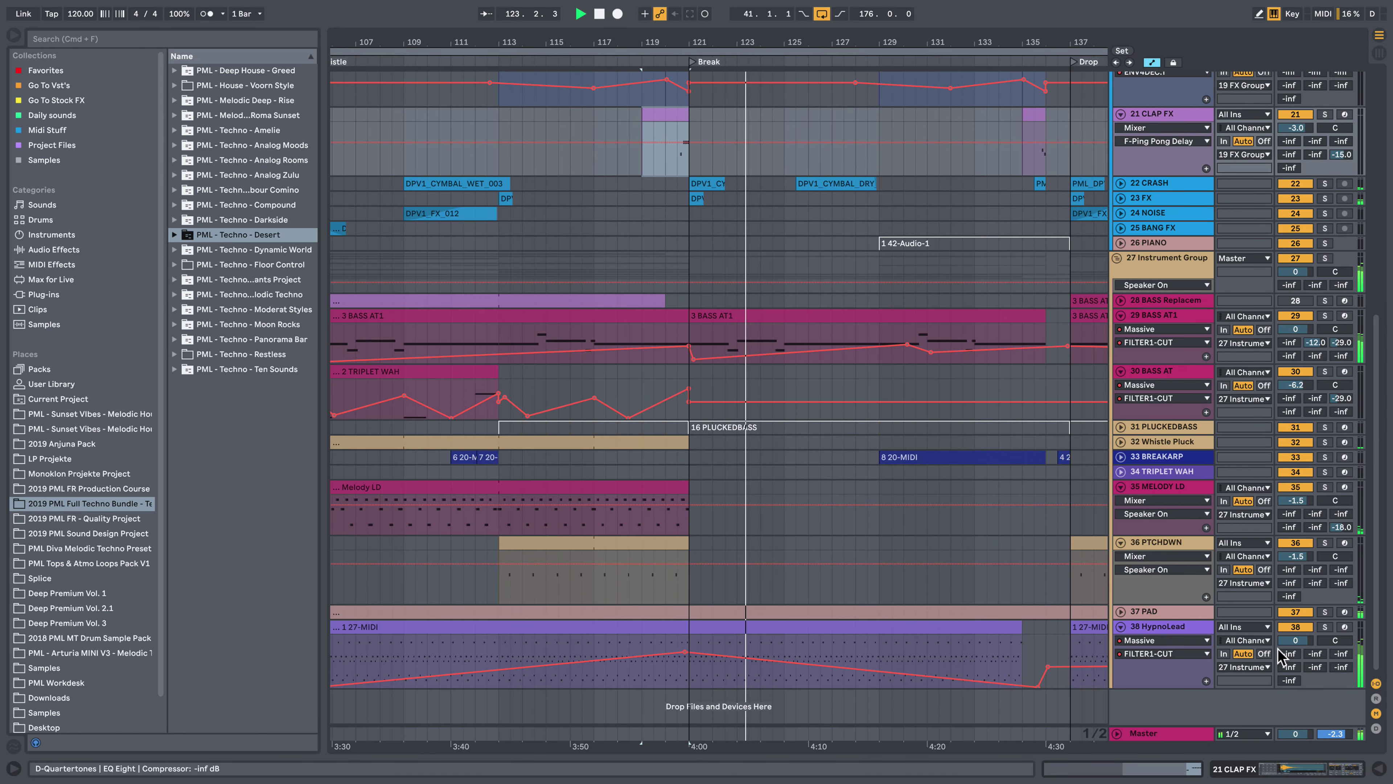
# Unfold the Tom track and examine the waveform of its audio clip at bar 129 and the track's devices
pyautogui.scroll(3, 1064, 596)
pyautogui.scroll(4, 1005, 460)
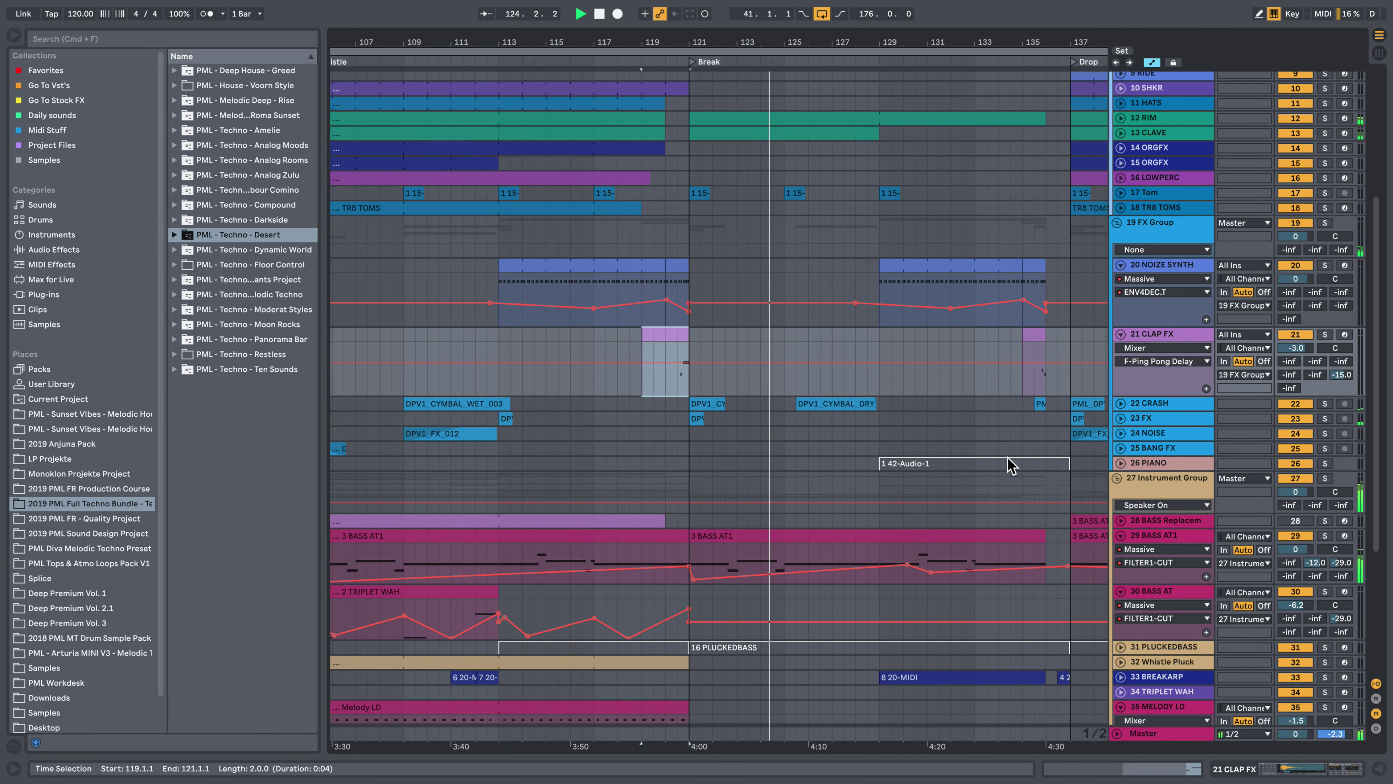
pyautogui.scroll(1, 1005, 461)
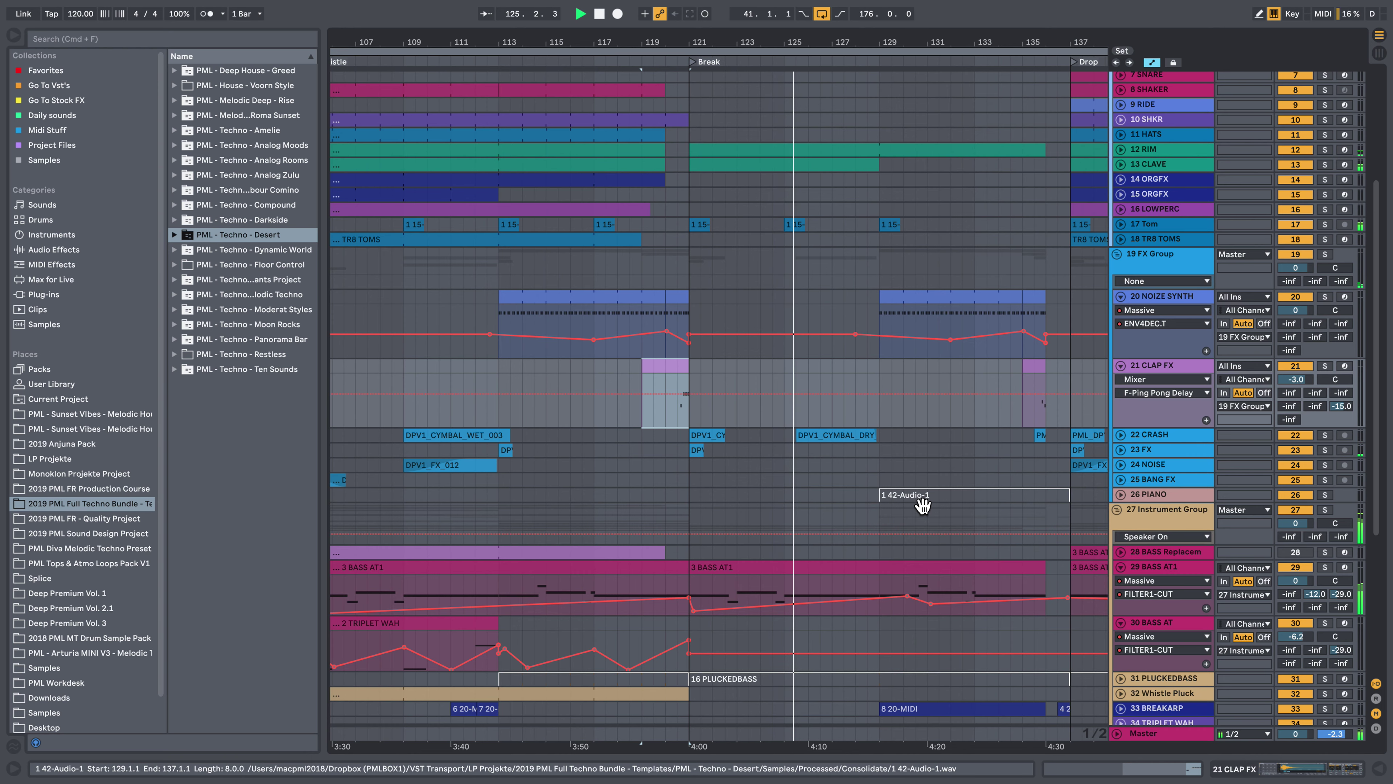
pyautogui.click(1122, 223)
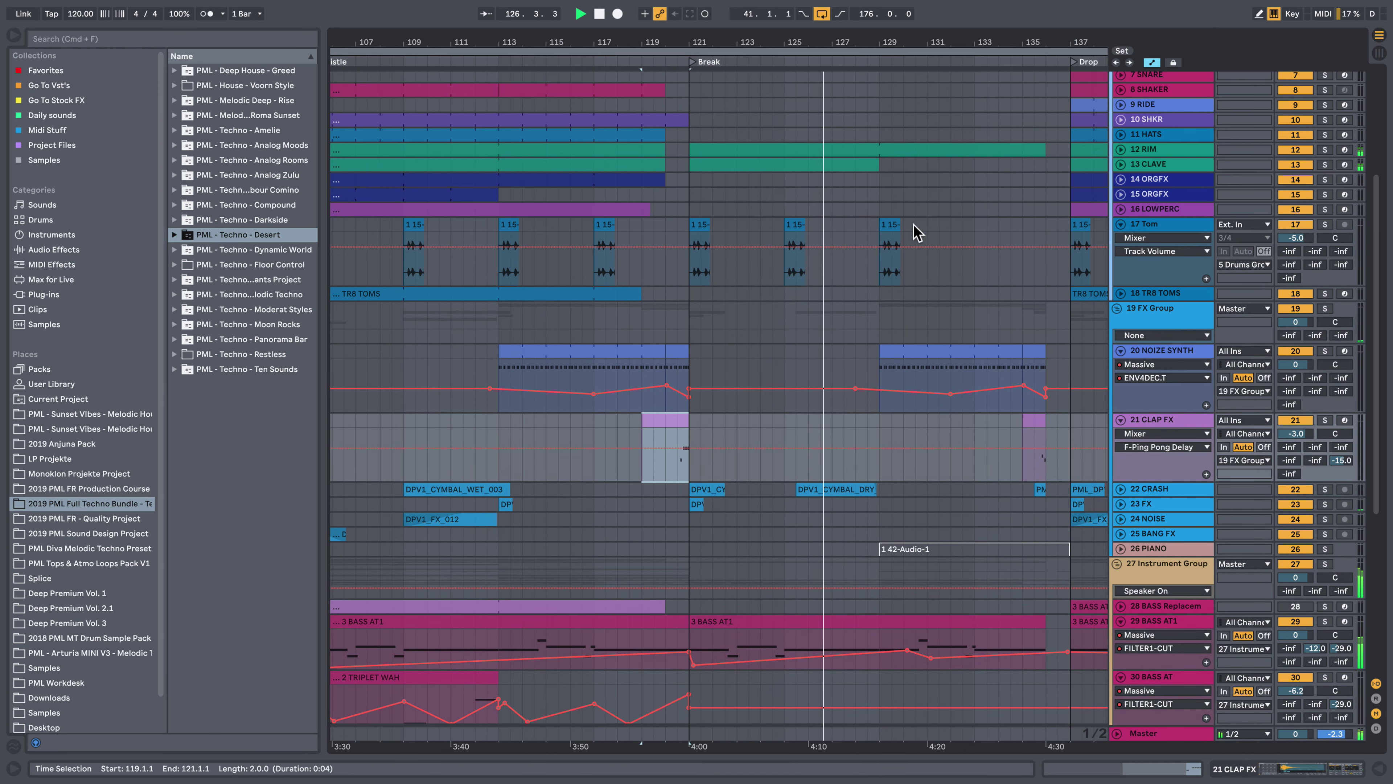
pyautogui.doubleClick(893, 230)
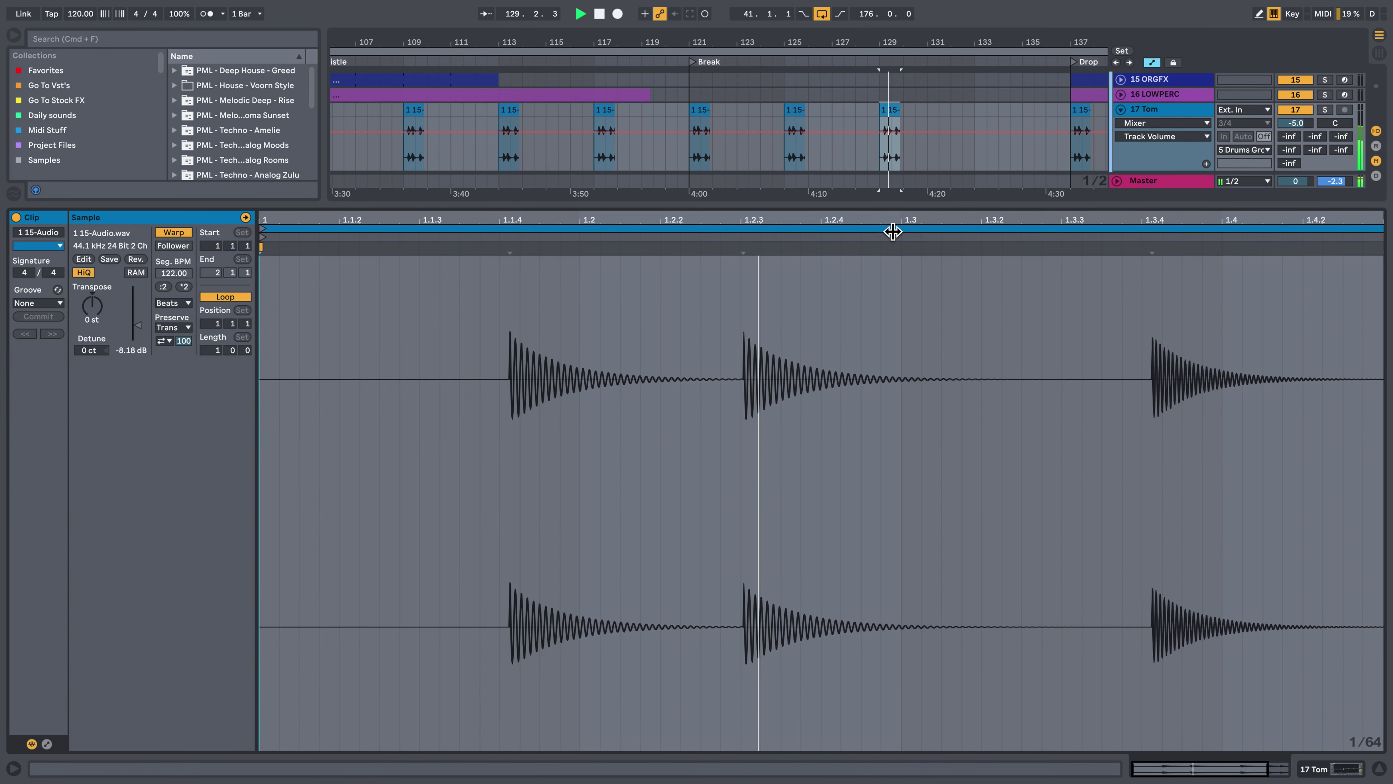
pyautogui.click(1336, 769)
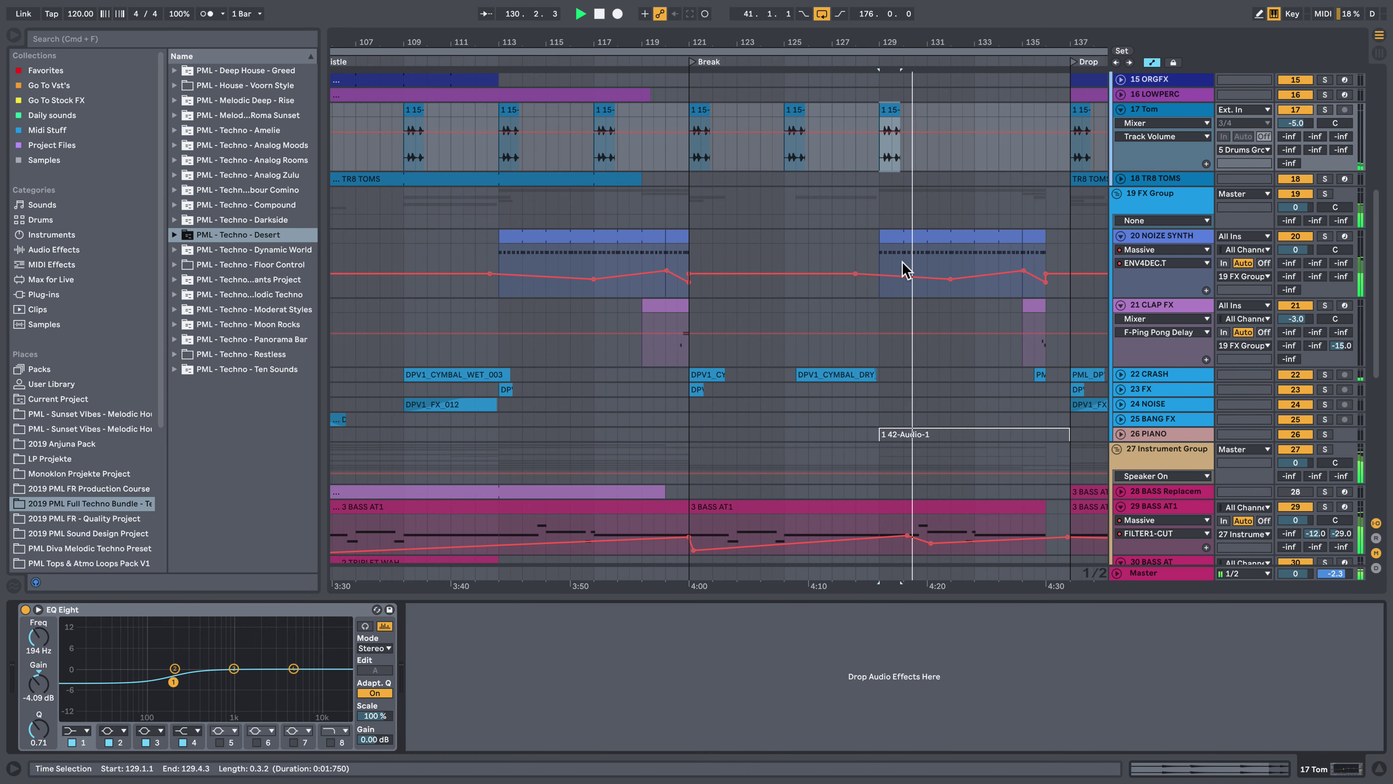
# Zoom out the timeline, examine the notes of BREAKARP's 8 20-MIDI clip in the Break, and hide the detail view
pyautogui.scroll(3, 911, 261)
pyautogui.moveTo(868, 43); pyautogui.dragTo(759, 11)
pyautogui.scroll(10, 831, 352)
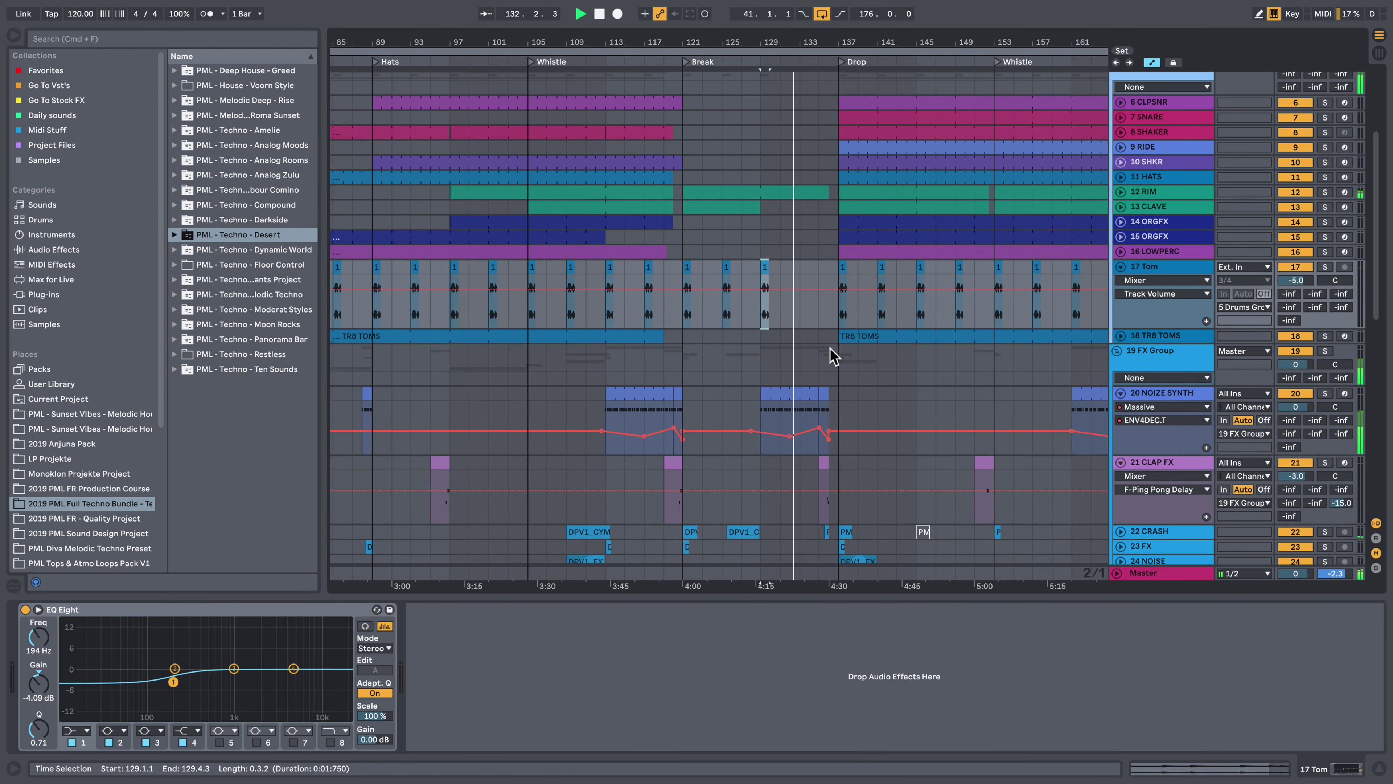
pyautogui.scroll(-10, 899, 469)
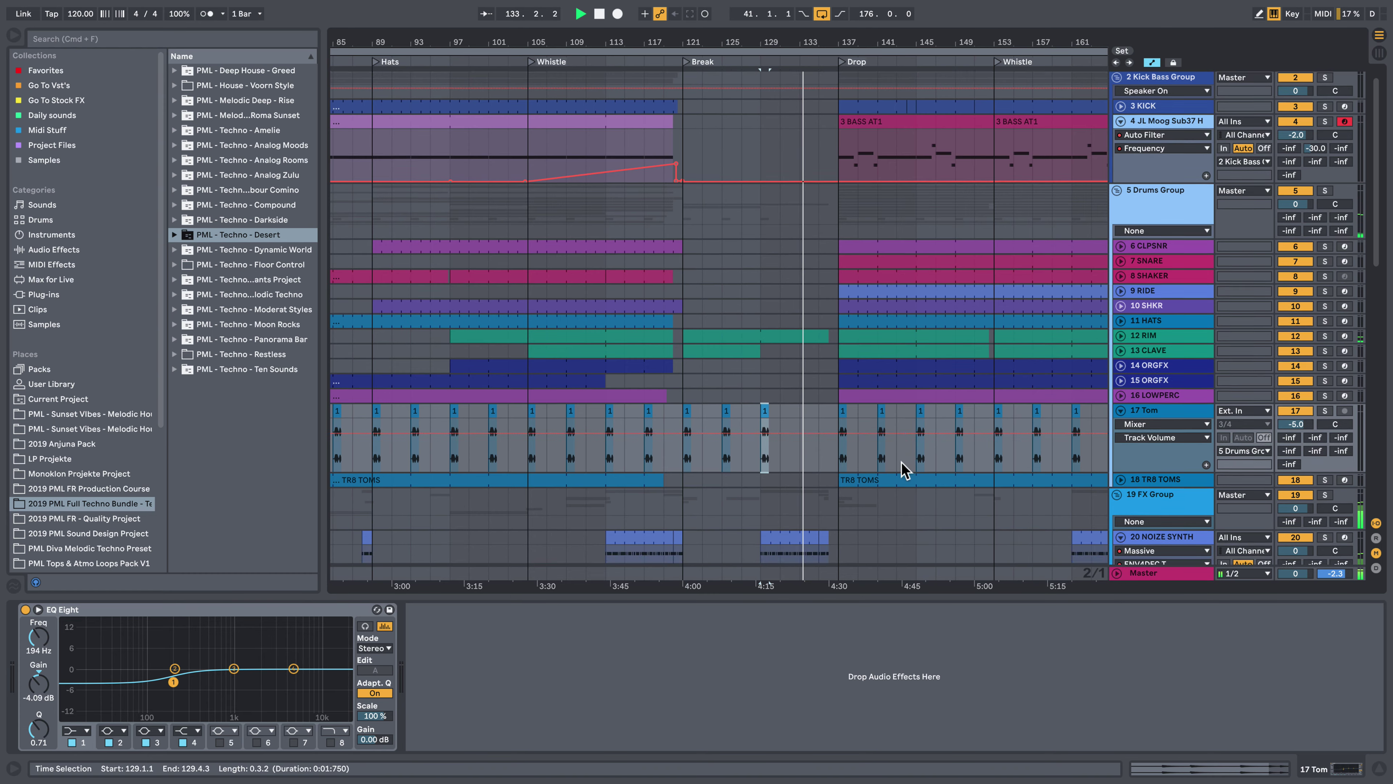
pyautogui.scroll(-3, 903, 470)
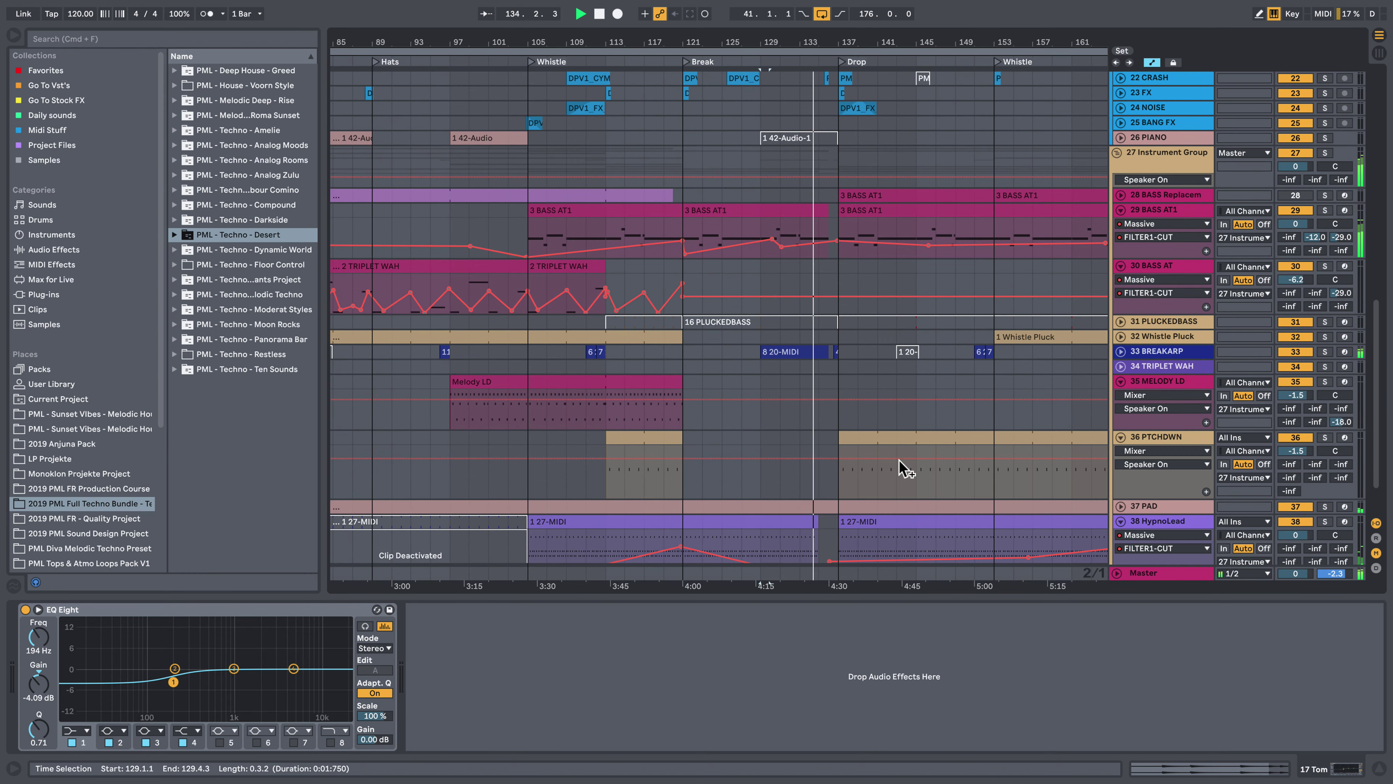
pyautogui.doubleClick(823, 352)
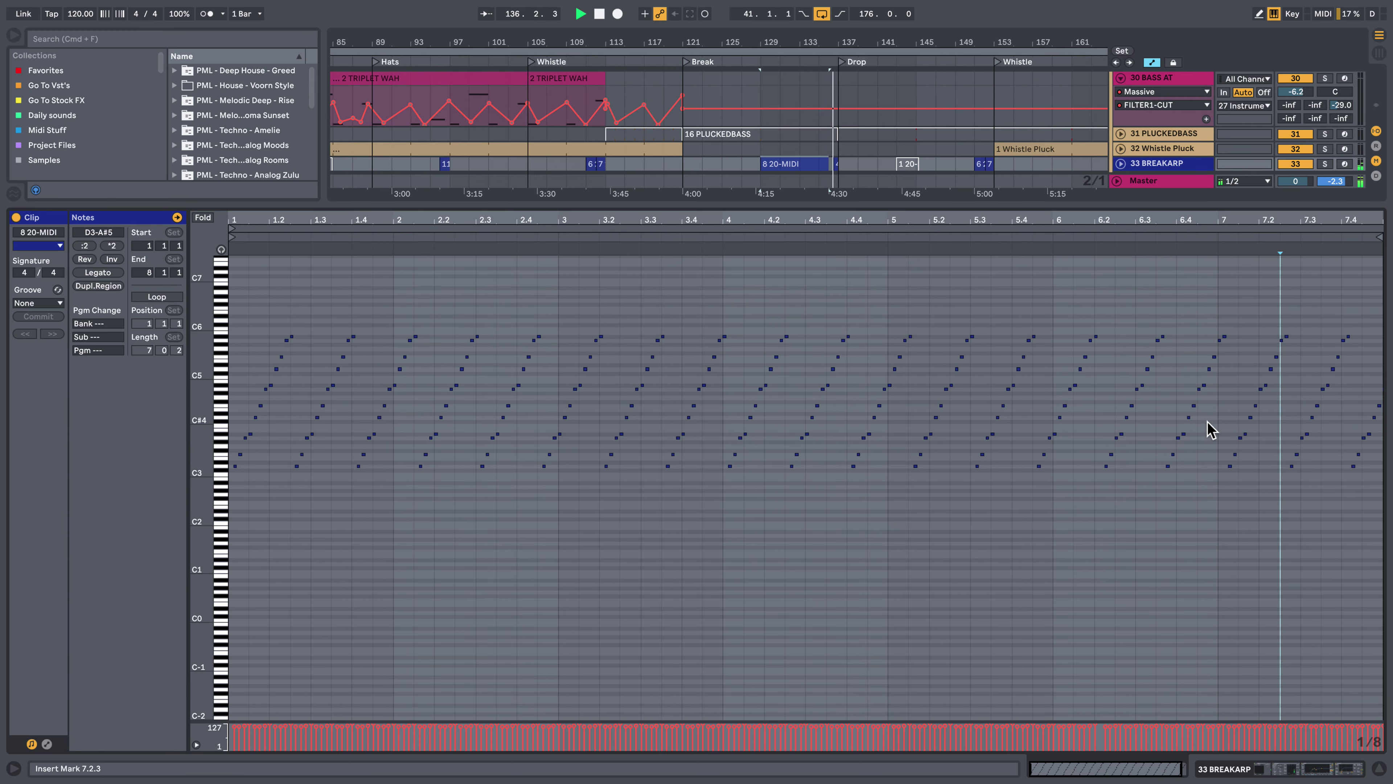
pyautogui.click(1379, 769)
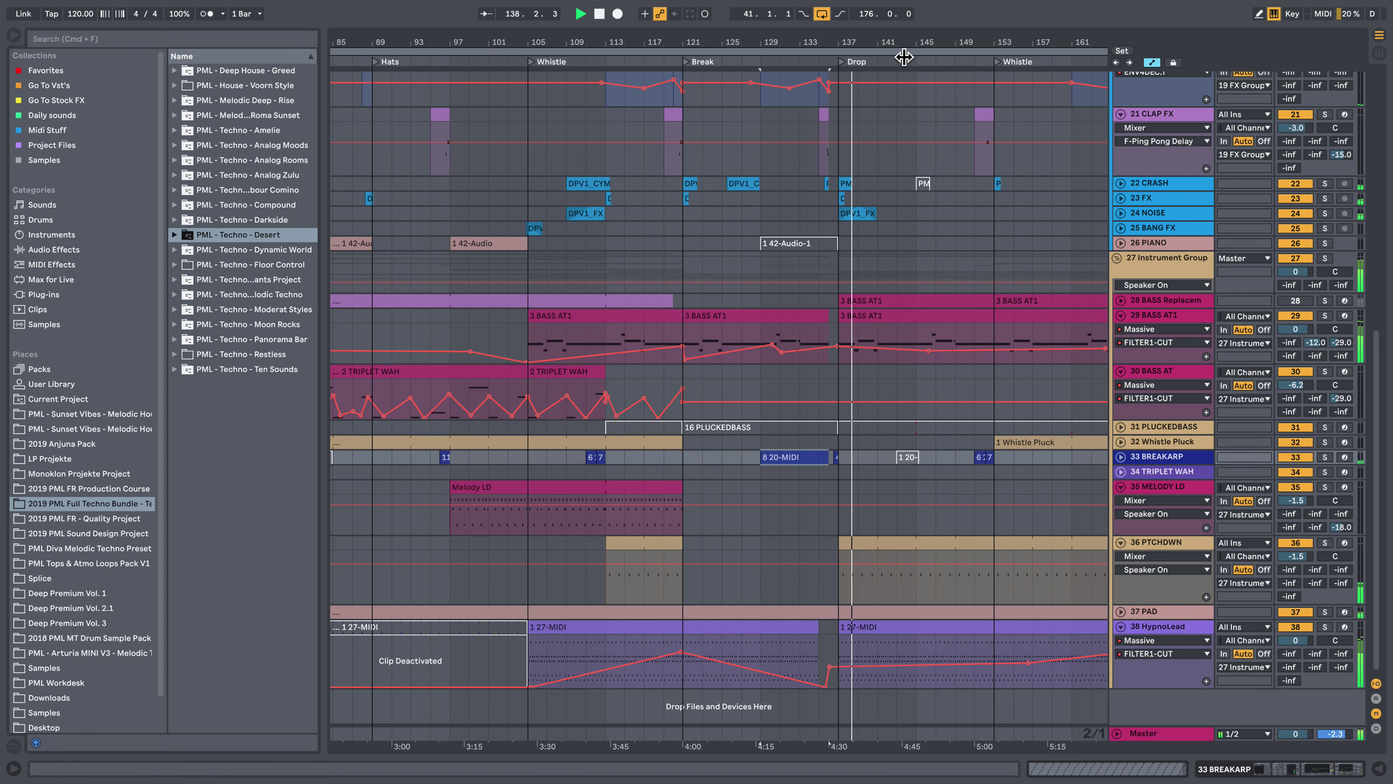
# Zoom out to the whole arrangement and examine the notes of BASS AT1's clip starting at the Drop
pyautogui.moveTo(904, 45); pyautogui.dragTo(786, 3)
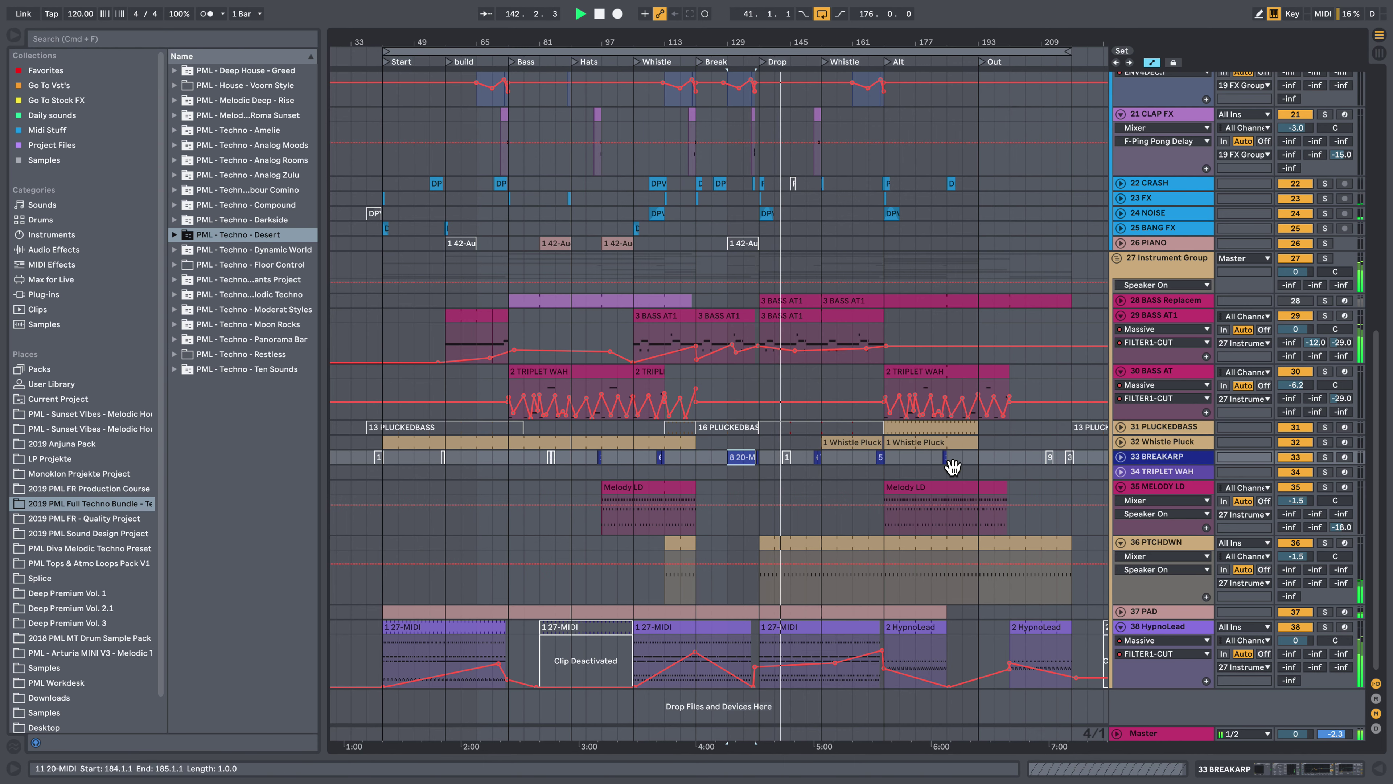
pyautogui.scroll(7, 949, 456)
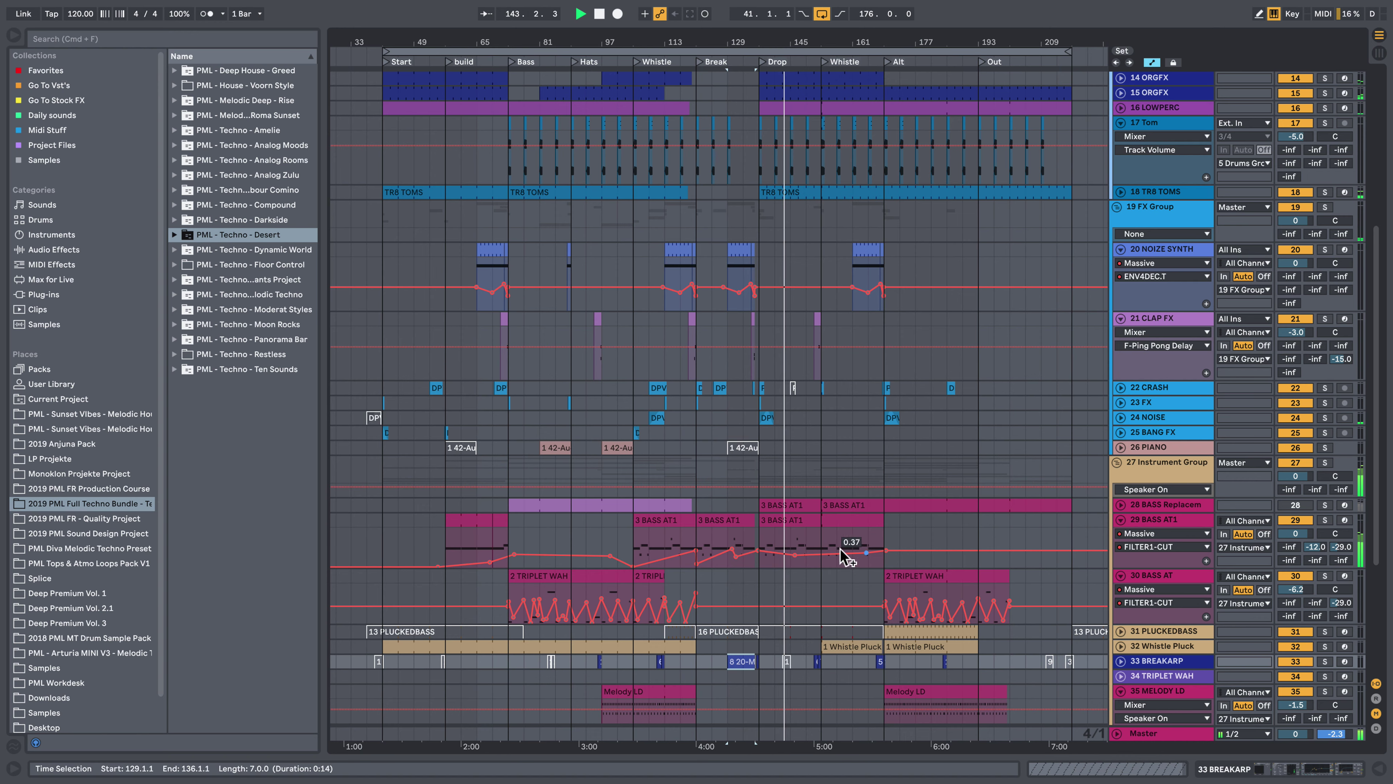
pyautogui.doubleClick(815, 528)
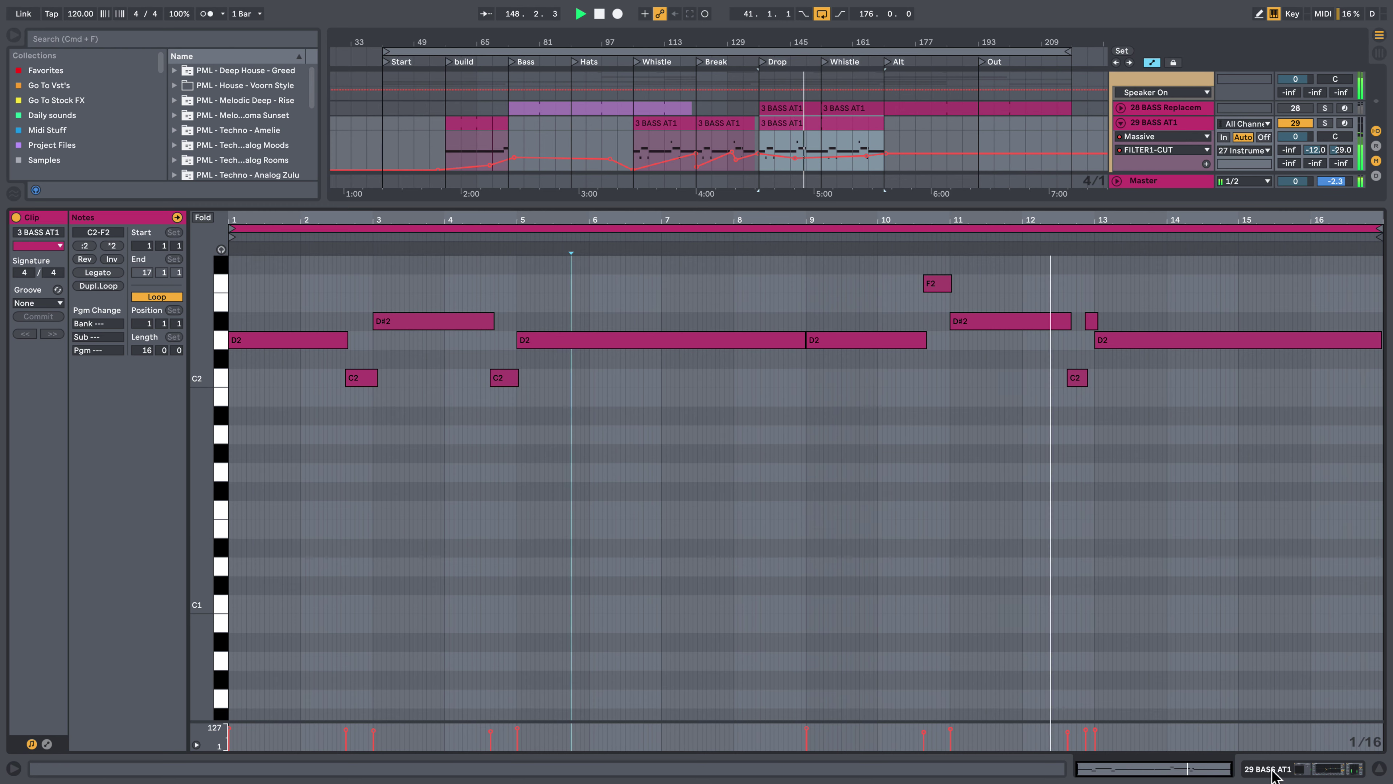
# Examine the notes of the JL Moog Sub37 track's 3 BASS AT1 clip at the Drop, and show the track's device chain
pyautogui.scroll(15, 990, 365)
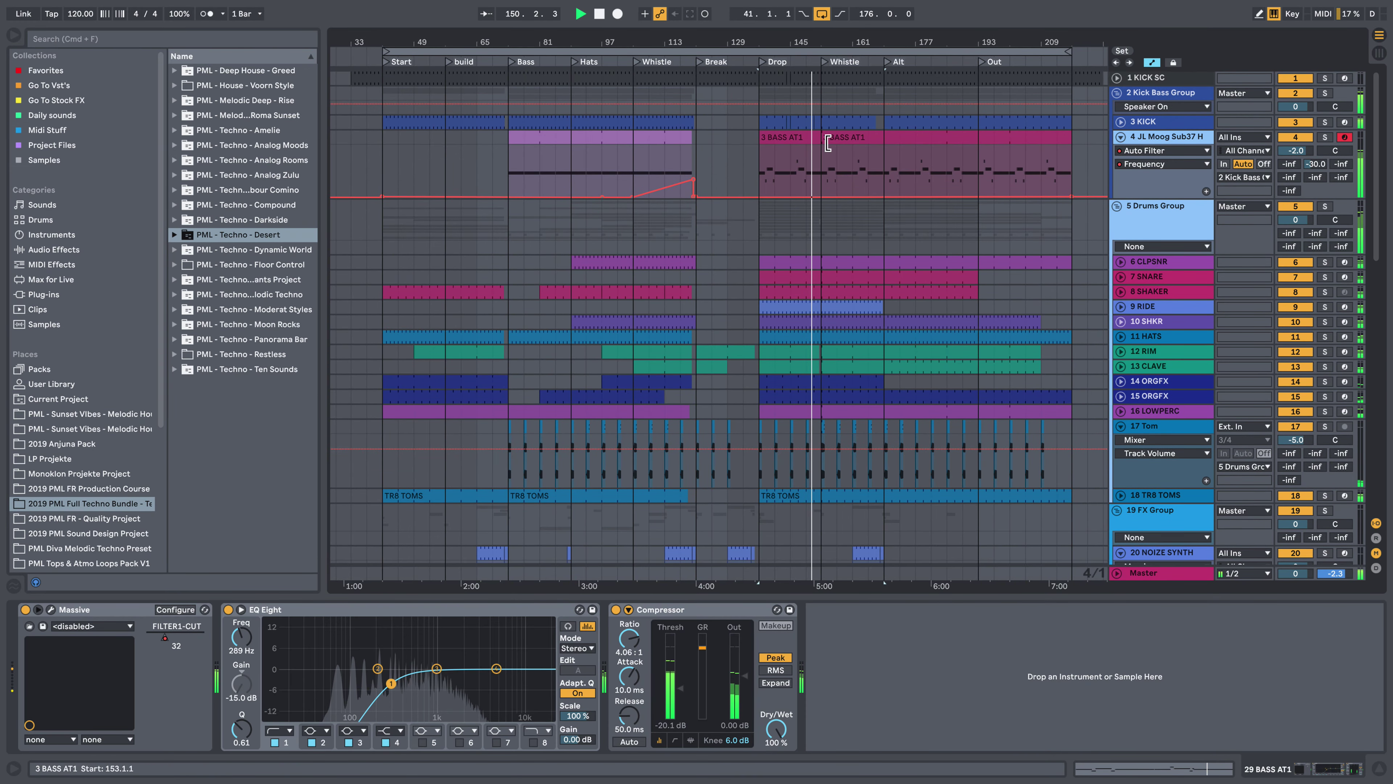
pyautogui.doubleClick(816, 139)
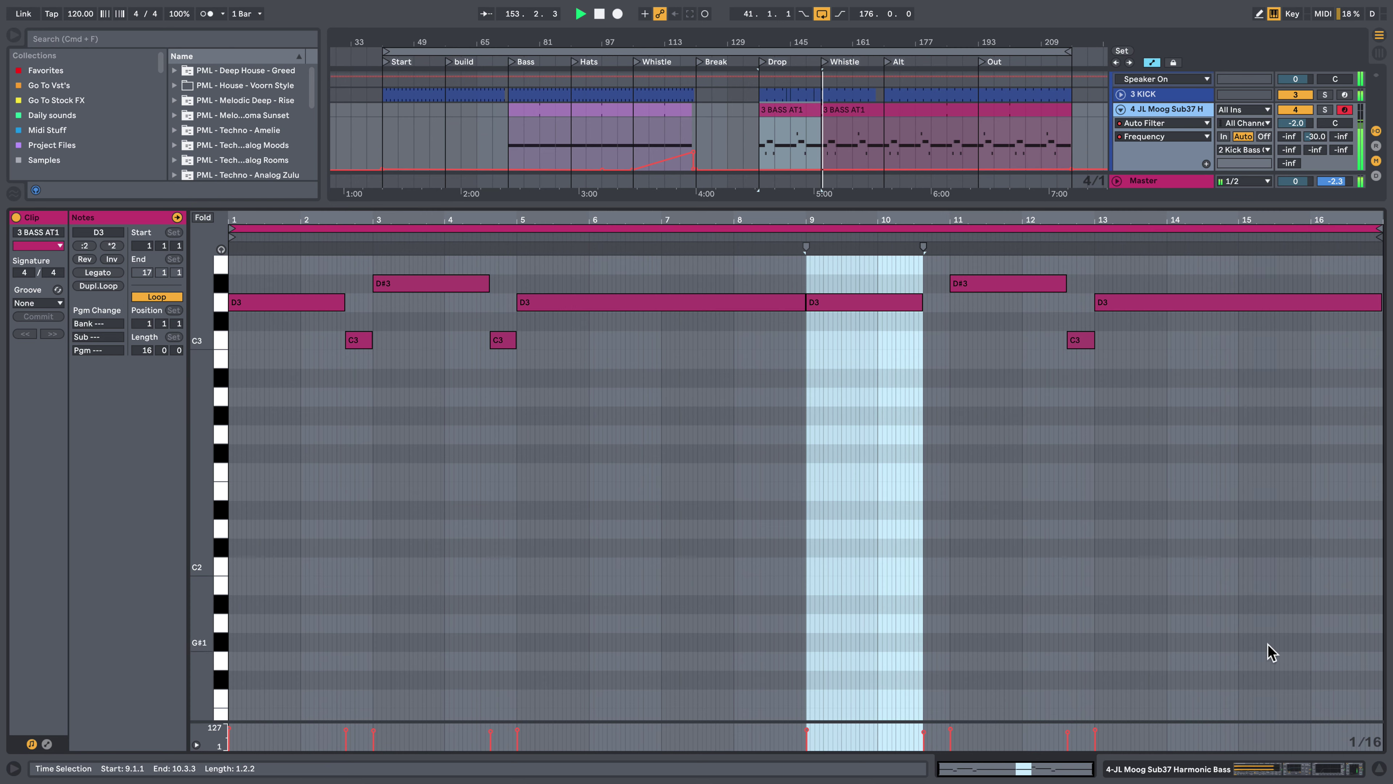
pyautogui.click(1343, 779)
# Examine the notes of the first 1 Whistle Pluck clip and the Whistle Pluck track's device chain
pyautogui.scroll(-8, 1042, 528)
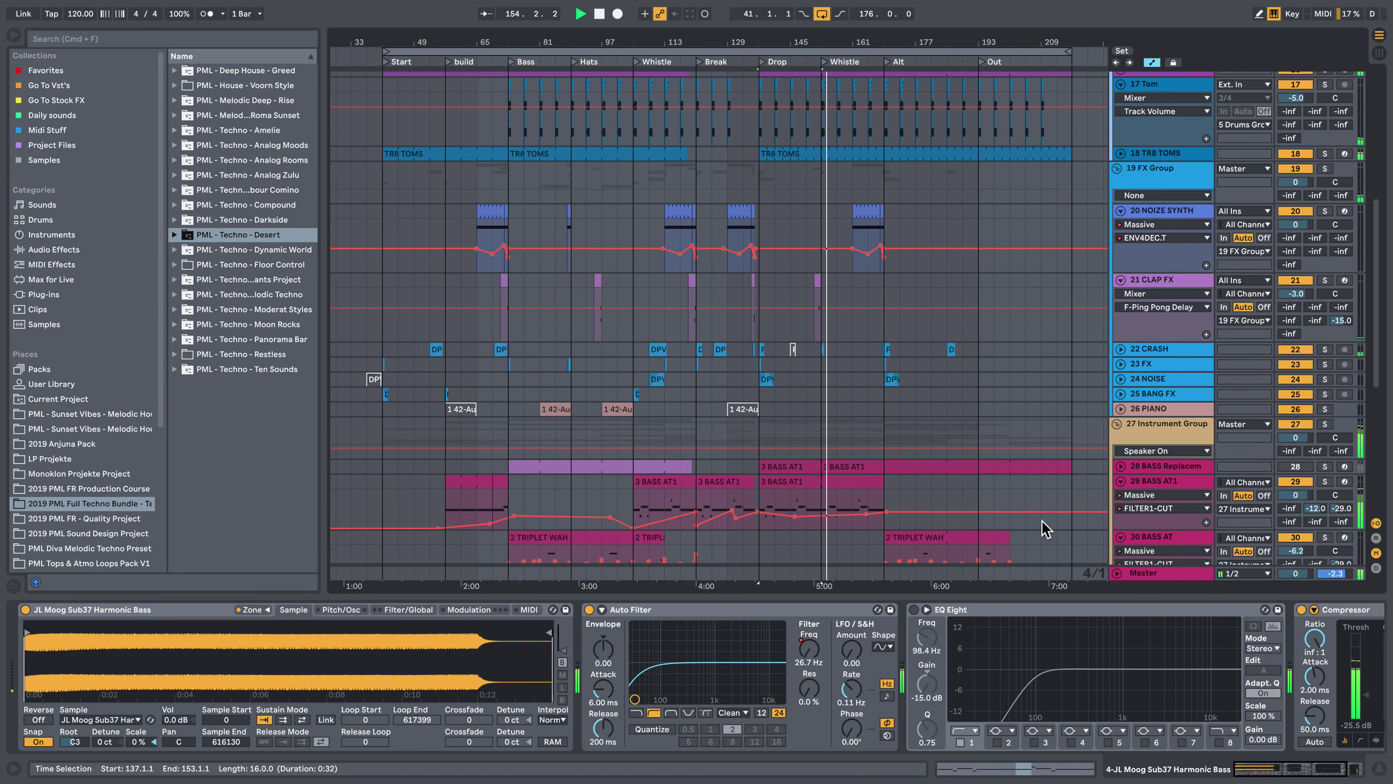
pyautogui.scroll(-3, 885, 407)
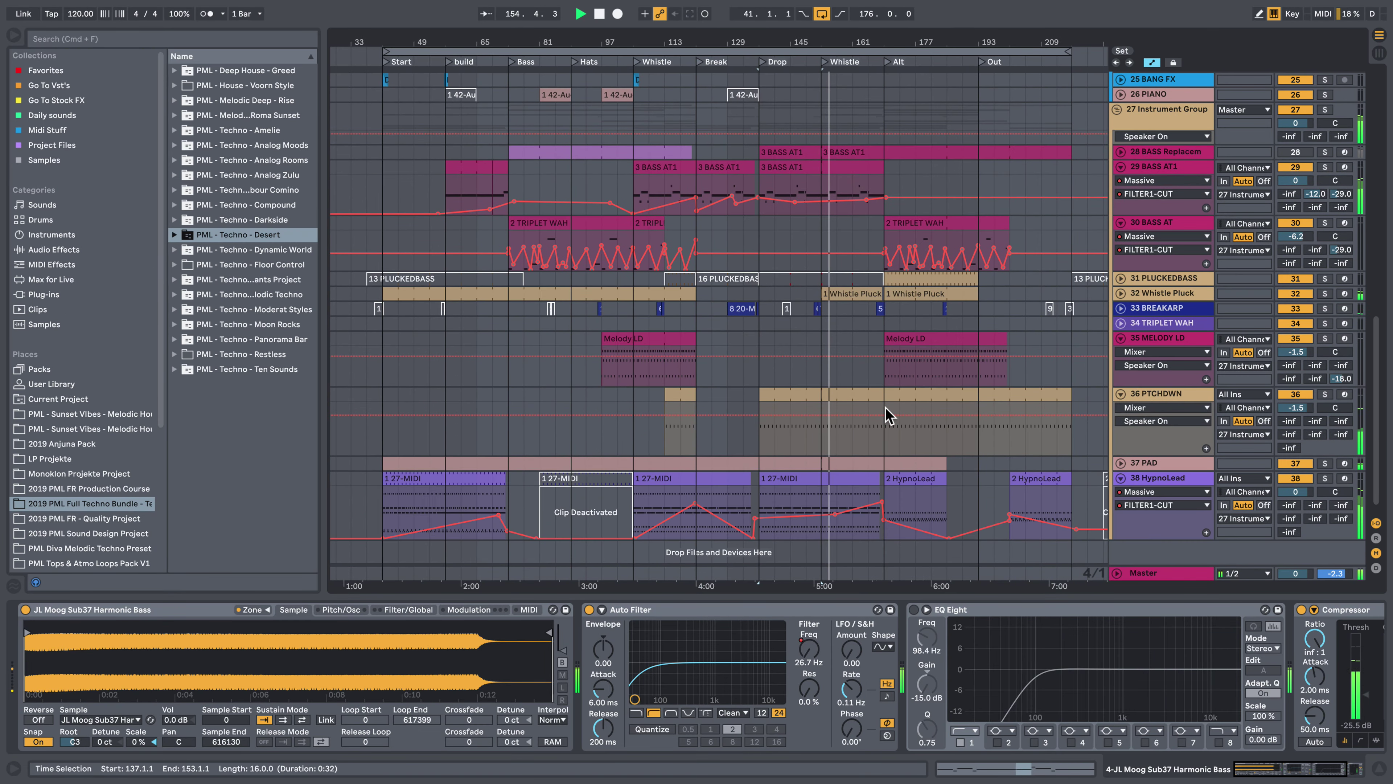
pyautogui.doubleClick(876, 299)
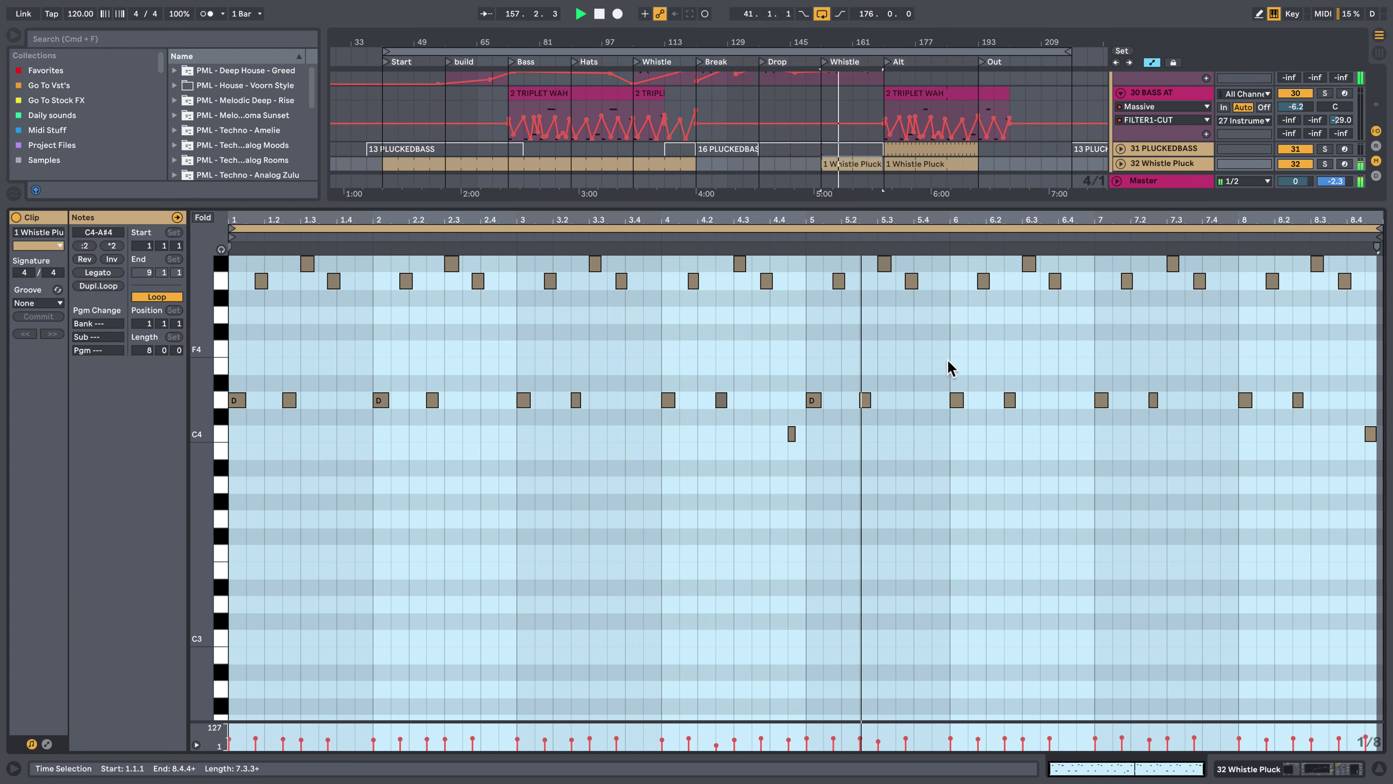
pyautogui.hotkey('shift', 'Tab')
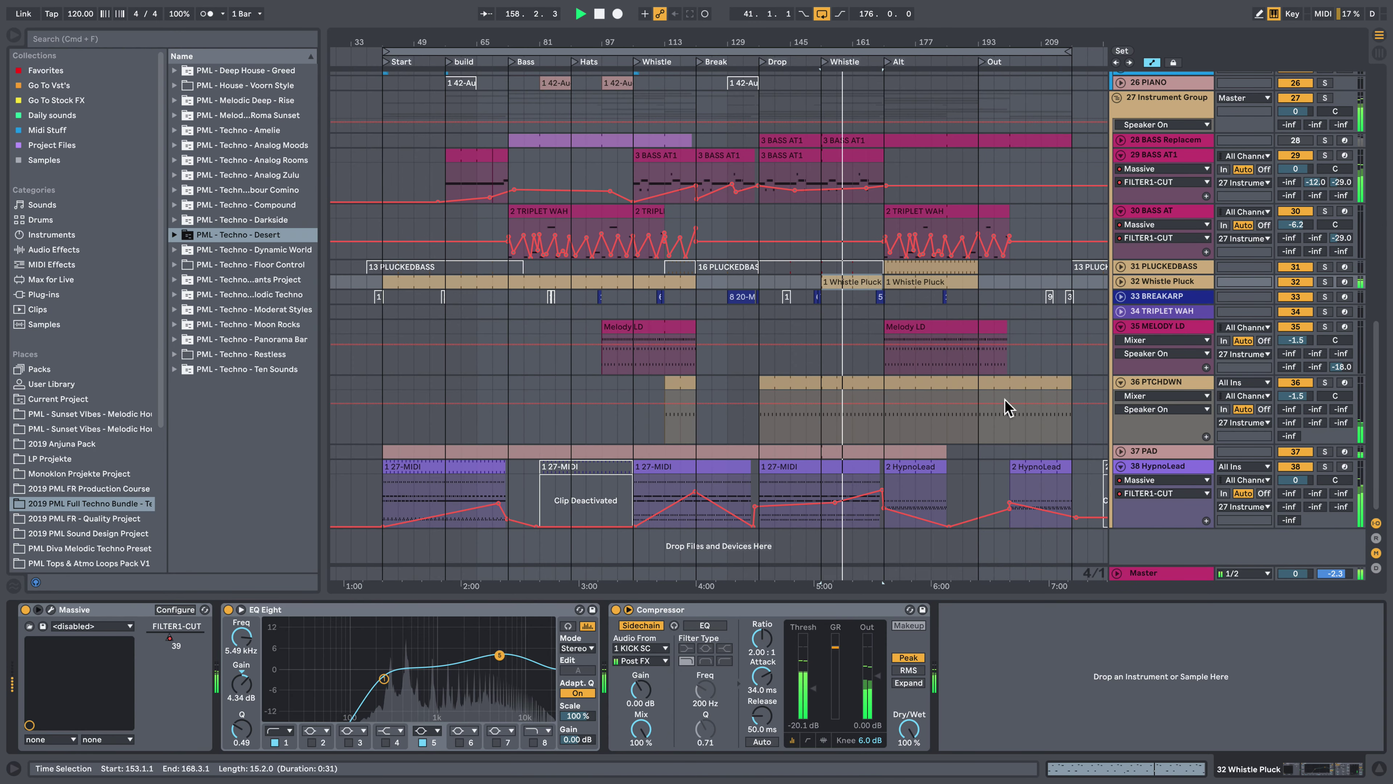
# Hide the detail view and unfold the PLUCKEDBASS track to show its clips
pyautogui.click(1377, 768)
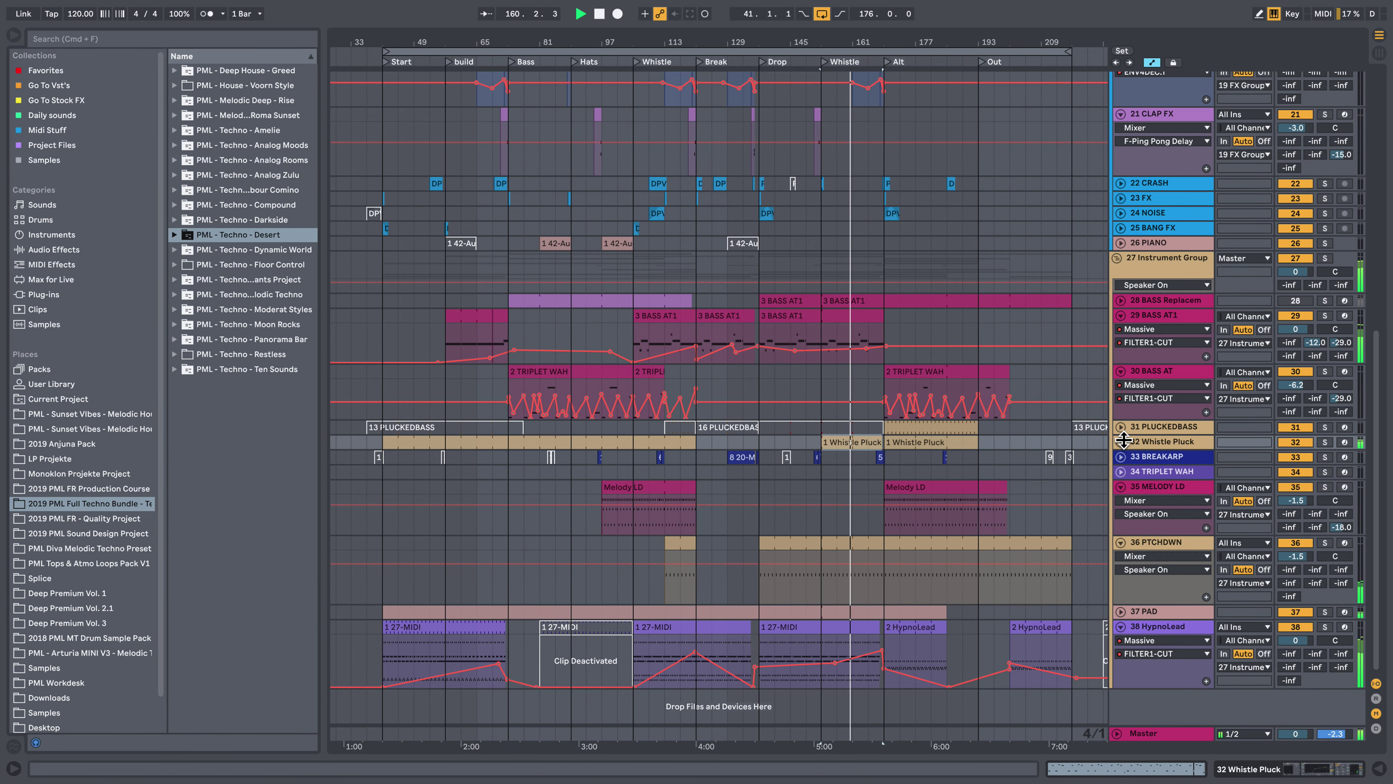
pyautogui.click(1121, 428)
pyautogui.scroll(1, 998, 428)
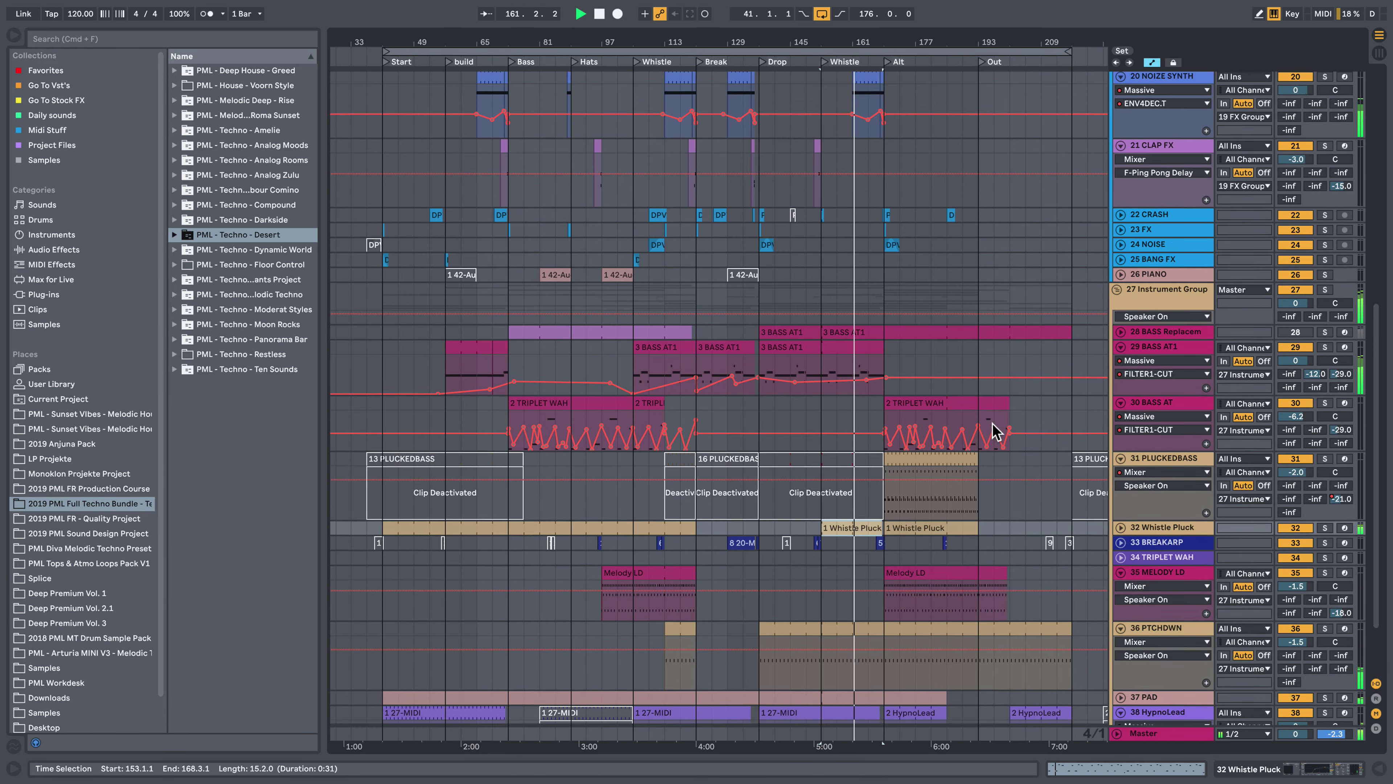
# Examine the MIDI notes of the SNARE track's clip after the Drop, and show its Drum Rack and effects
pyautogui.scroll(5, 996, 431)
pyautogui.scroll(9, 976, 469)
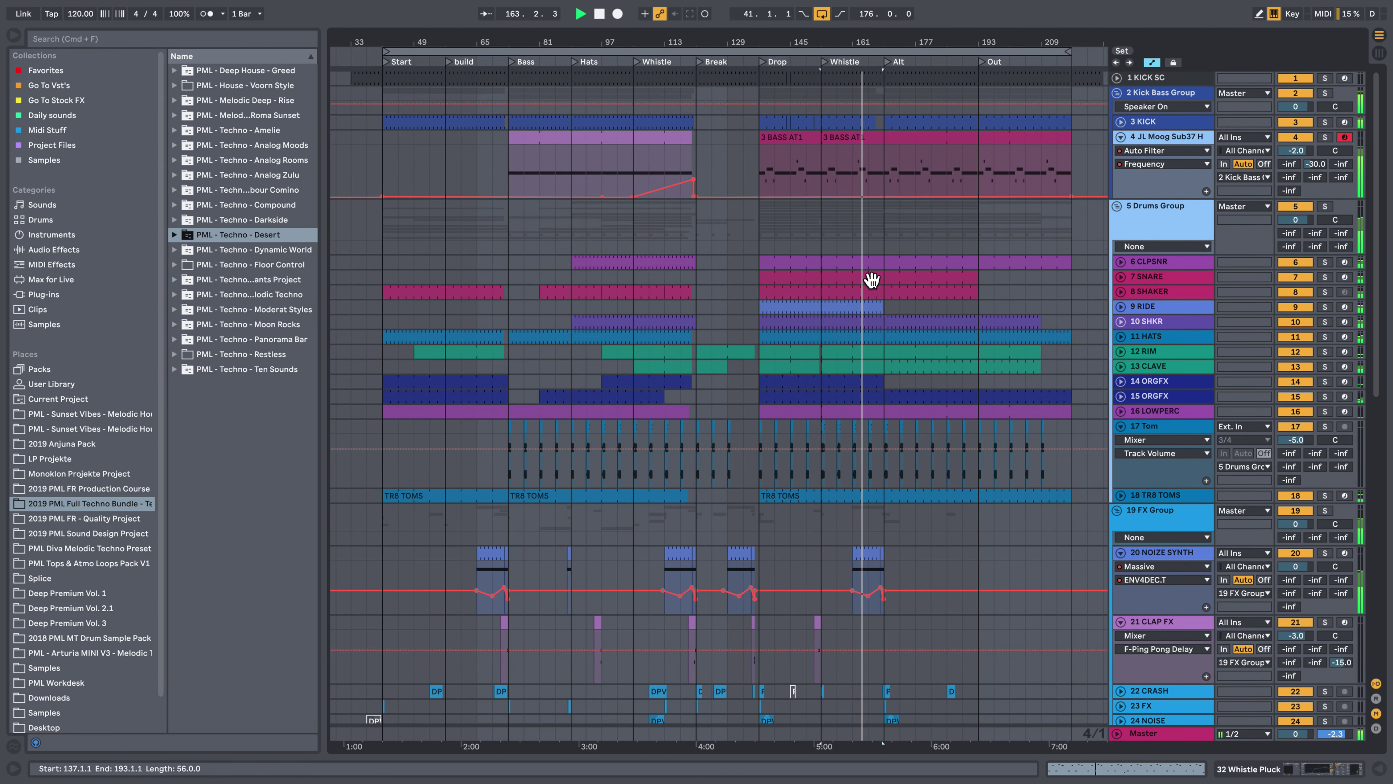
pyautogui.doubleClick(872, 279)
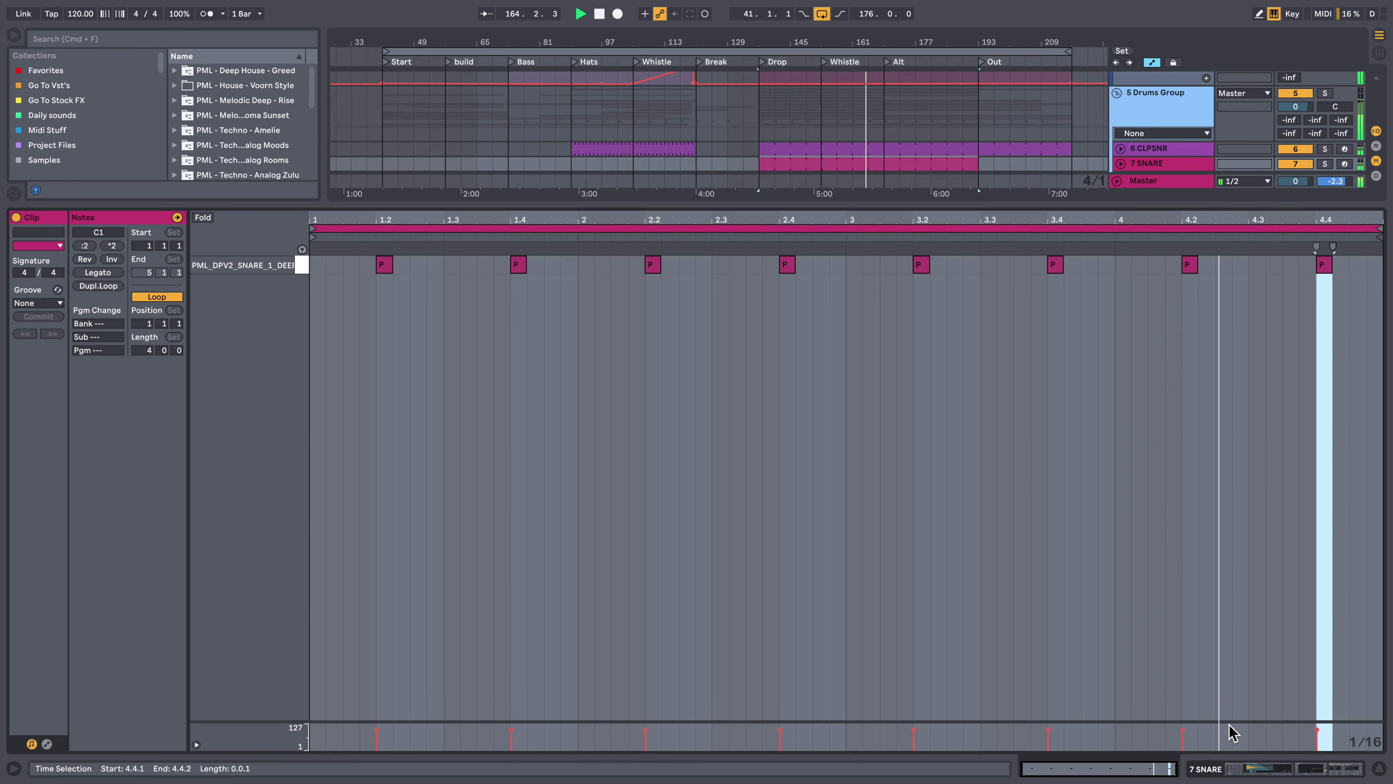
pyautogui.click(1273, 768)
# Examine the MIDI notes of the SHKR track's clip after the Drop, and show its Drum Rack and EQ
pyautogui.click(954, 224)
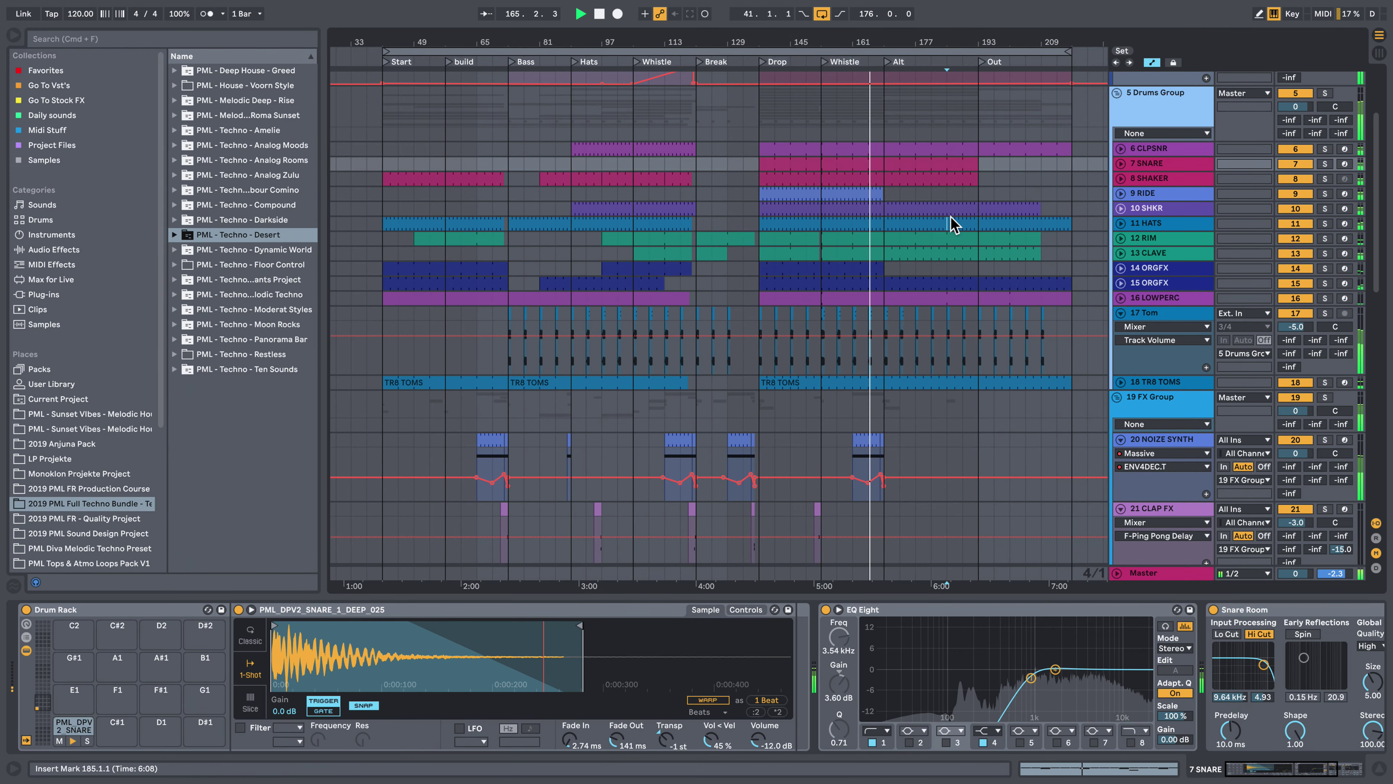
pyautogui.doubleClick(951, 212)
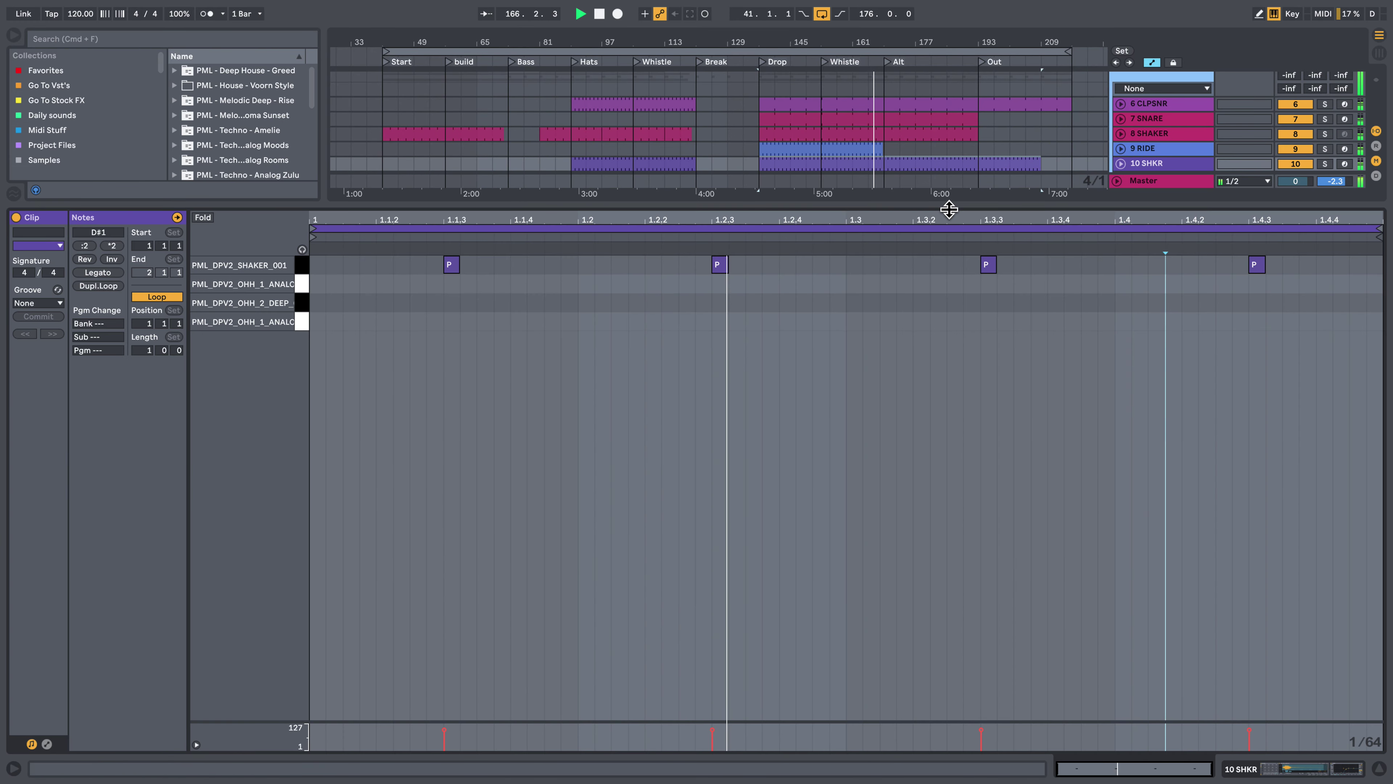
pyautogui.click(1256, 770)
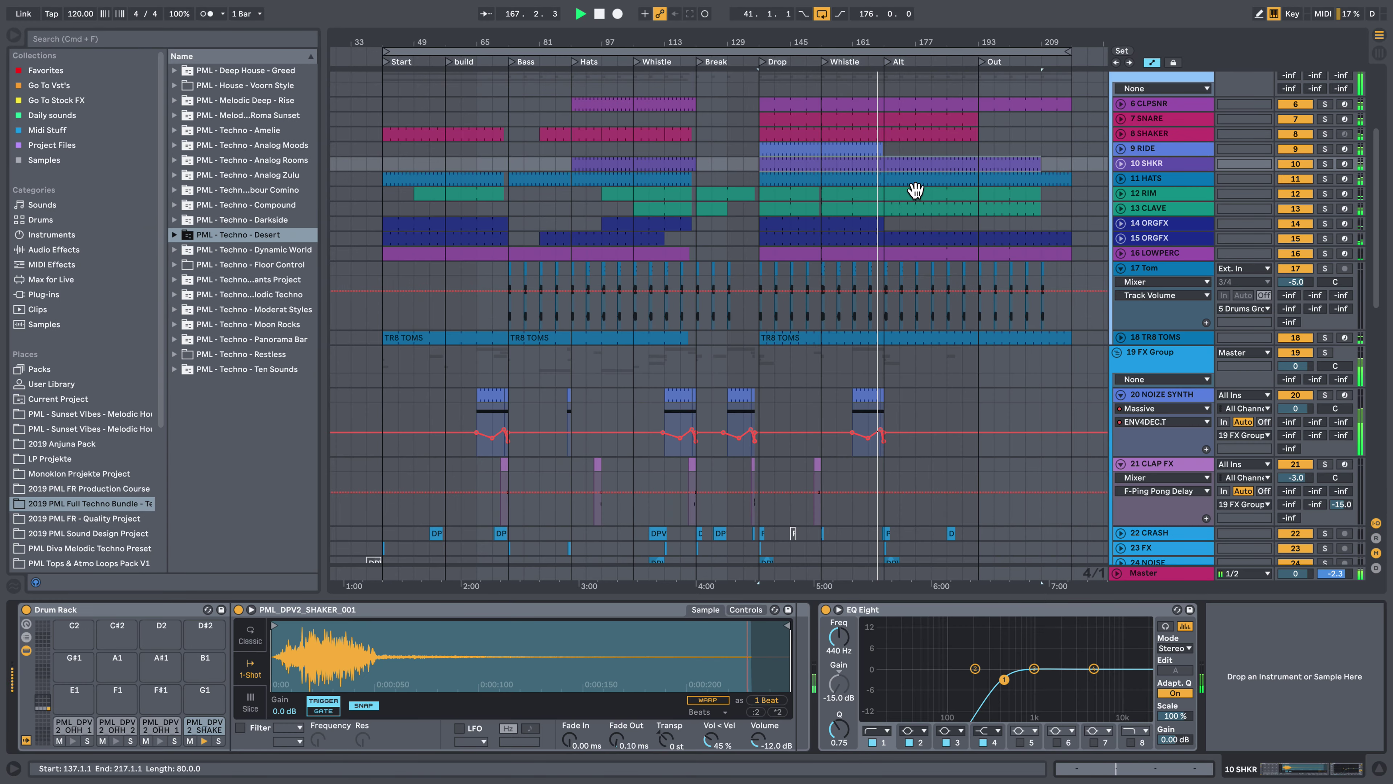
# Examine the MIDI notes and device chains of the HATS and RIM tracks, using their clips in the second half of the arrangement
pyautogui.doubleClick(917, 185)
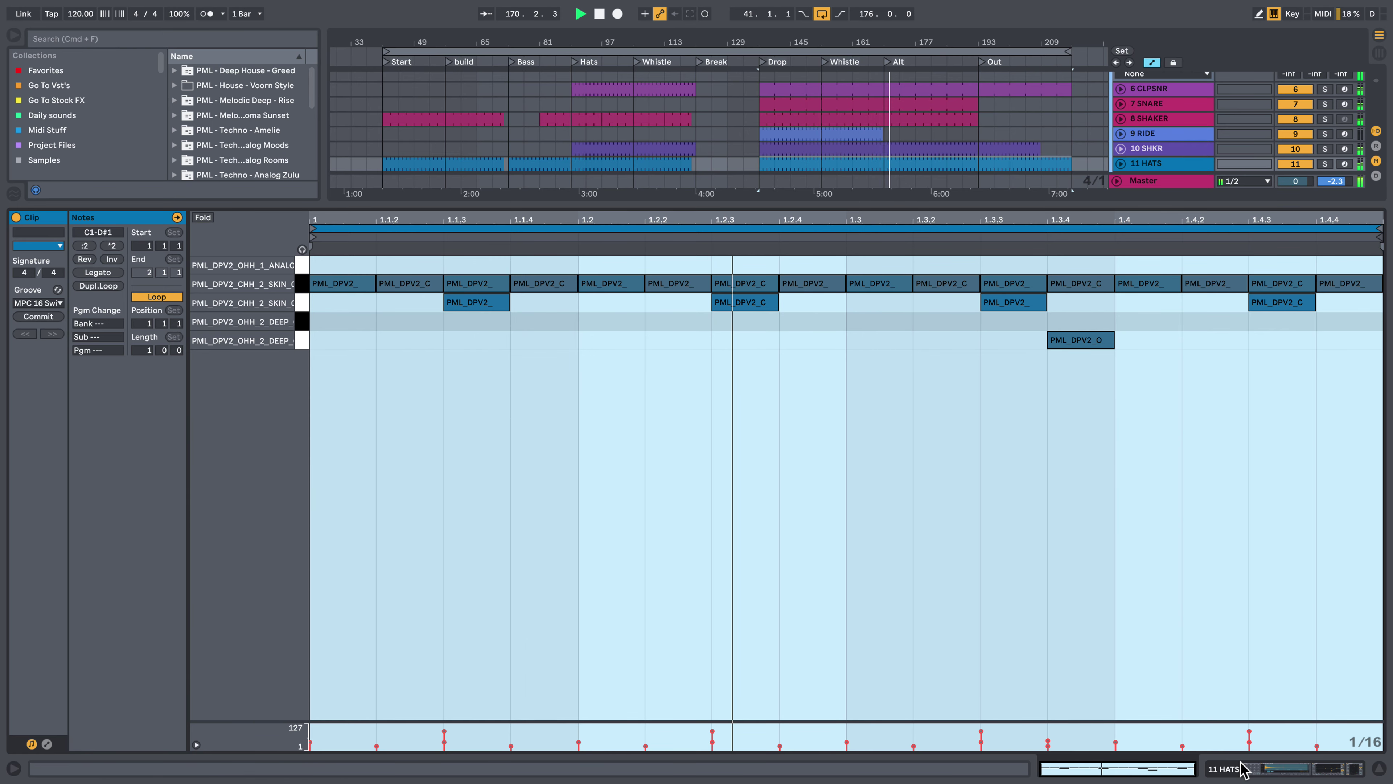
pyautogui.click(1234, 769)
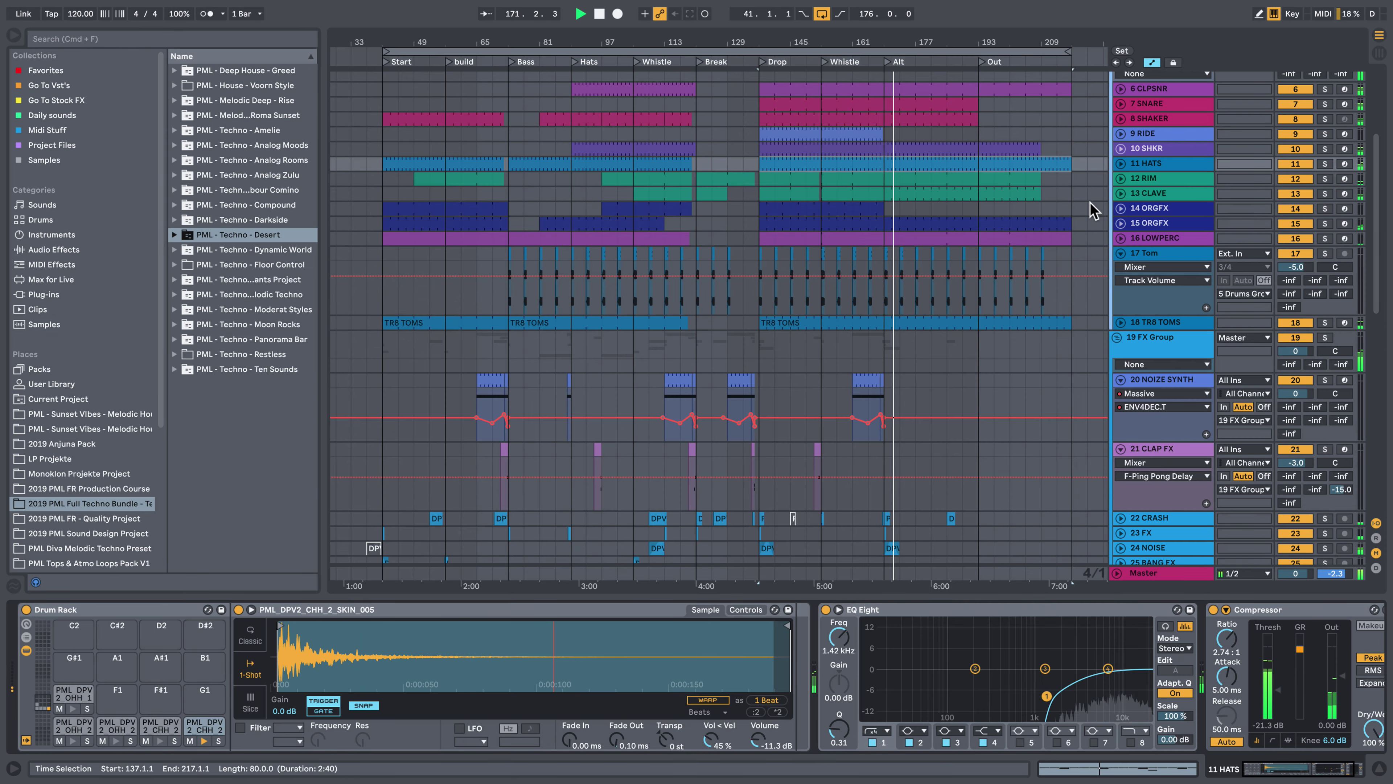
pyautogui.click(1004, 191)
pyautogui.doubleClick(1004, 190)
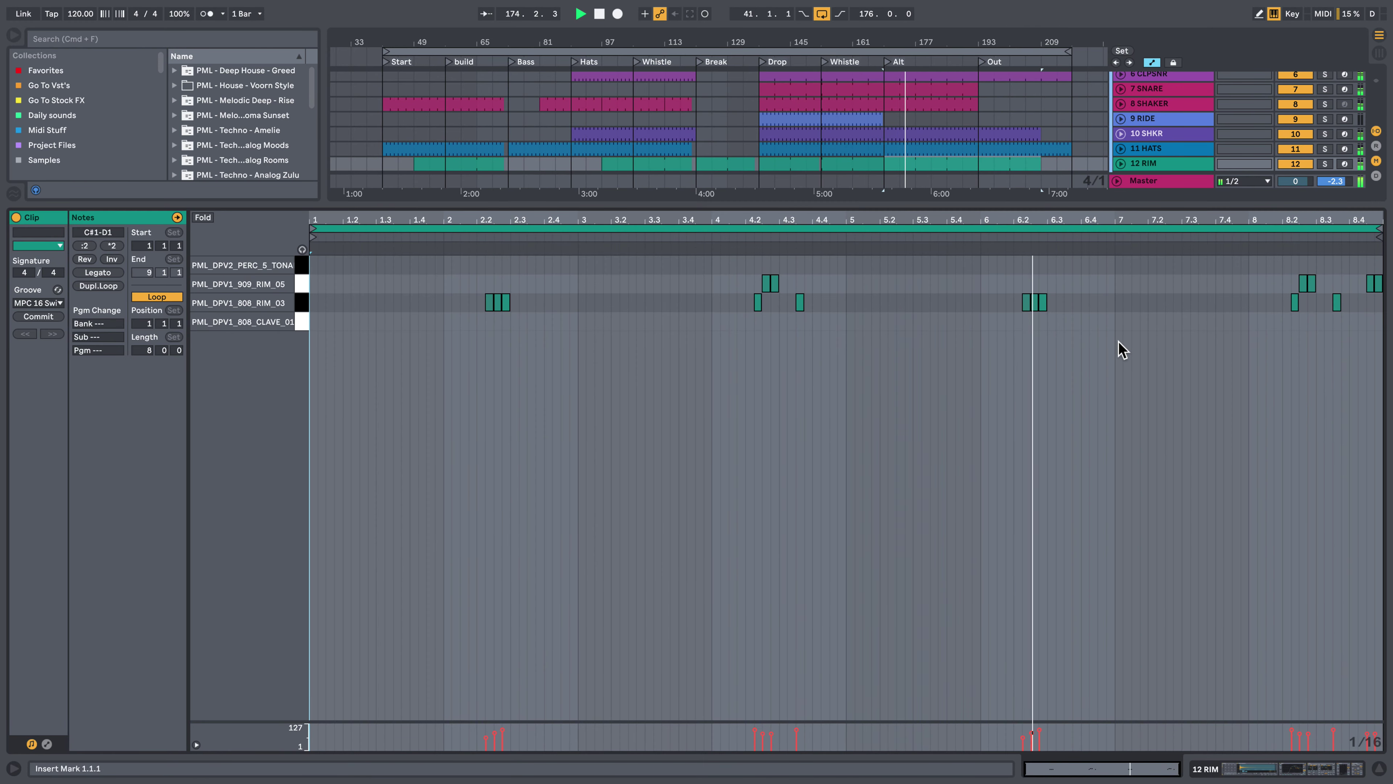
pyautogui.click(1291, 768)
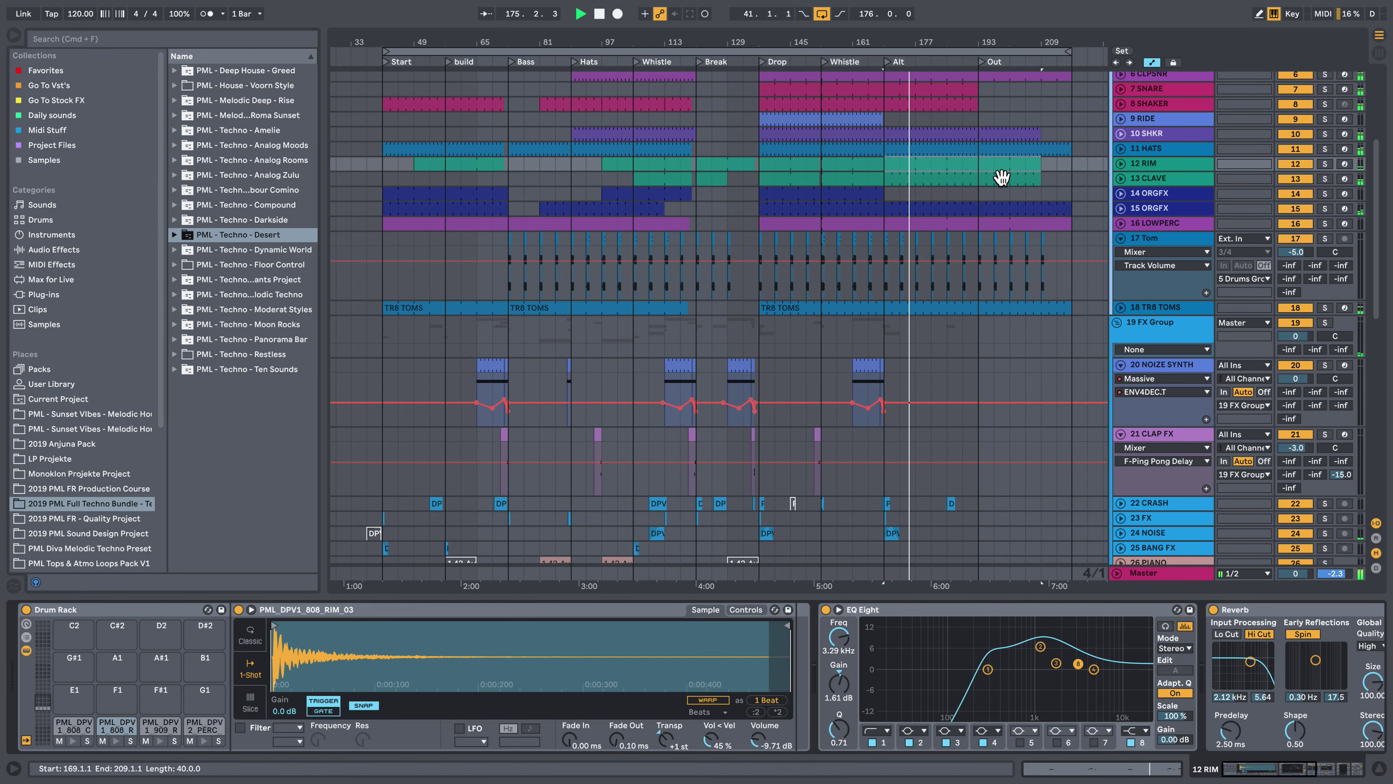
# Examine the MIDI notes and device chains of the CLAVE track and the second ORGFX track
pyautogui.doubleClick(973, 184)
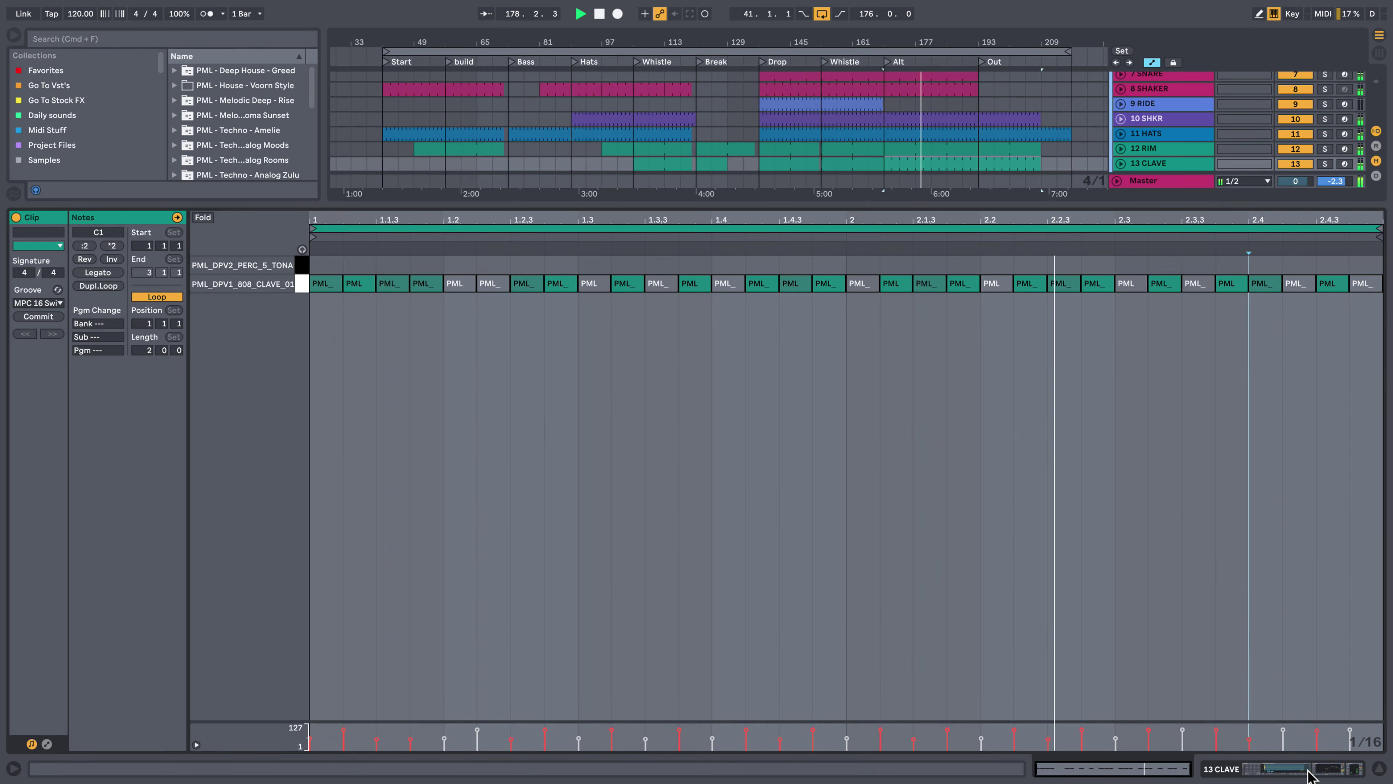
pyautogui.click(1308, 774)
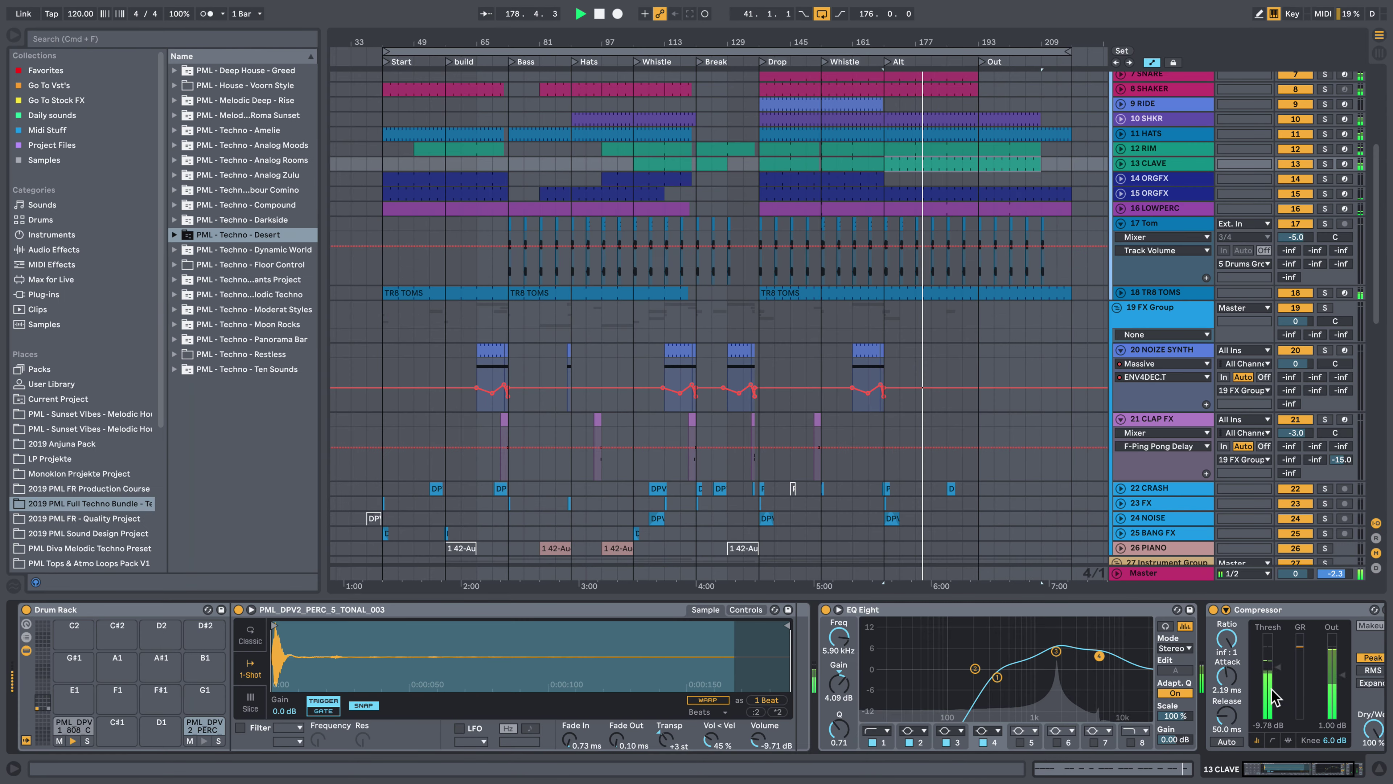
pyautogui.doubleClick(959, 196)
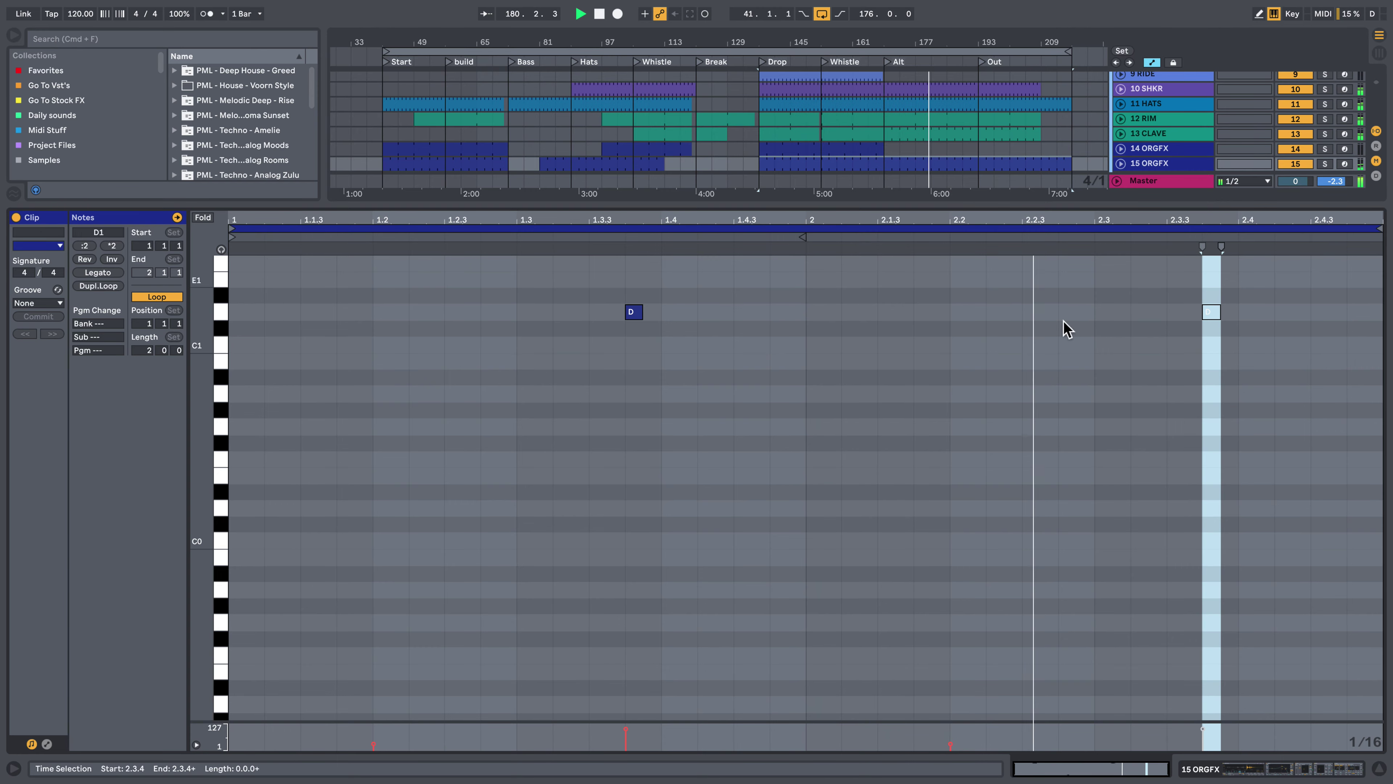
pyautogui.click(1156, 378)
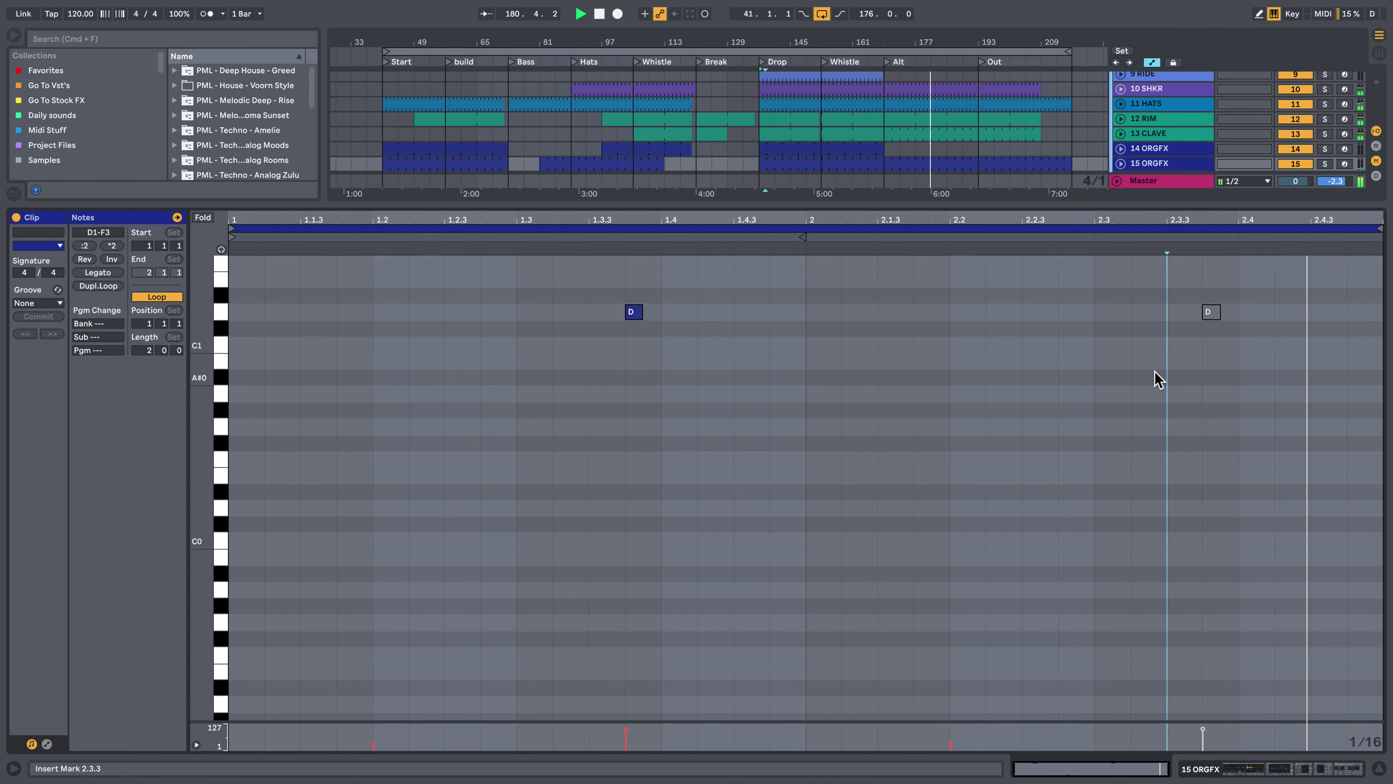
pyautogui.click(1278, 775)
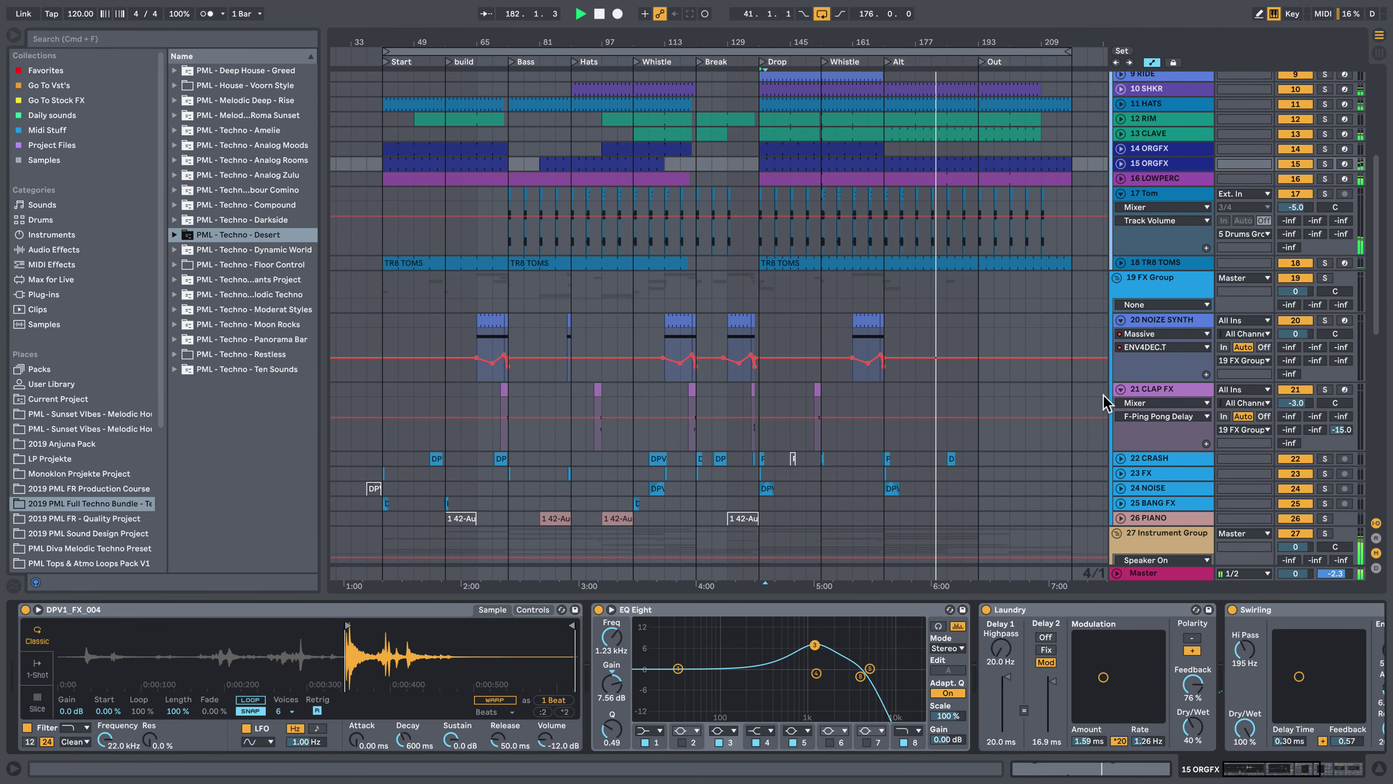
# Examine the MIDI notes of the LOWPERC track's clip after the Drop, and show its device chain
pyautogui.doubleClick(993, 181)
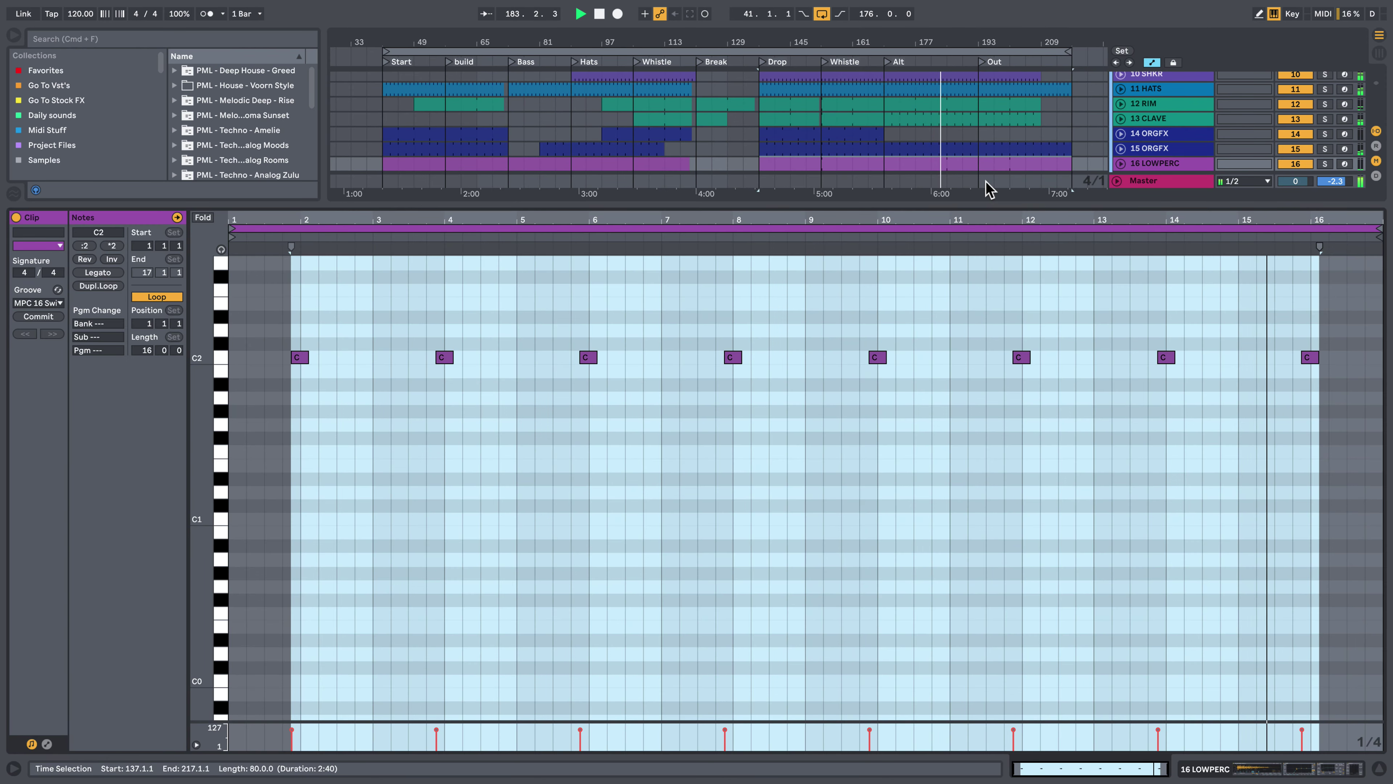
pyautogui.click(1241, 776)
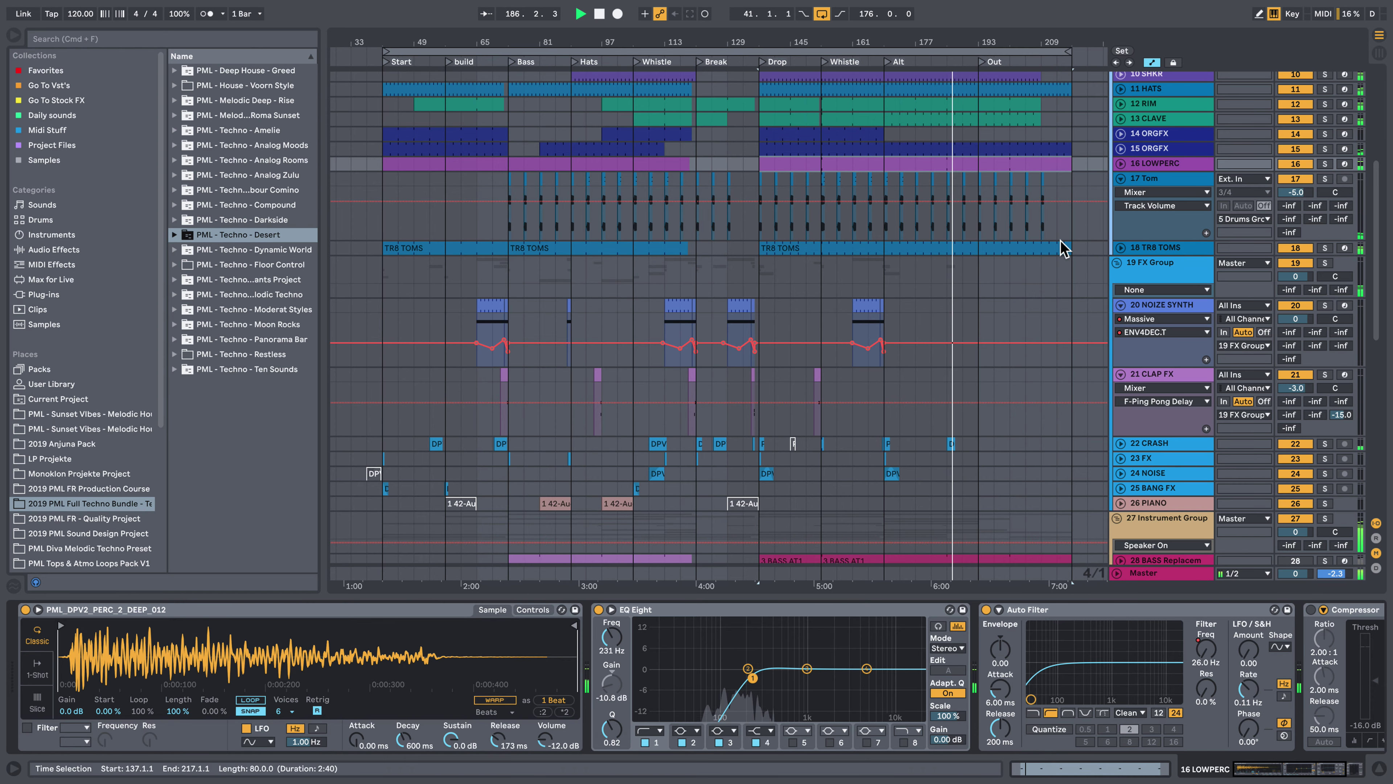
# Fold the Kick Bass Group, Drums Group and FX Group so only the Instrument Group's tracks remain unfolded
pyautogui.moveTo(973, 42); pyautogui.dragTo(973, 25)
pyautogui.scroll(10, 1128, 218)
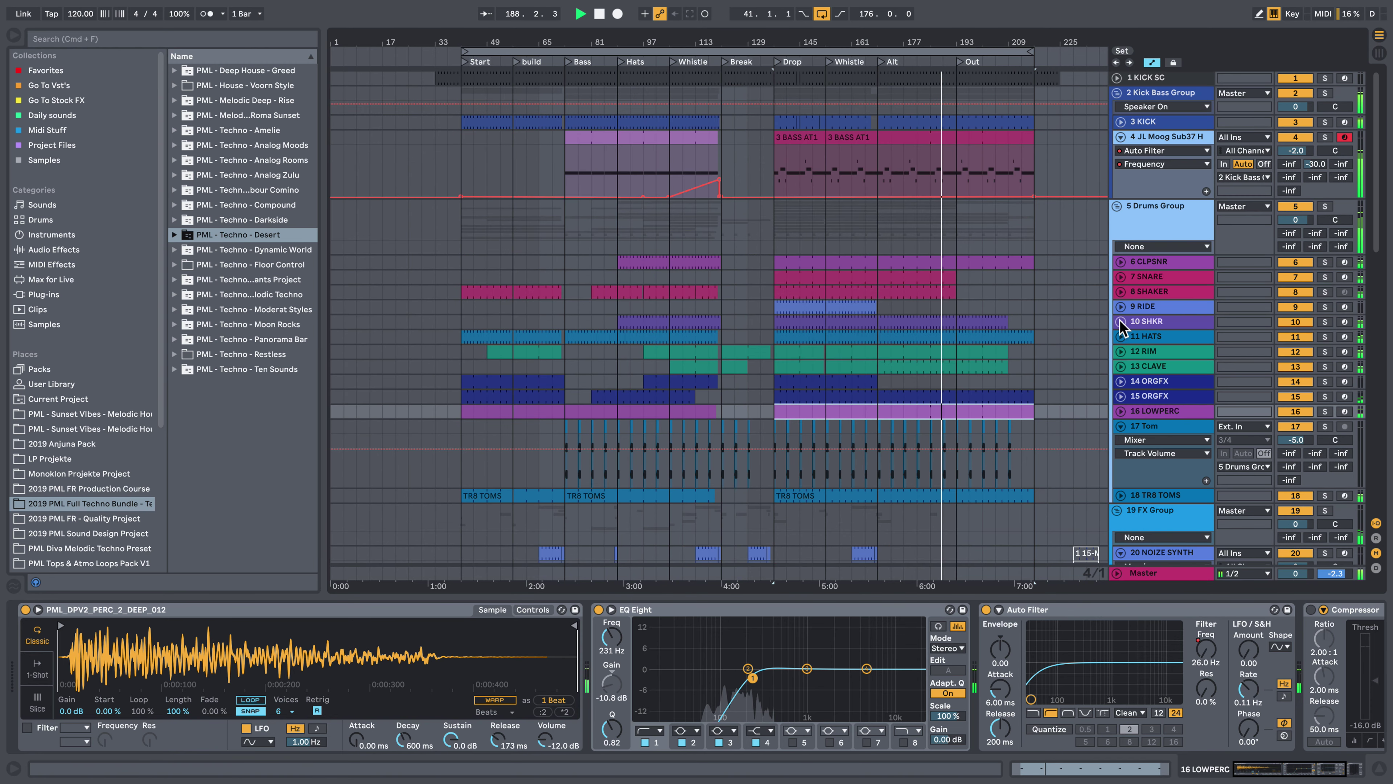
pyautogui.click(1118, 93)
pyautogui.click(1128, 118)
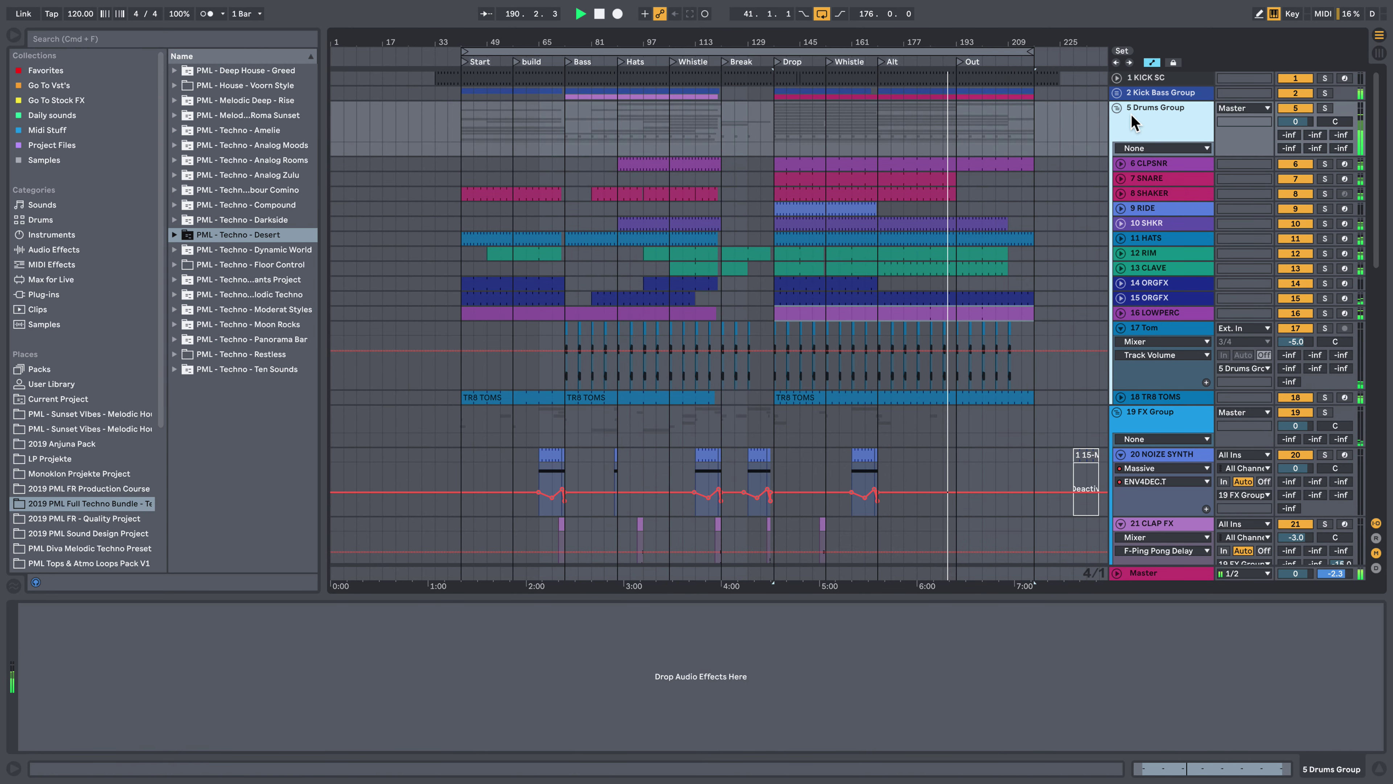
pyautogui.click(1118, 109)
pyautogui.click(1153, 159)
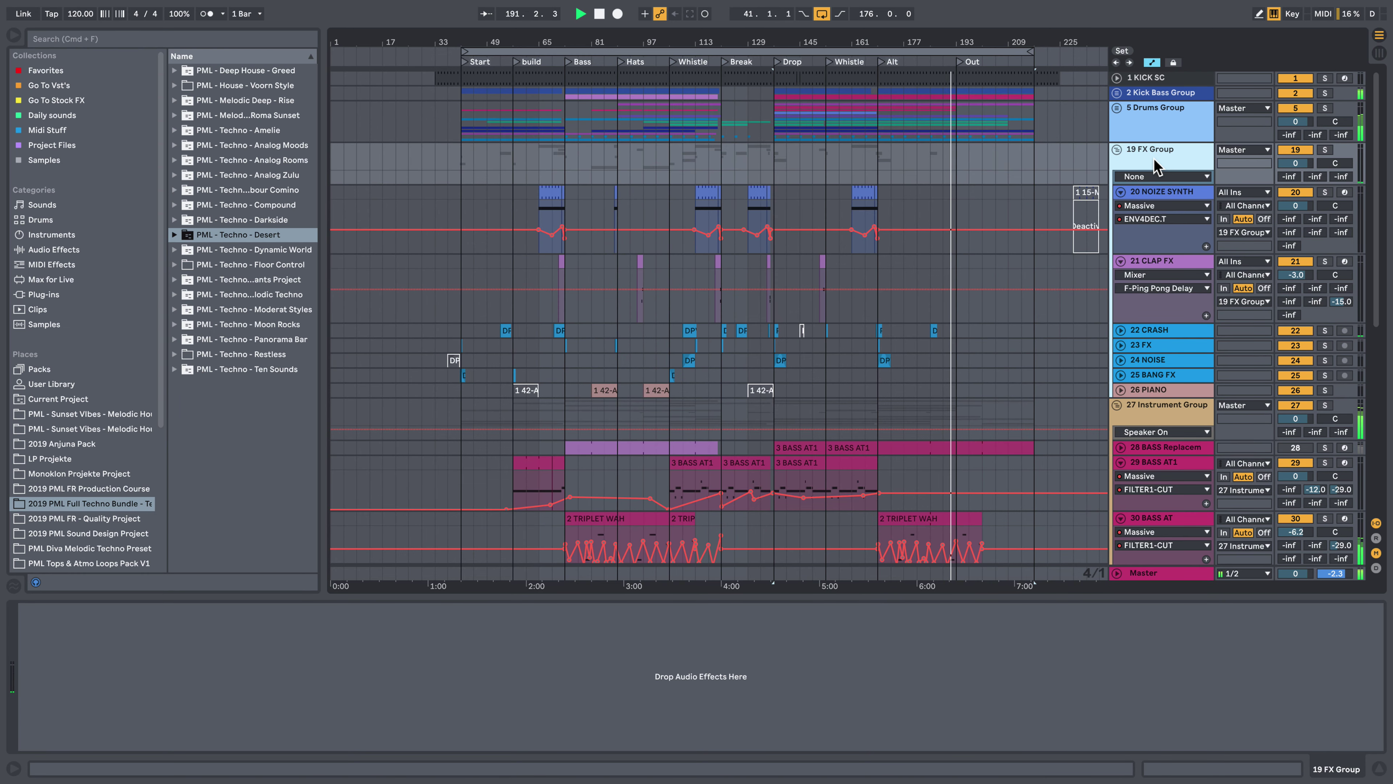
pyautogui.click(1118, 150)
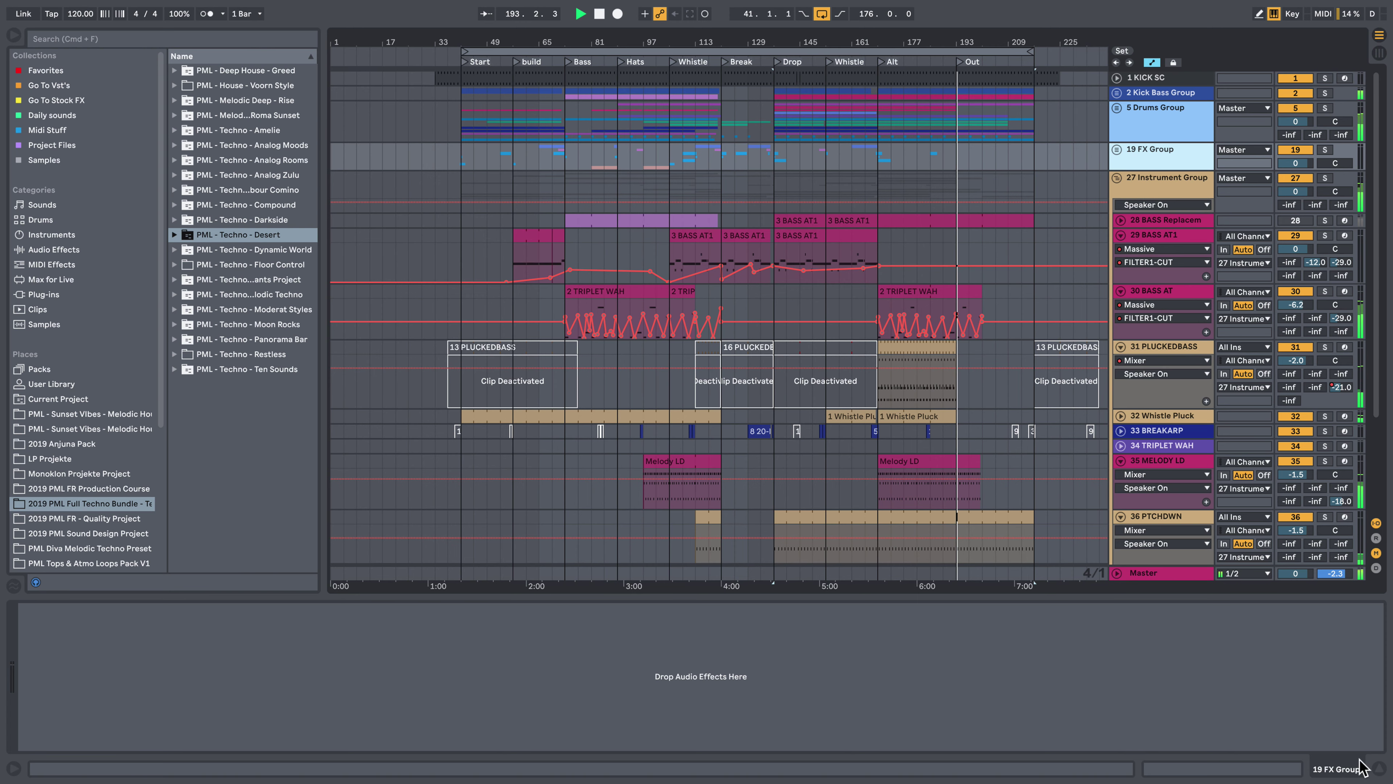
# Hide the detail view and turn off the arrangement loop
pyautogui.click(1380, 770)
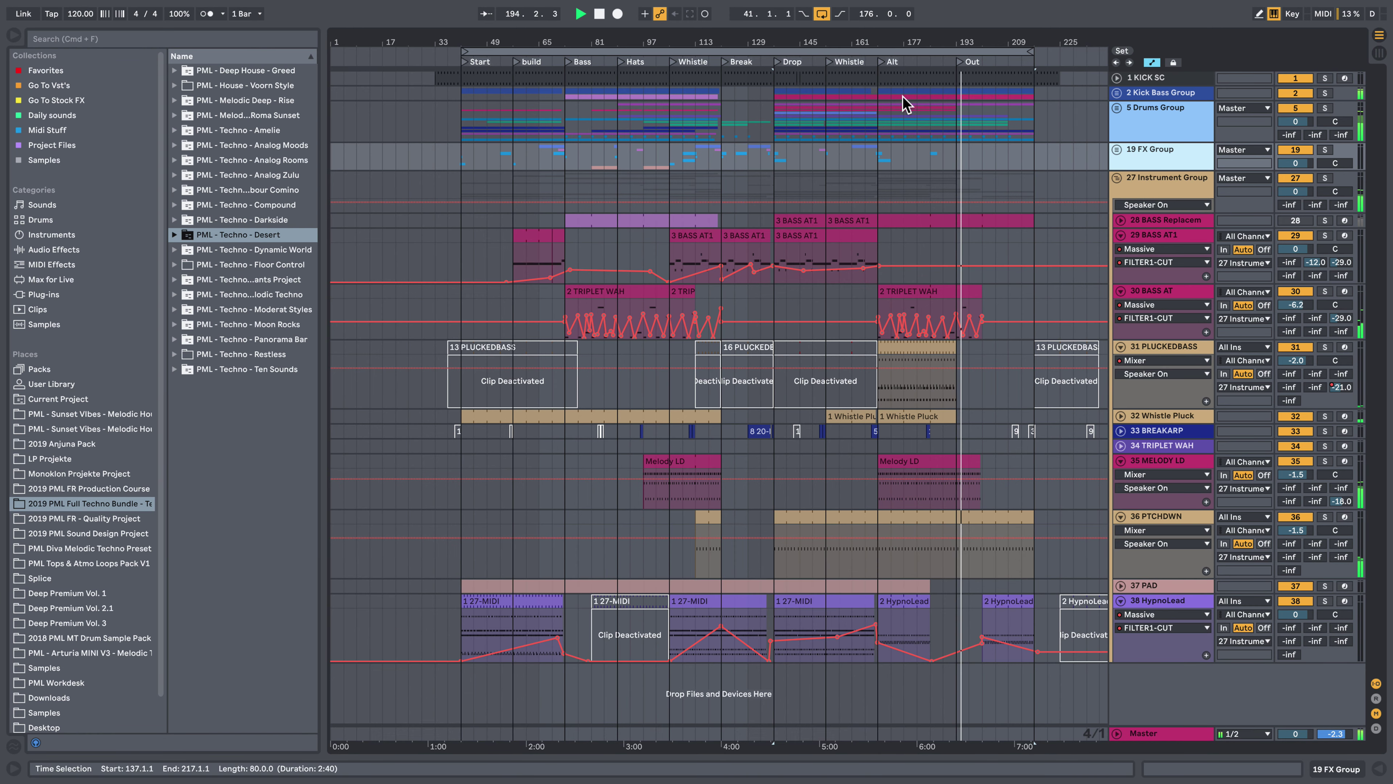
pyautogui.click(823, 16)
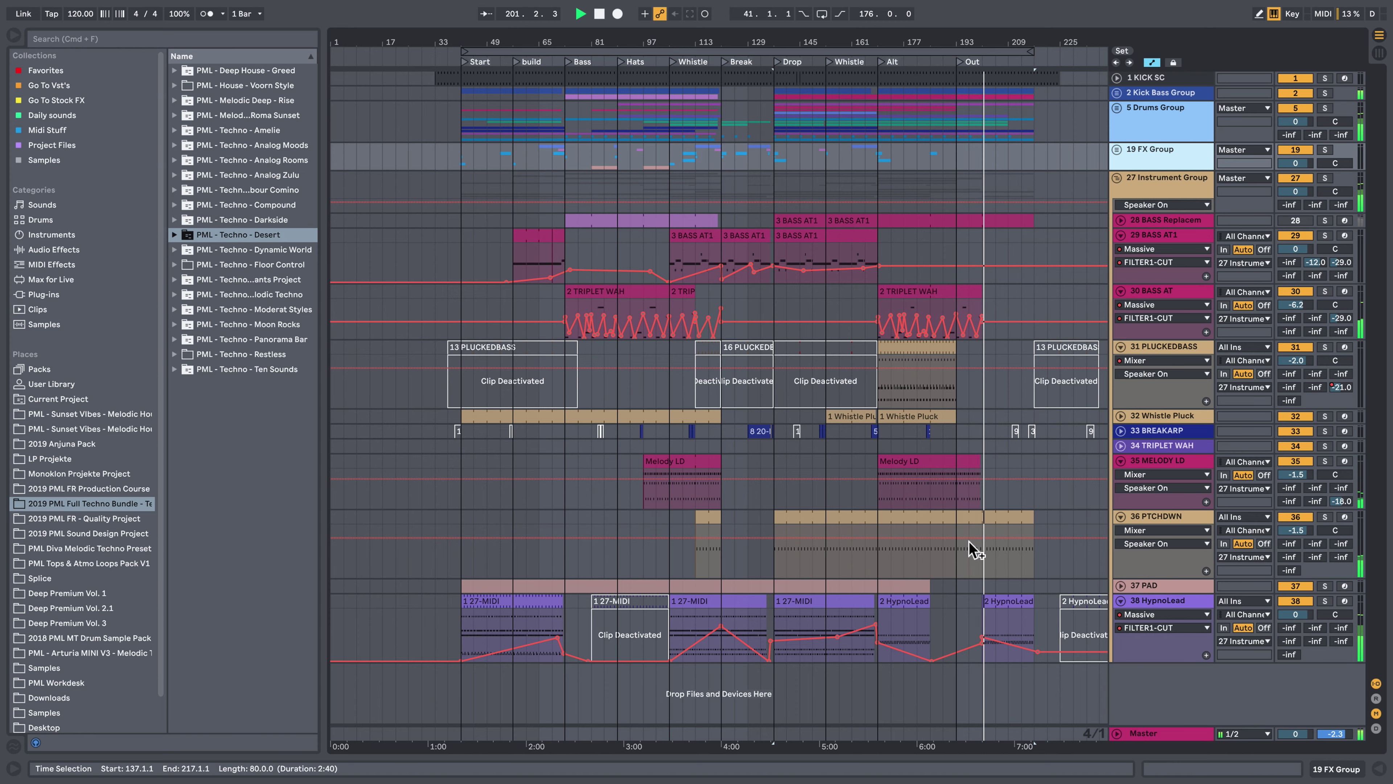
# Examine the MIDI notes of the HypnoLead clip in the Out section, and show the track's device chain
pyautogui.doubleClick(1023, 608)
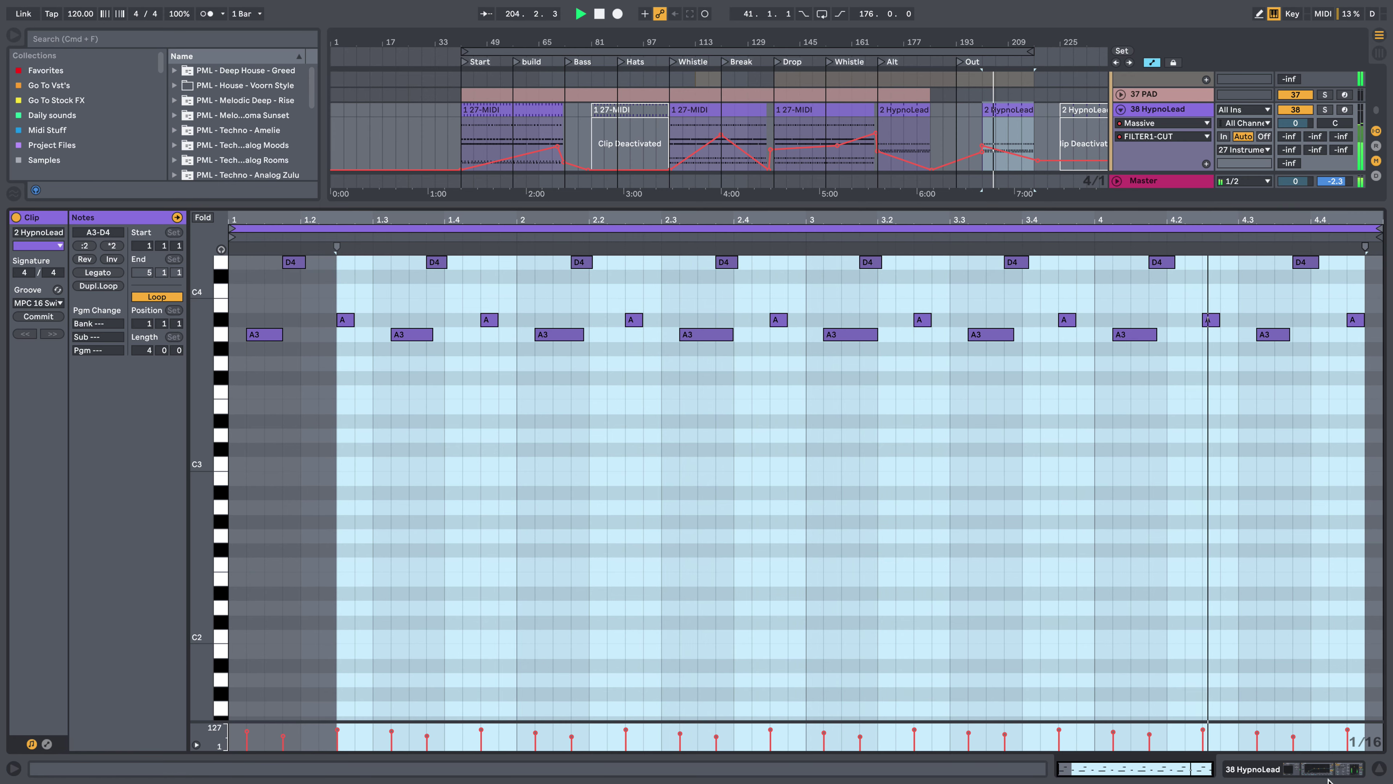
pyautogui.click(1316, 769)
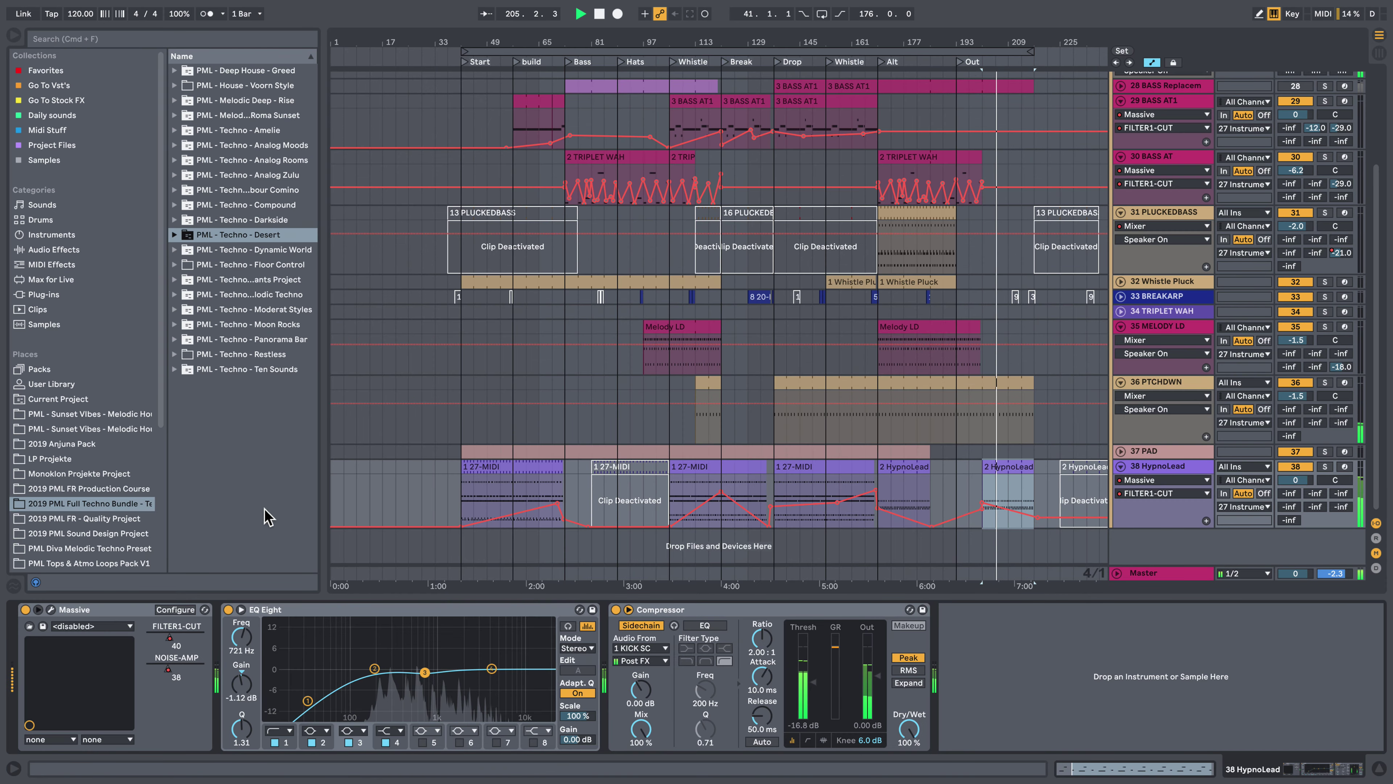
# Open the HypnoLead track's Massive synth and move its window aside to examine its settings beside the arrangement
pyautogui.click(52, 609)
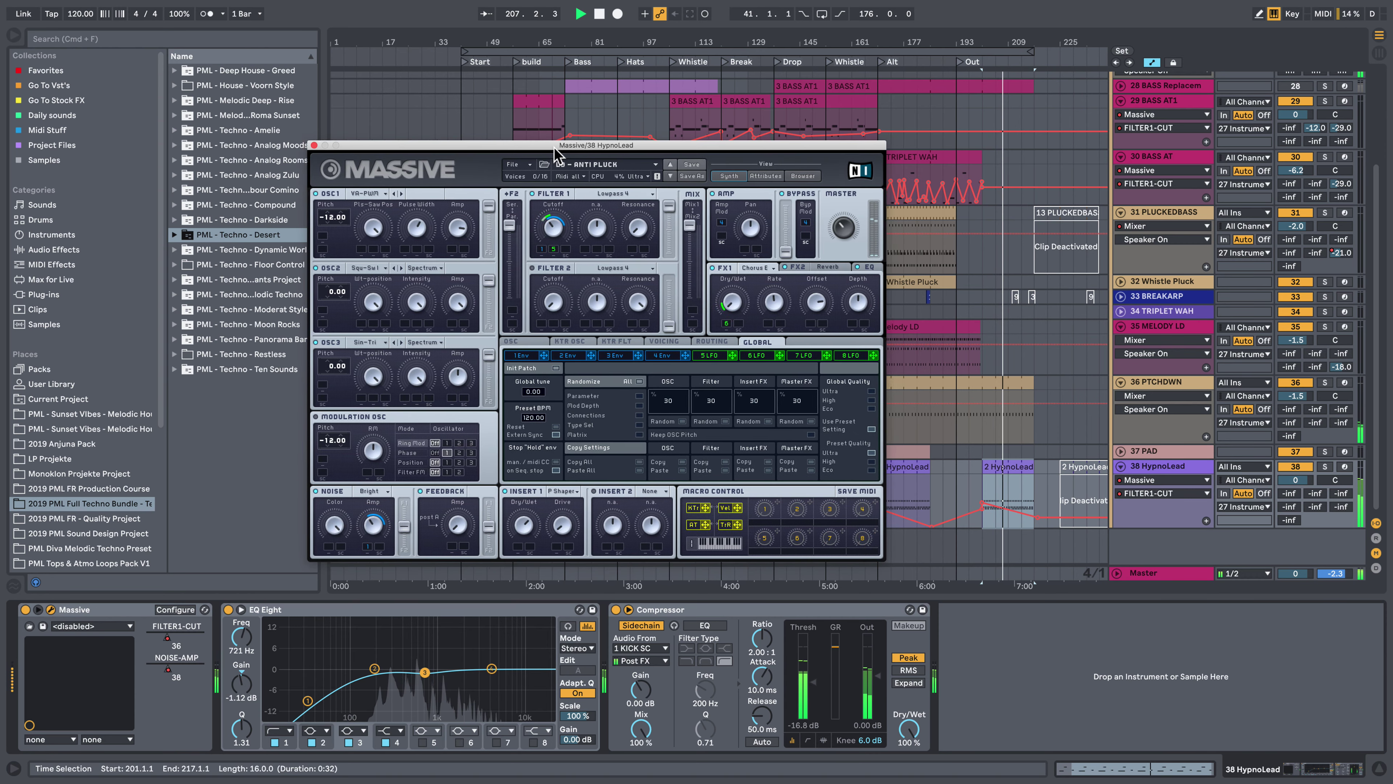
pyautogui.moveTo(554, 154); pyautogui.dragTo(286, 99)
pyautogui.moveTo(565, 38); pyautogui.dragTo(565, 71)
pyautogui.moveTo(678, 297); pyautogui.dragTo(682, 297)
pyautogui.scroll(-1, 682, 296)
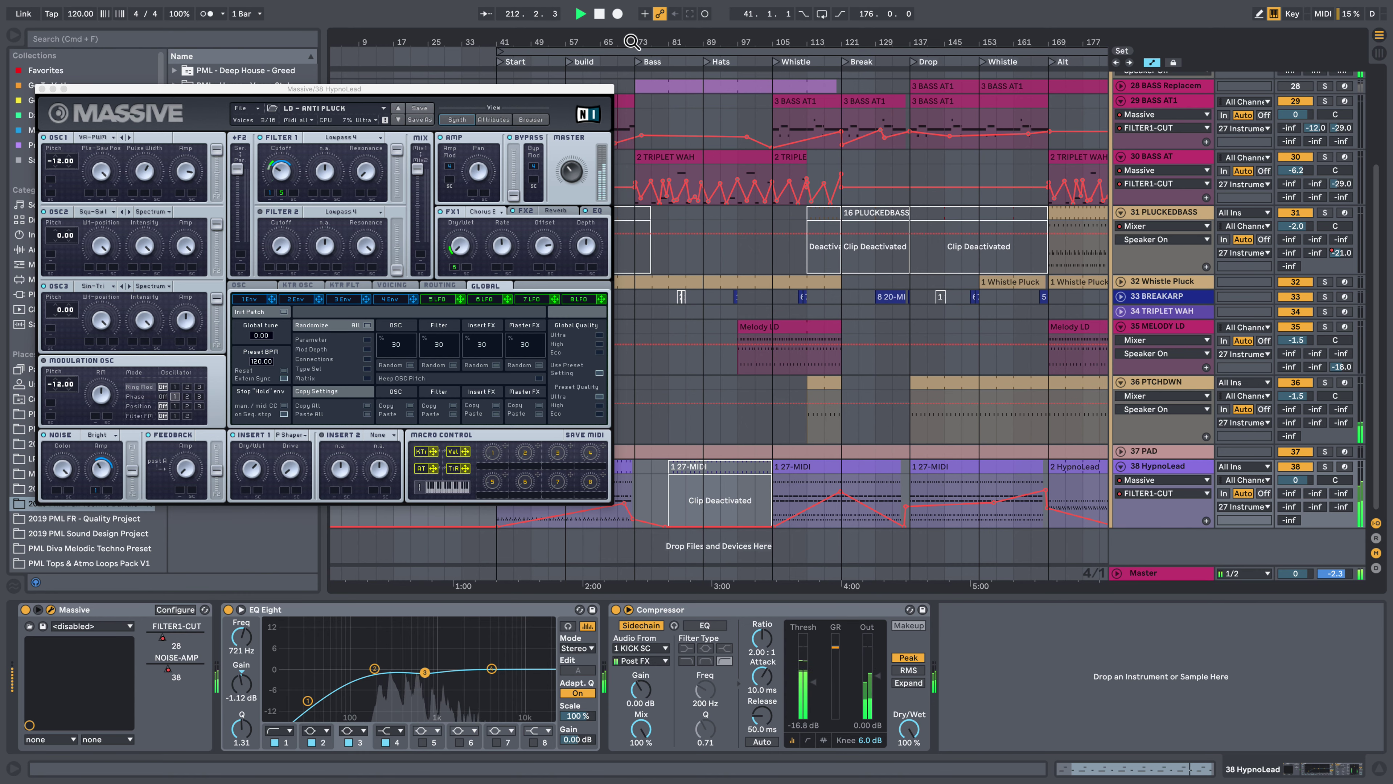
# Close the Massive window and view the whole arrangement up to its end
pyautogui.click(42, 89)
pyautogui.moveTo(805, 43); pyautogui.dragTo(805, 29)
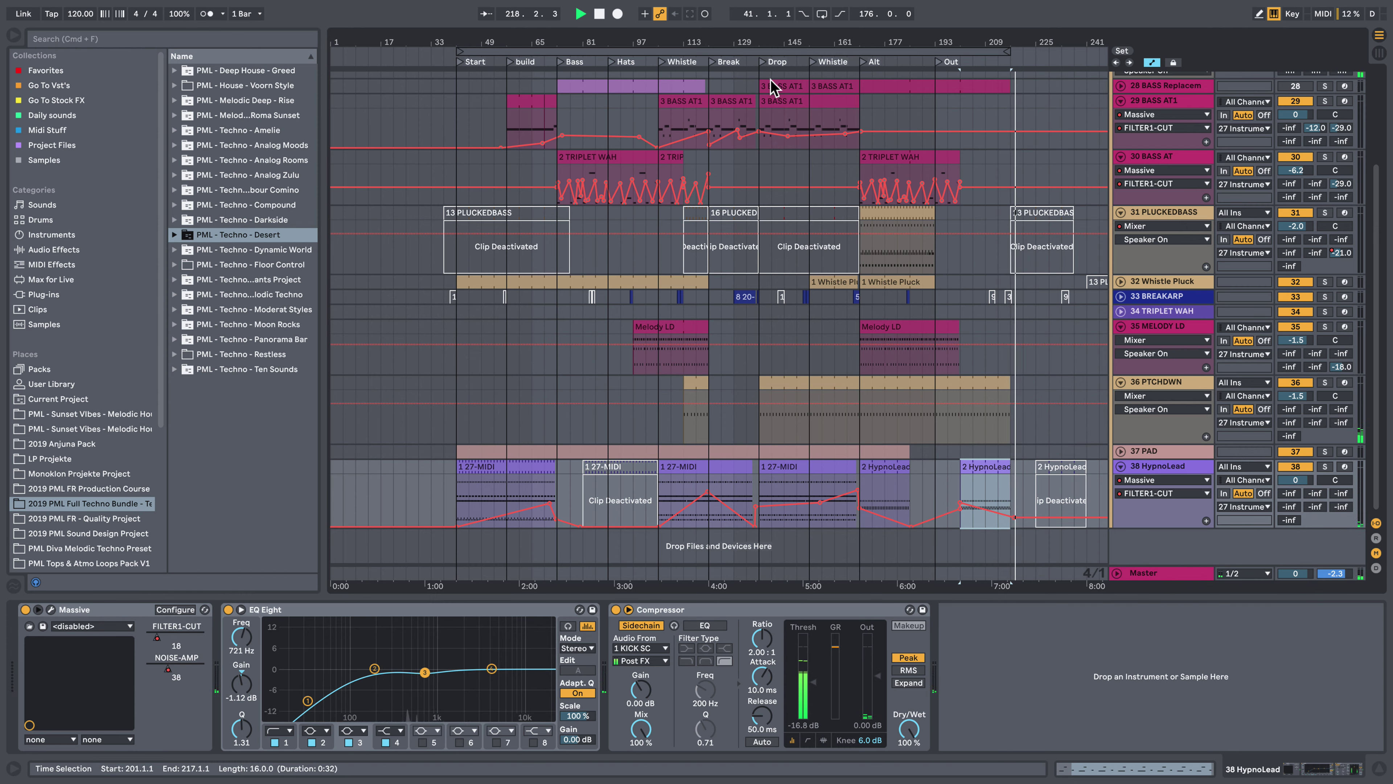
pyautogui.moveTo(630, 6)
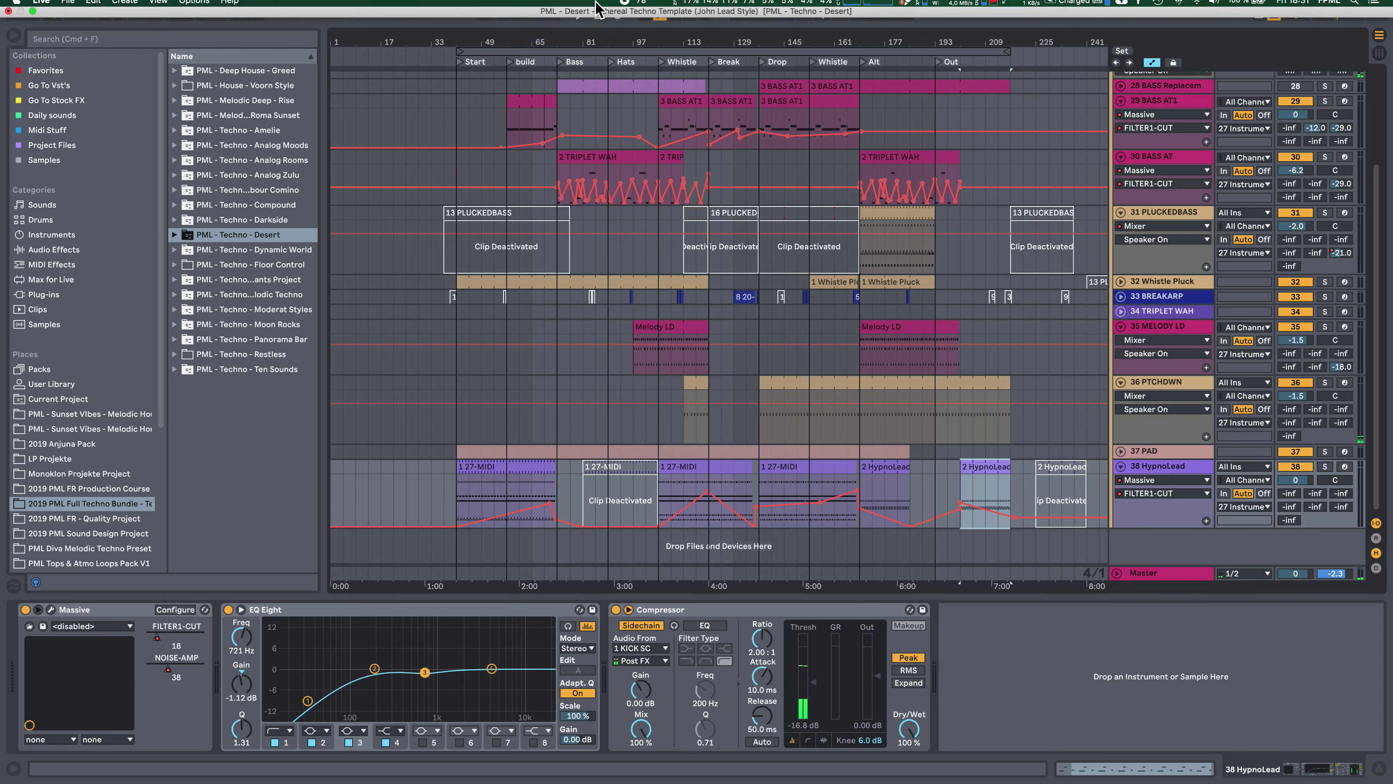